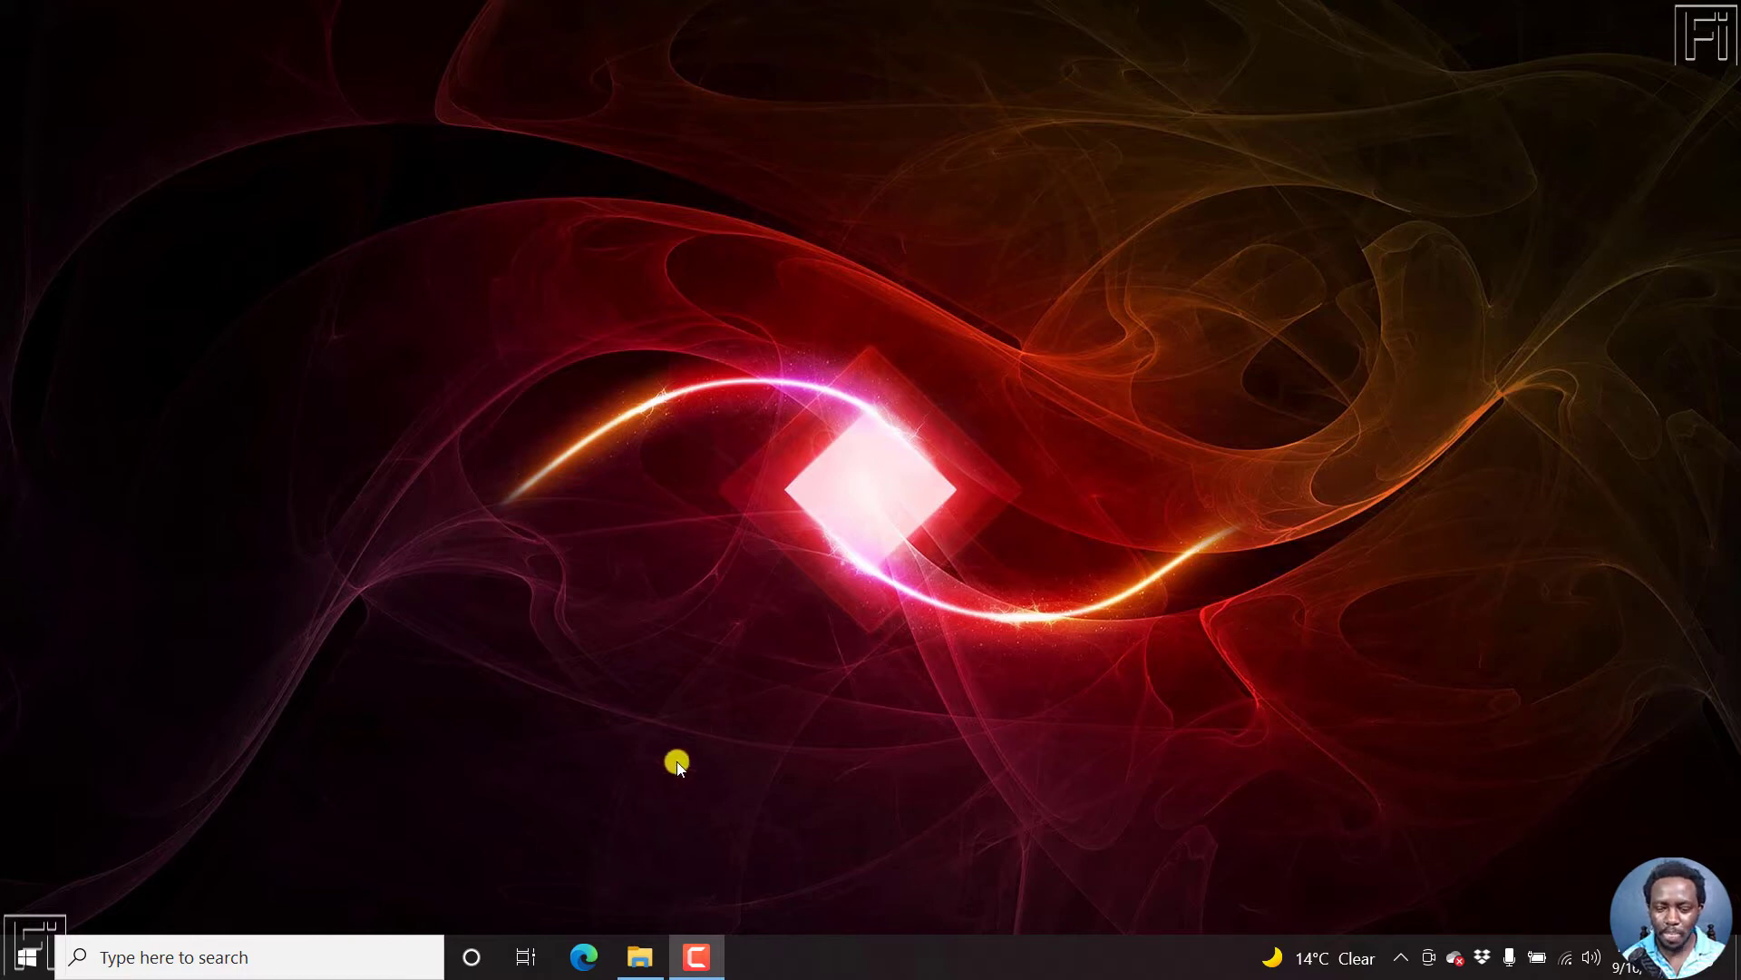
- Open the project folder in File Explorer and preview the SRT subtitle file in Notepad, then close it
{"action": "left_click", "coordinate": [627, 968]}
{"action": "left_click", "coordinate": [1008, 606]}
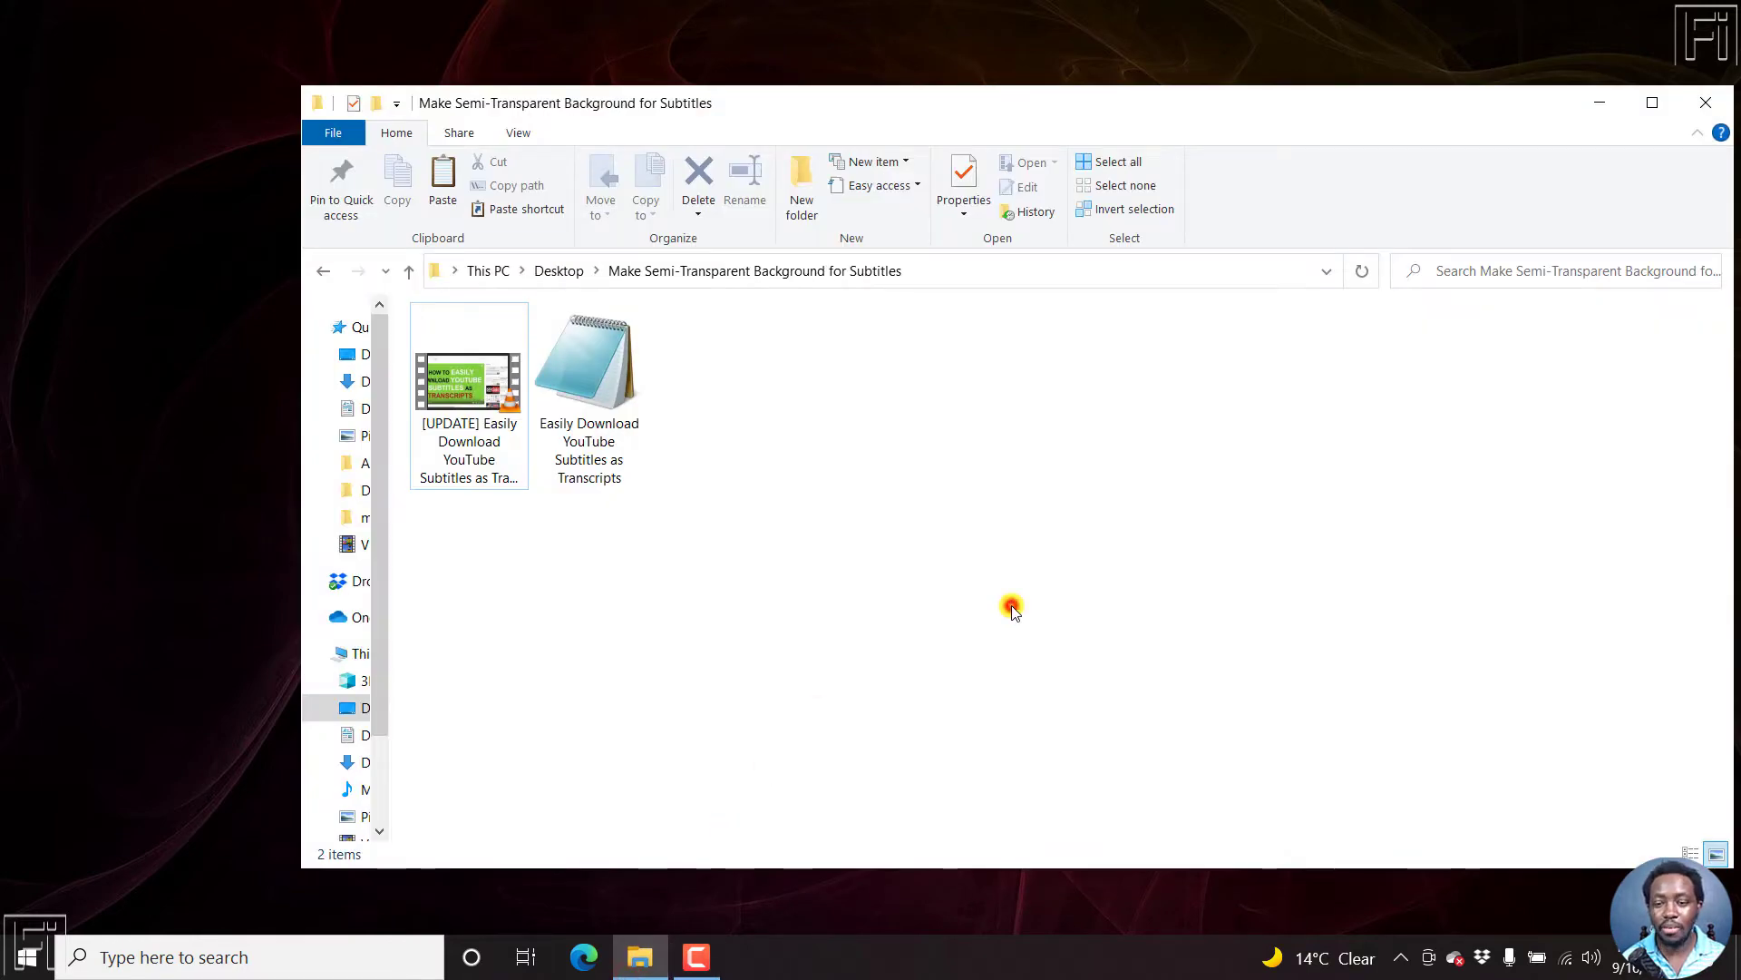
{"action": "left_click", "coordinate": [449, 412]}
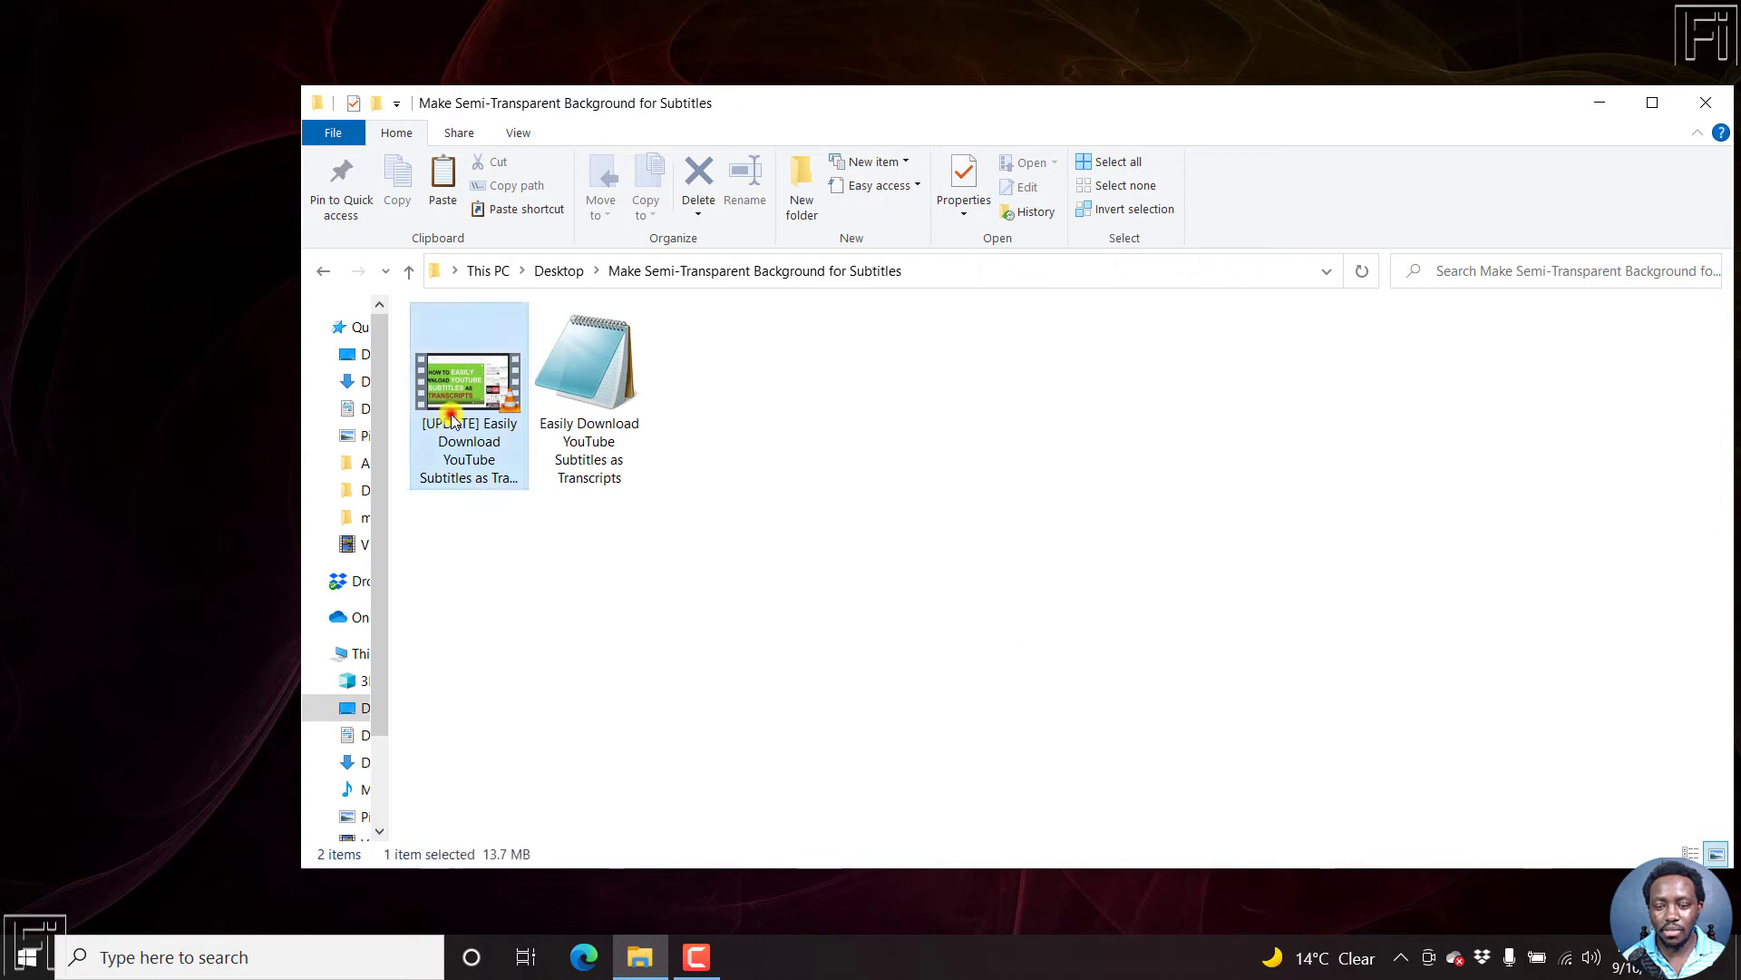
{"action": "double_click", "coordinate": [613, 399]}
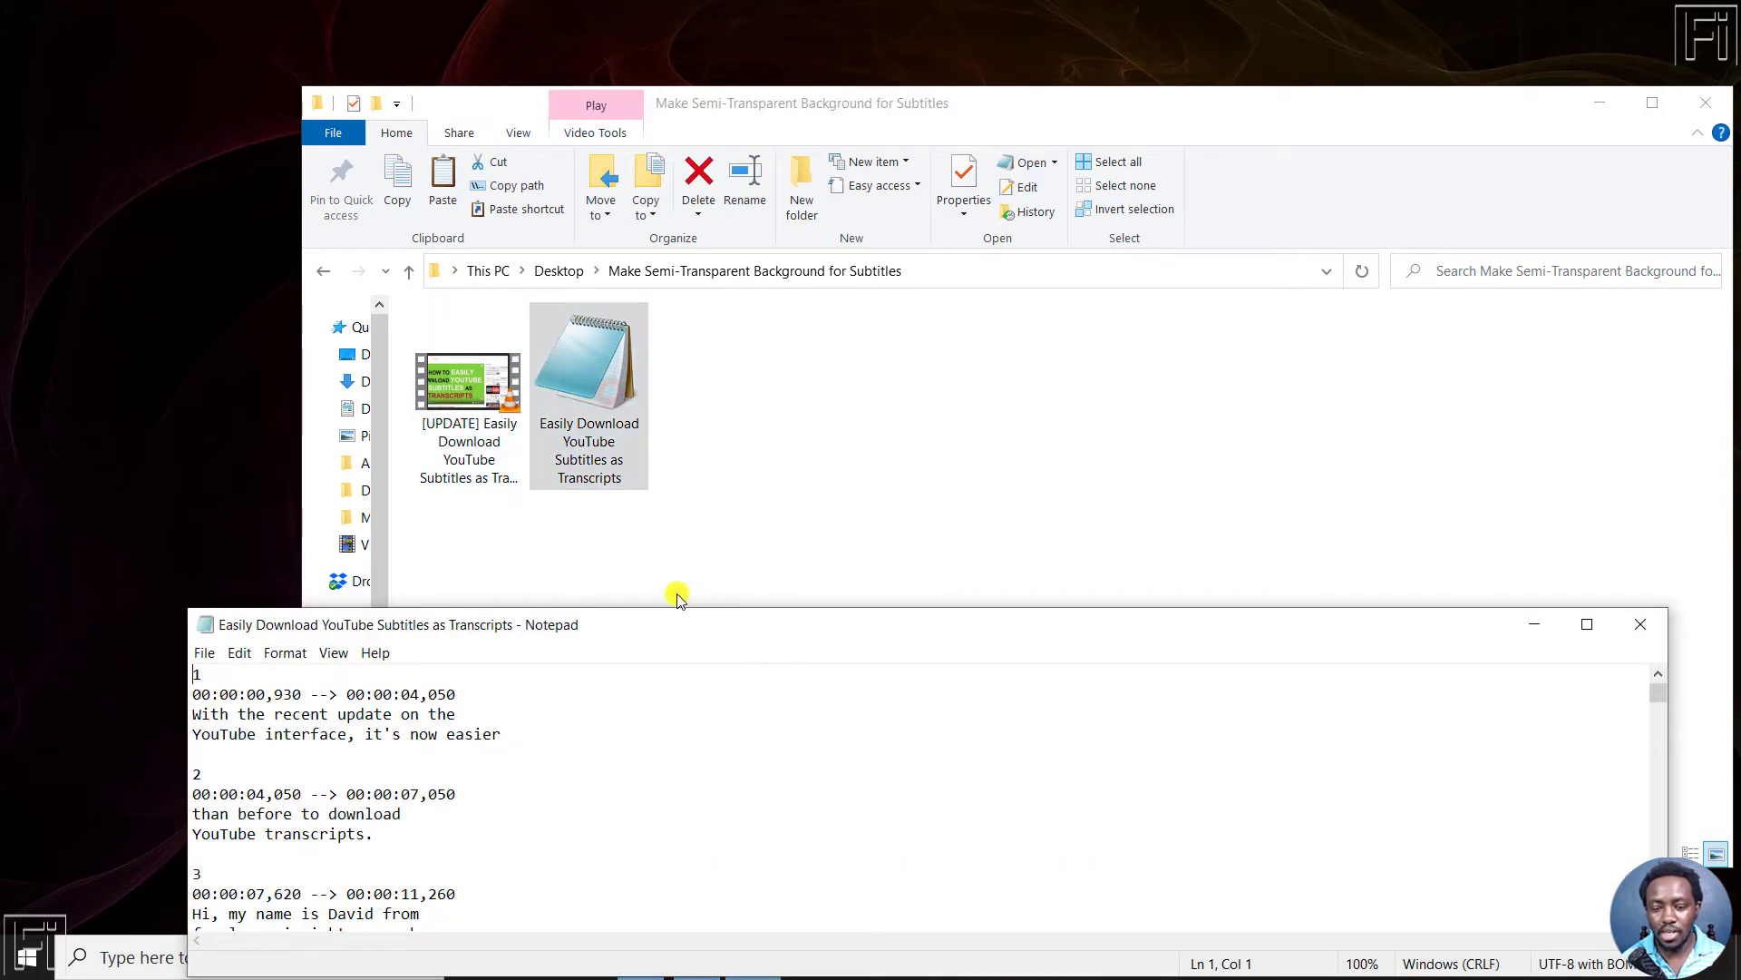
{"action": "left_click_drag", "start_coordinate": [662, 624], "coordinate": [679, 320]}
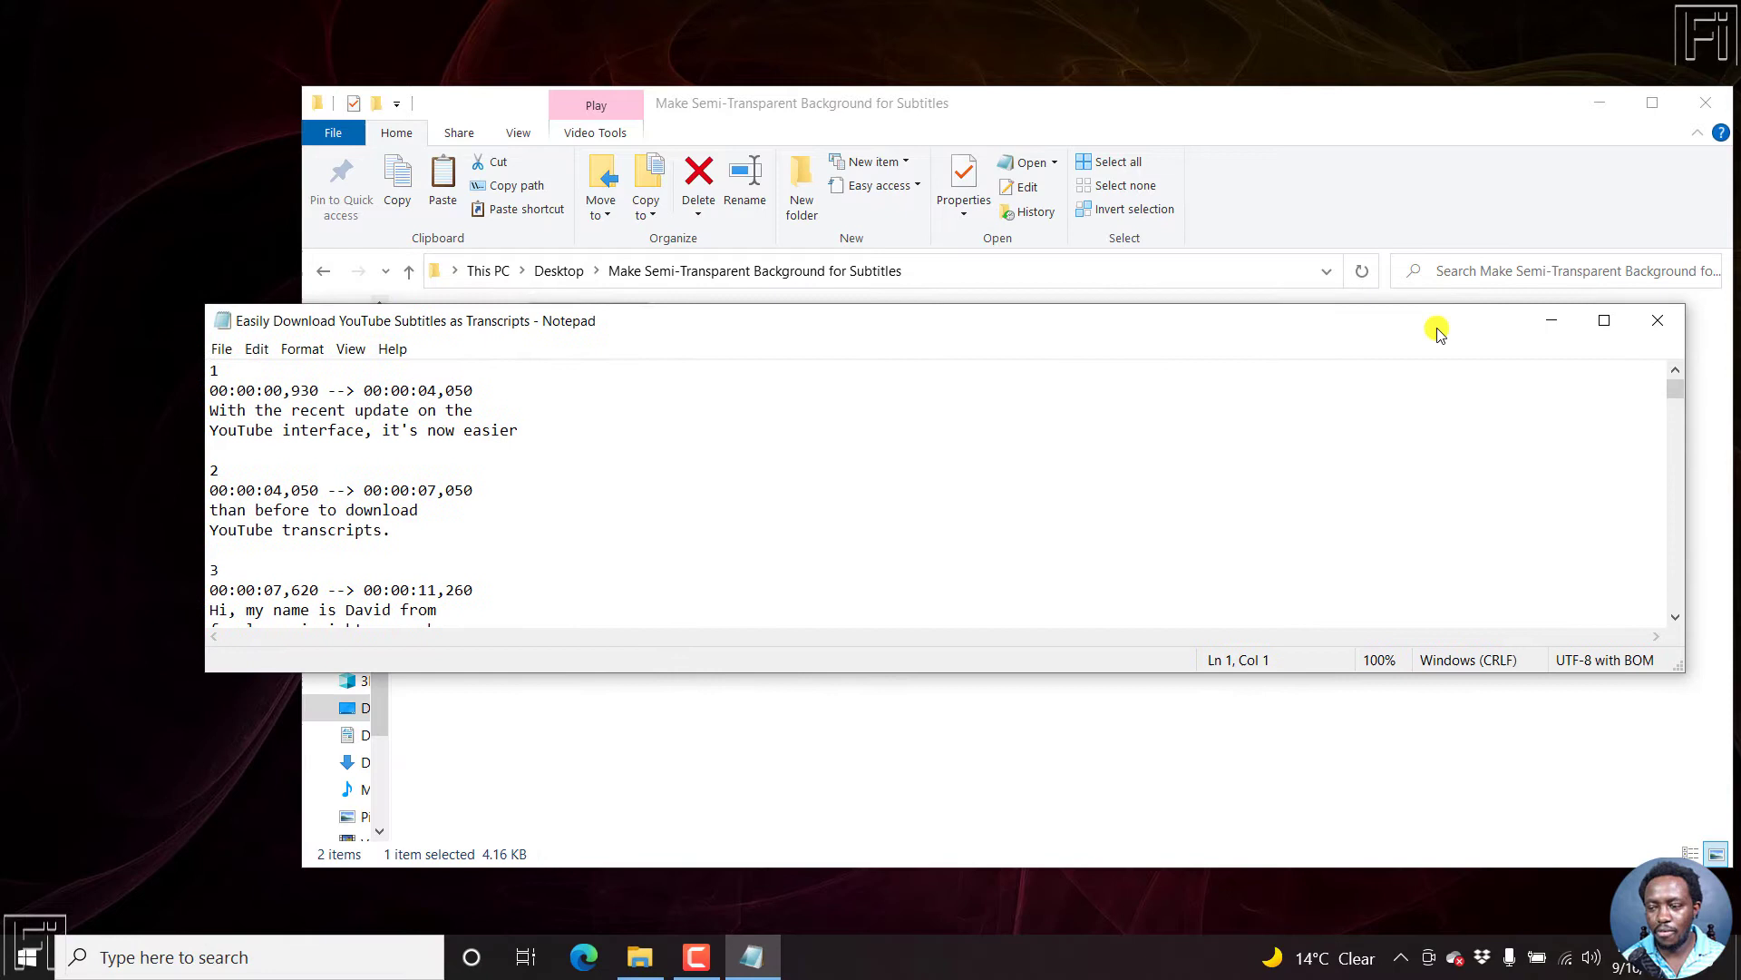
{"action": "left_click", "coordinate": [1657, 321]}
{"action": "left_click", "coordinate": [1433, 460]}
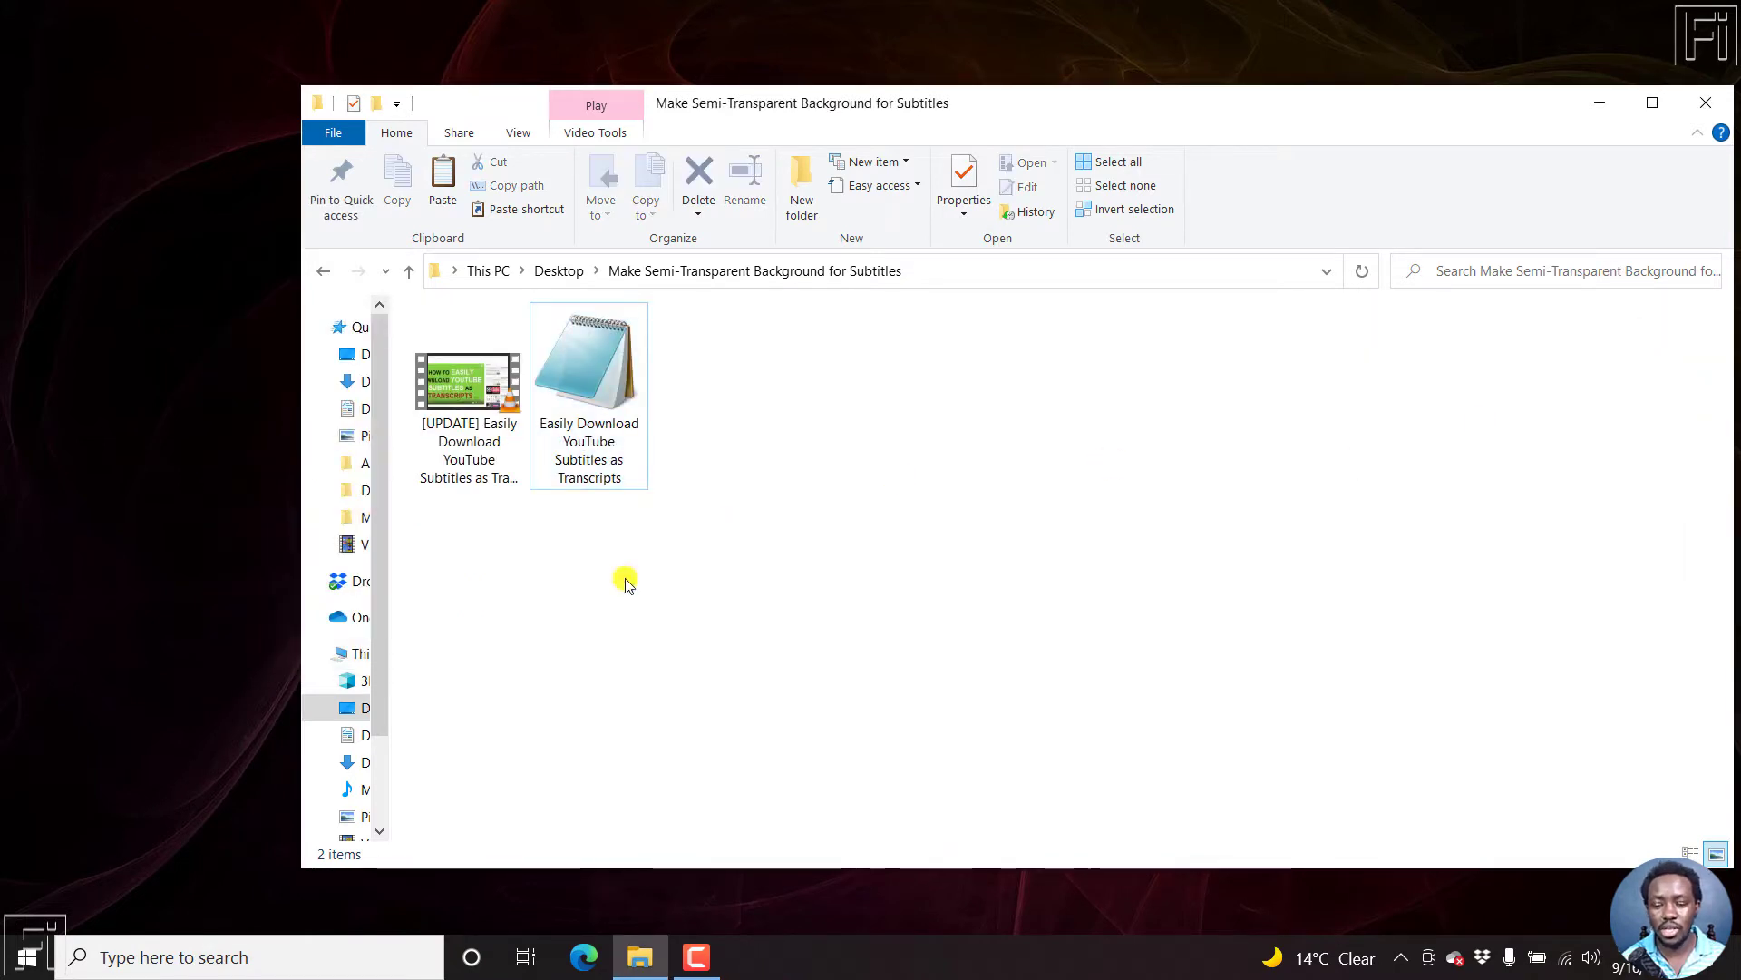
- Launch Subtitle Edit from the Recent list in Windows search
{"action": "left_click", "coordinate": [166, 954]}
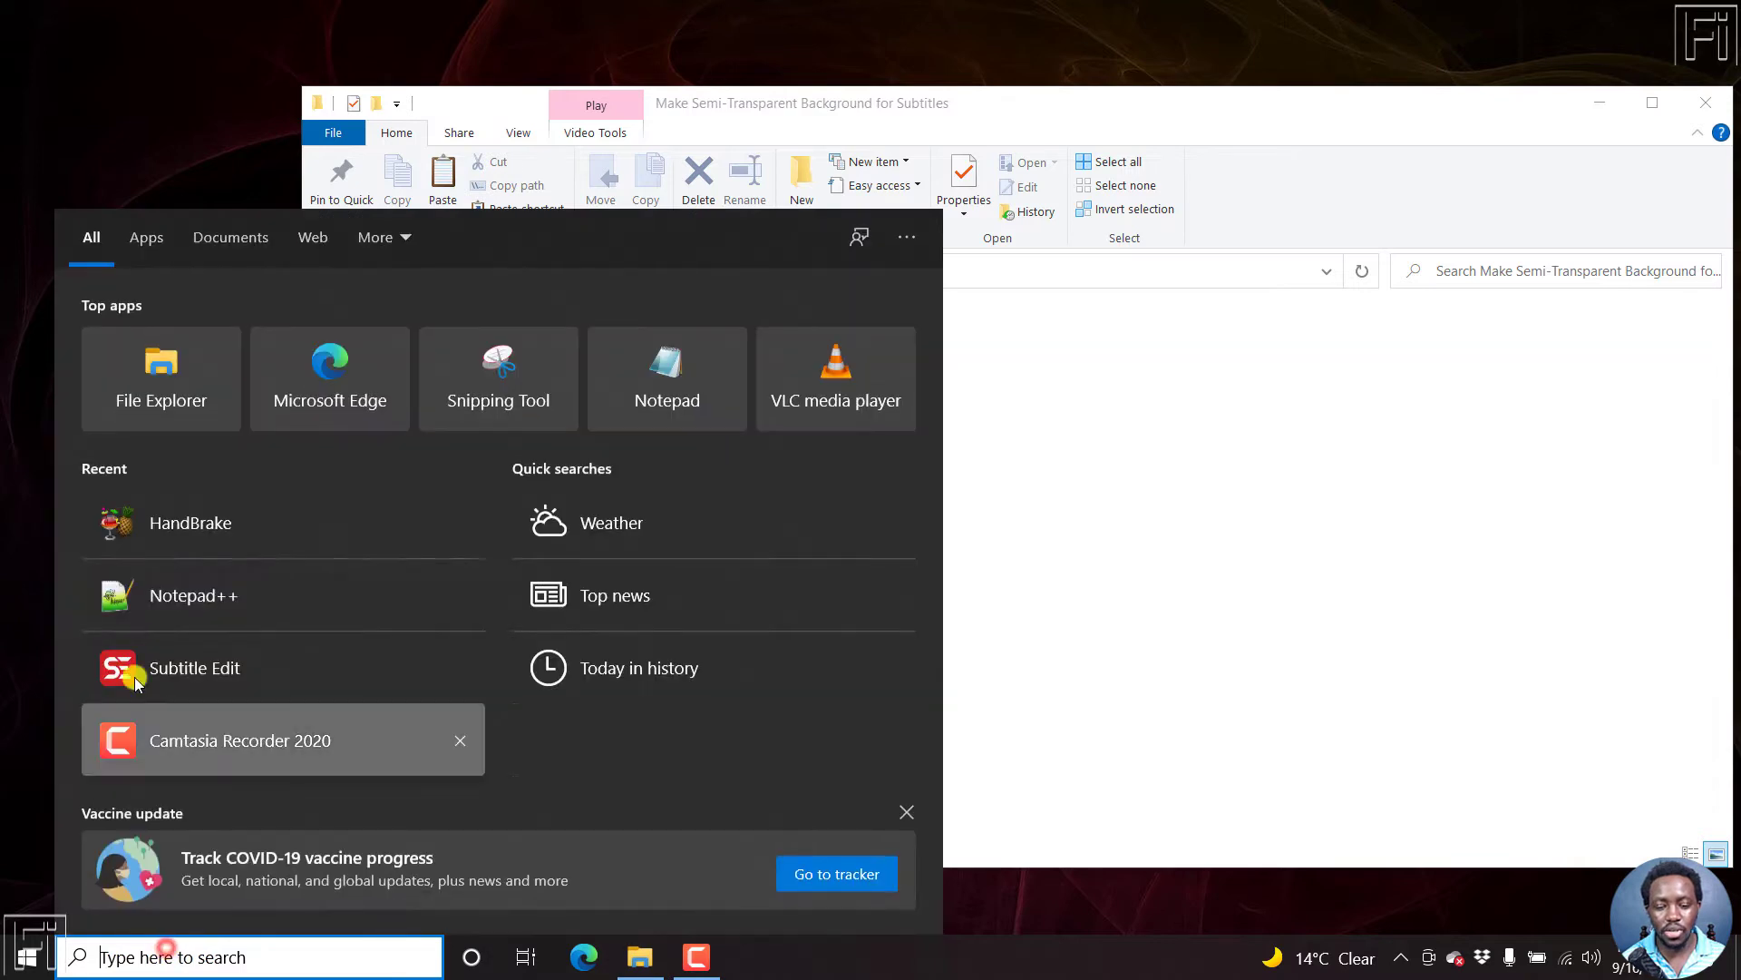
{"action": "left_click", "coordinate": [208, 682]}
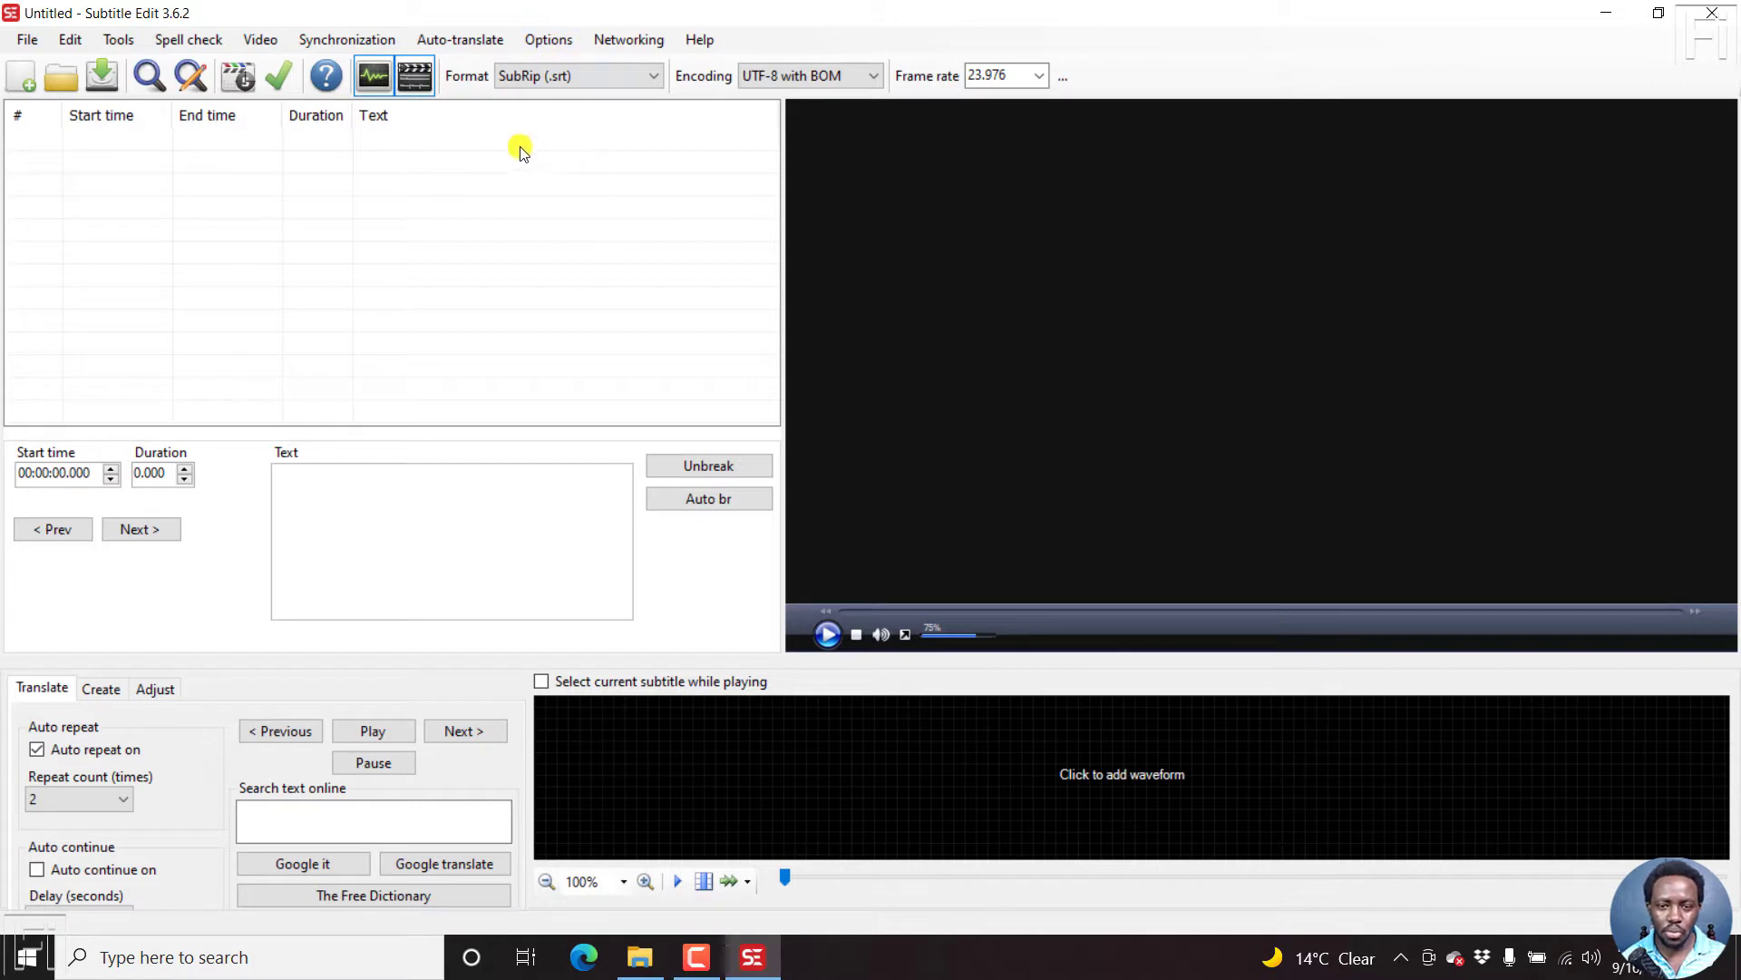
- Load the video '[UPDATE] Easily Download YouTube Subtitles as Transcripts.mp4' into the player
{"action": "left_click", "coordinate": [259, 43]}
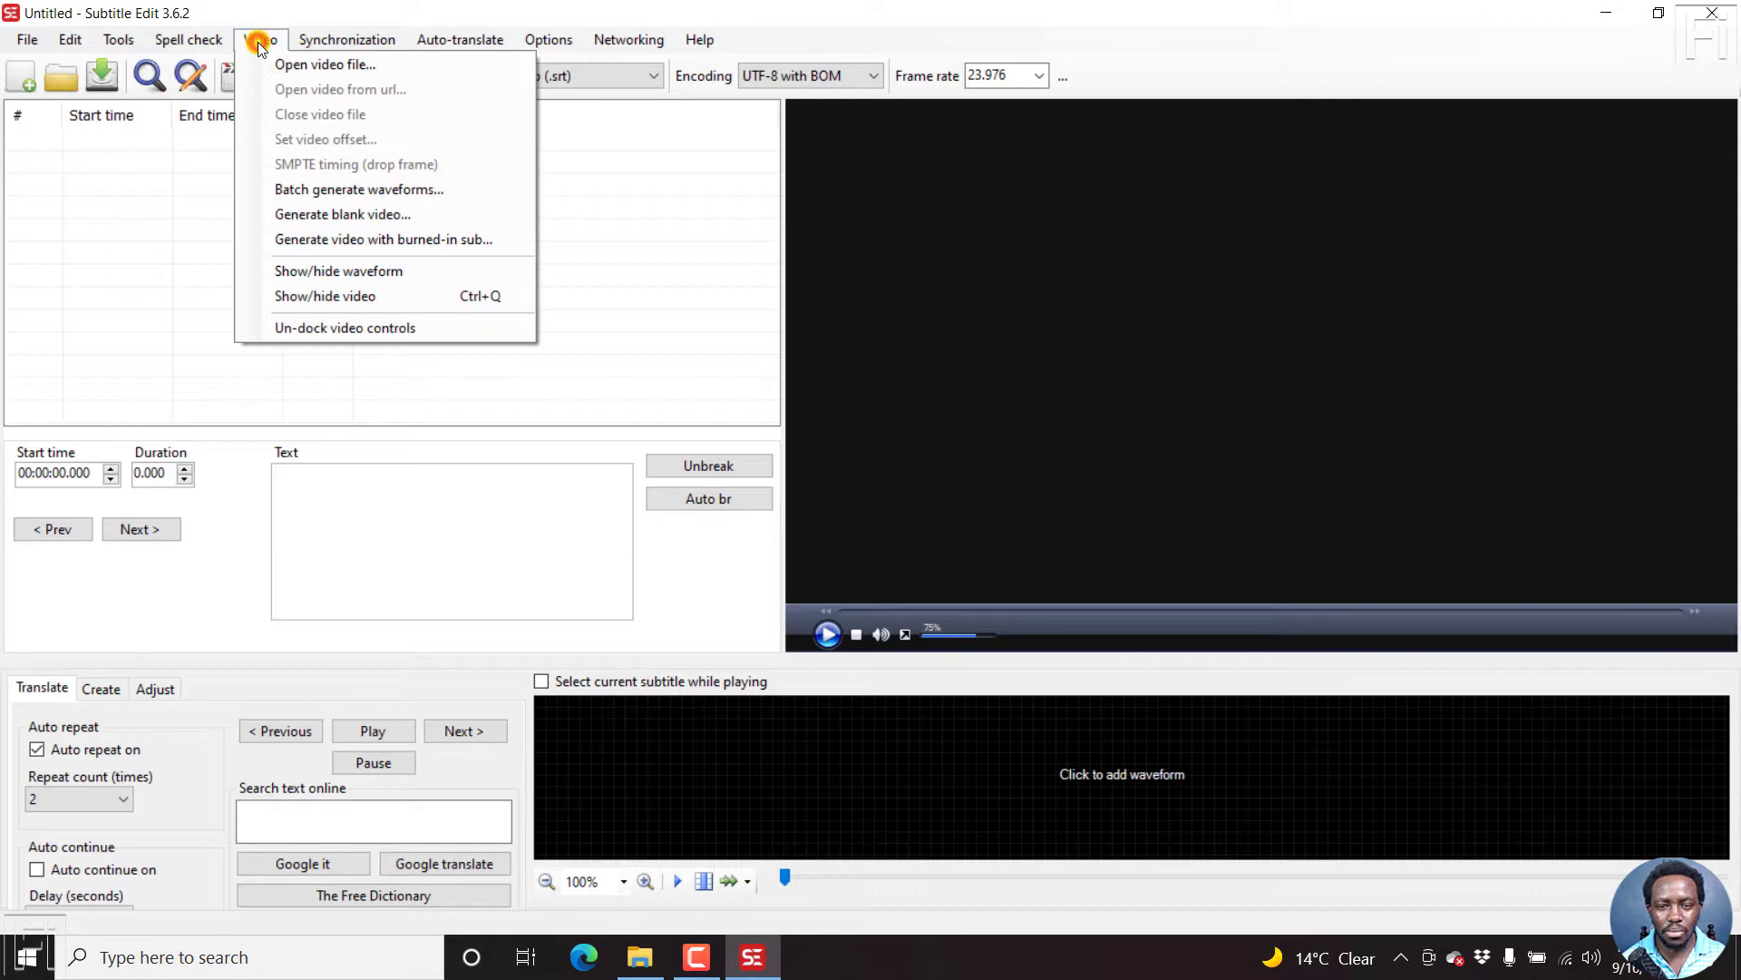
{"action": "left_click", "coordinate": [304, 64]}
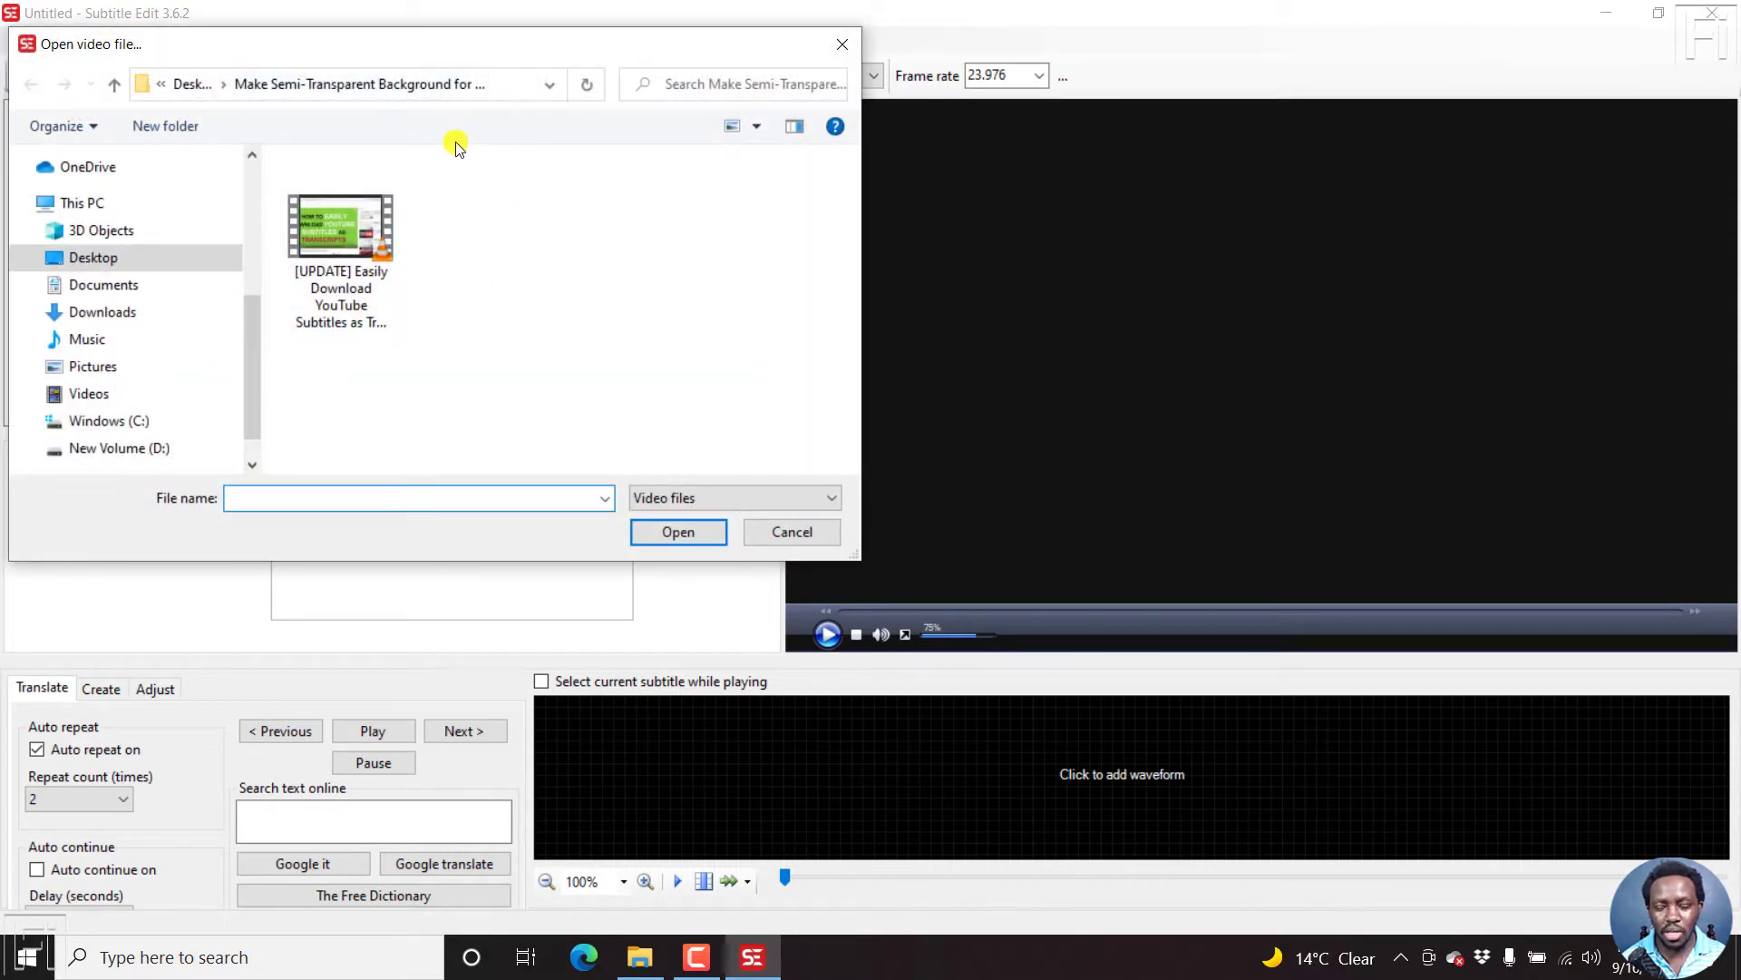
{"action": "left_click", "coordinate": [355, 269]}
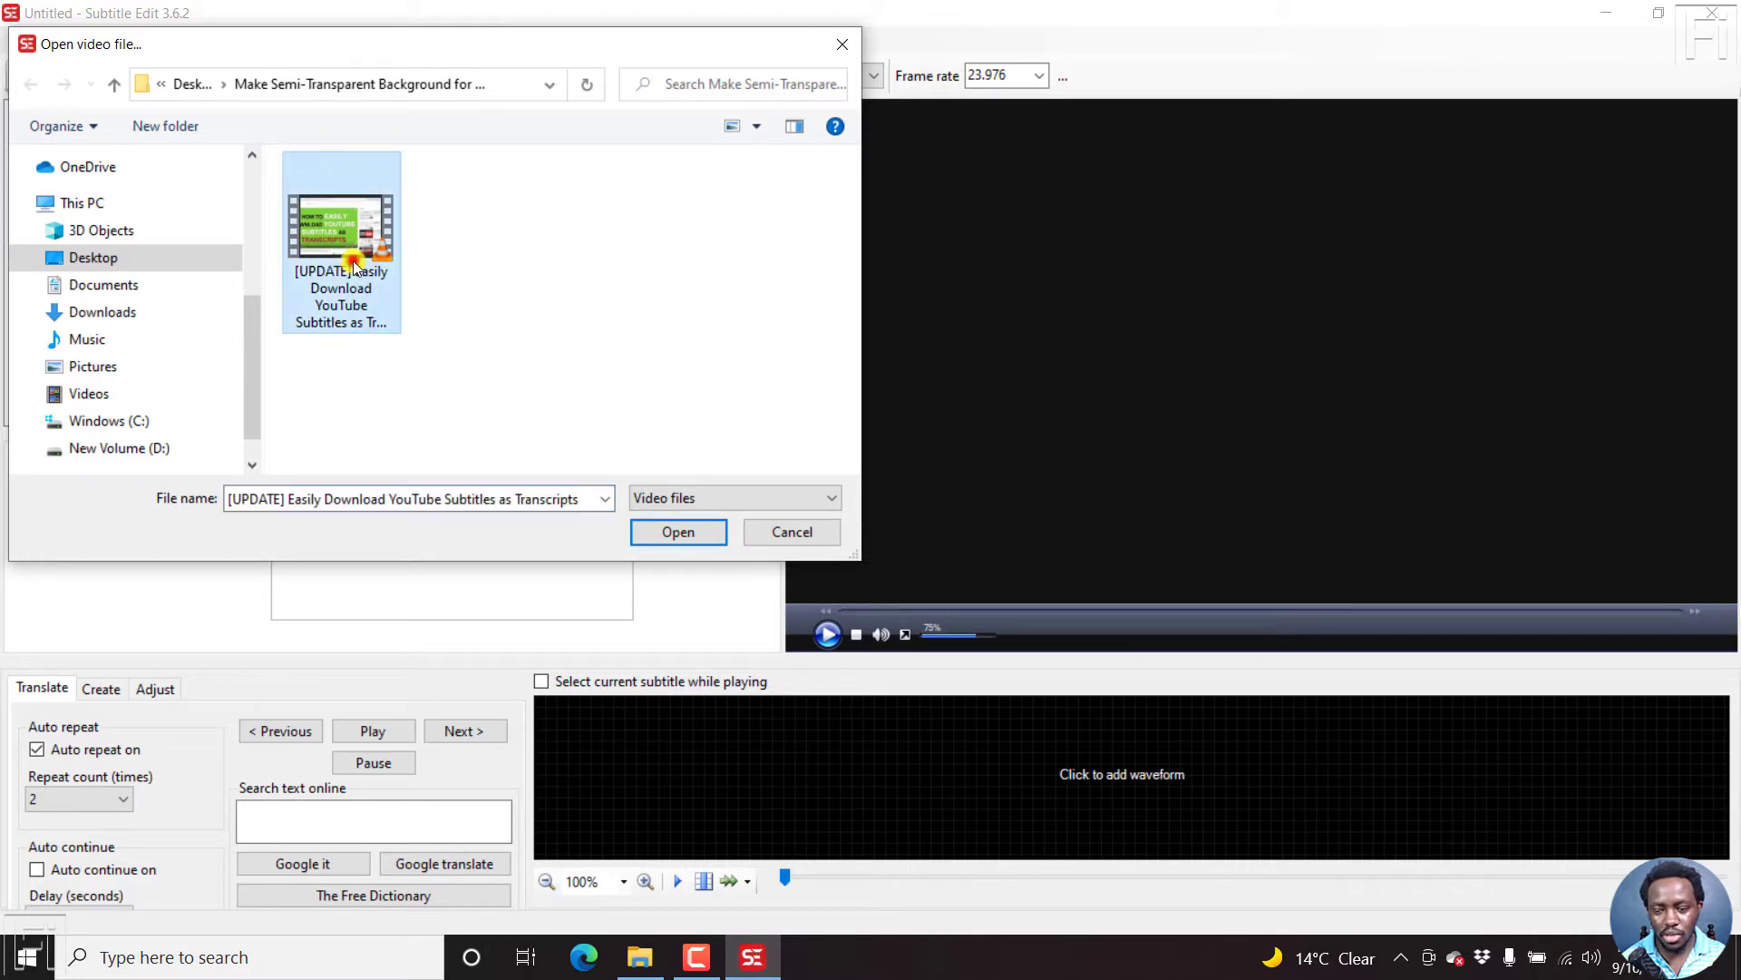
{"action": "left_click", "coordinate": [688, 537]}
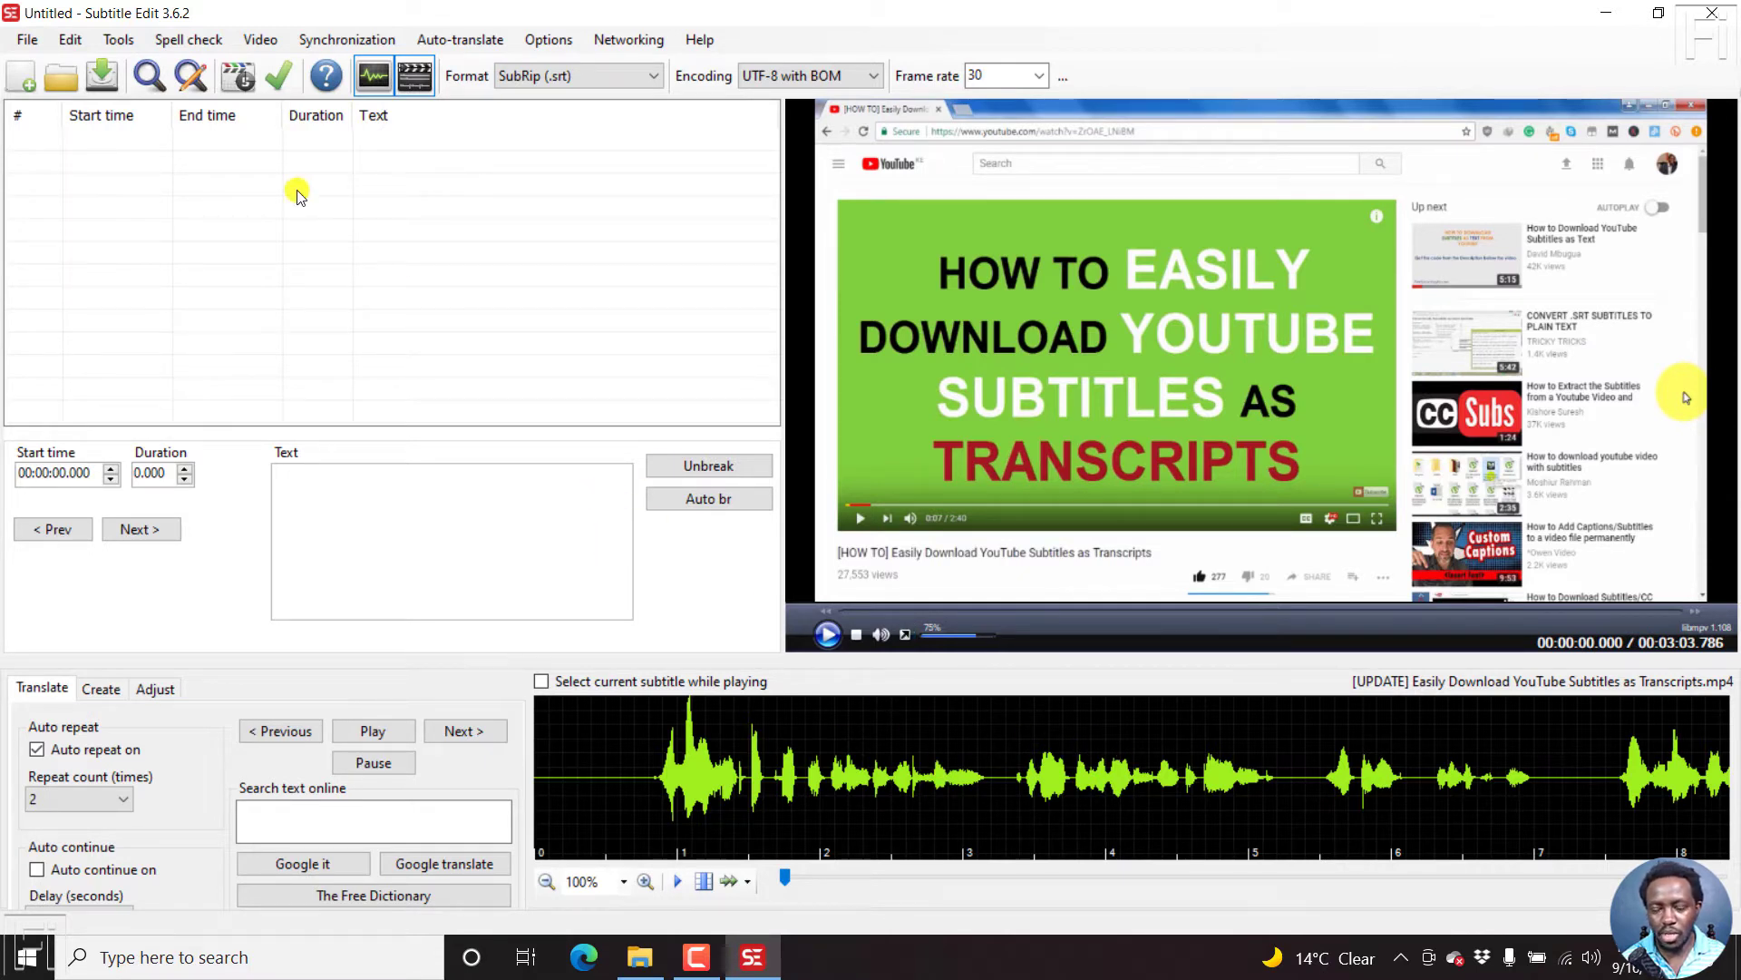
- Open 'Easily Download YouTube Subtitles as Transcripts.srt' while keeping the video, and jump to the first caption
{"action": "left_click", "coordinate": [25, 40]}
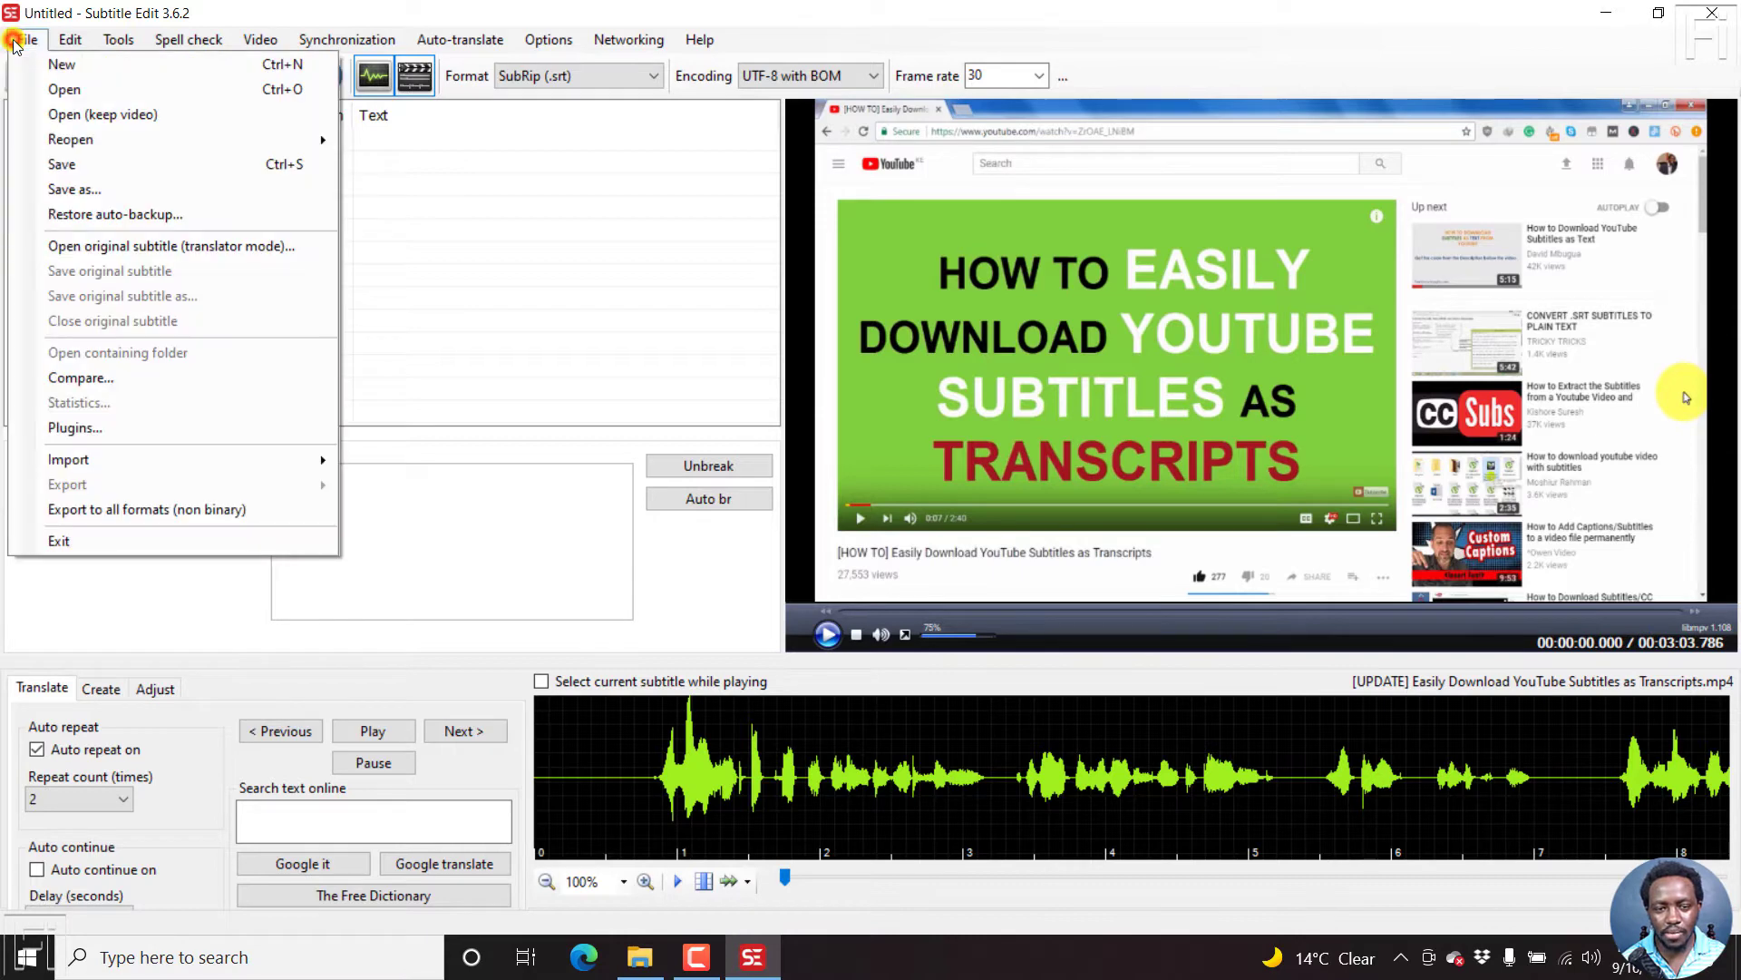
{"action": "left_click", "coordinate": [95, 116]}
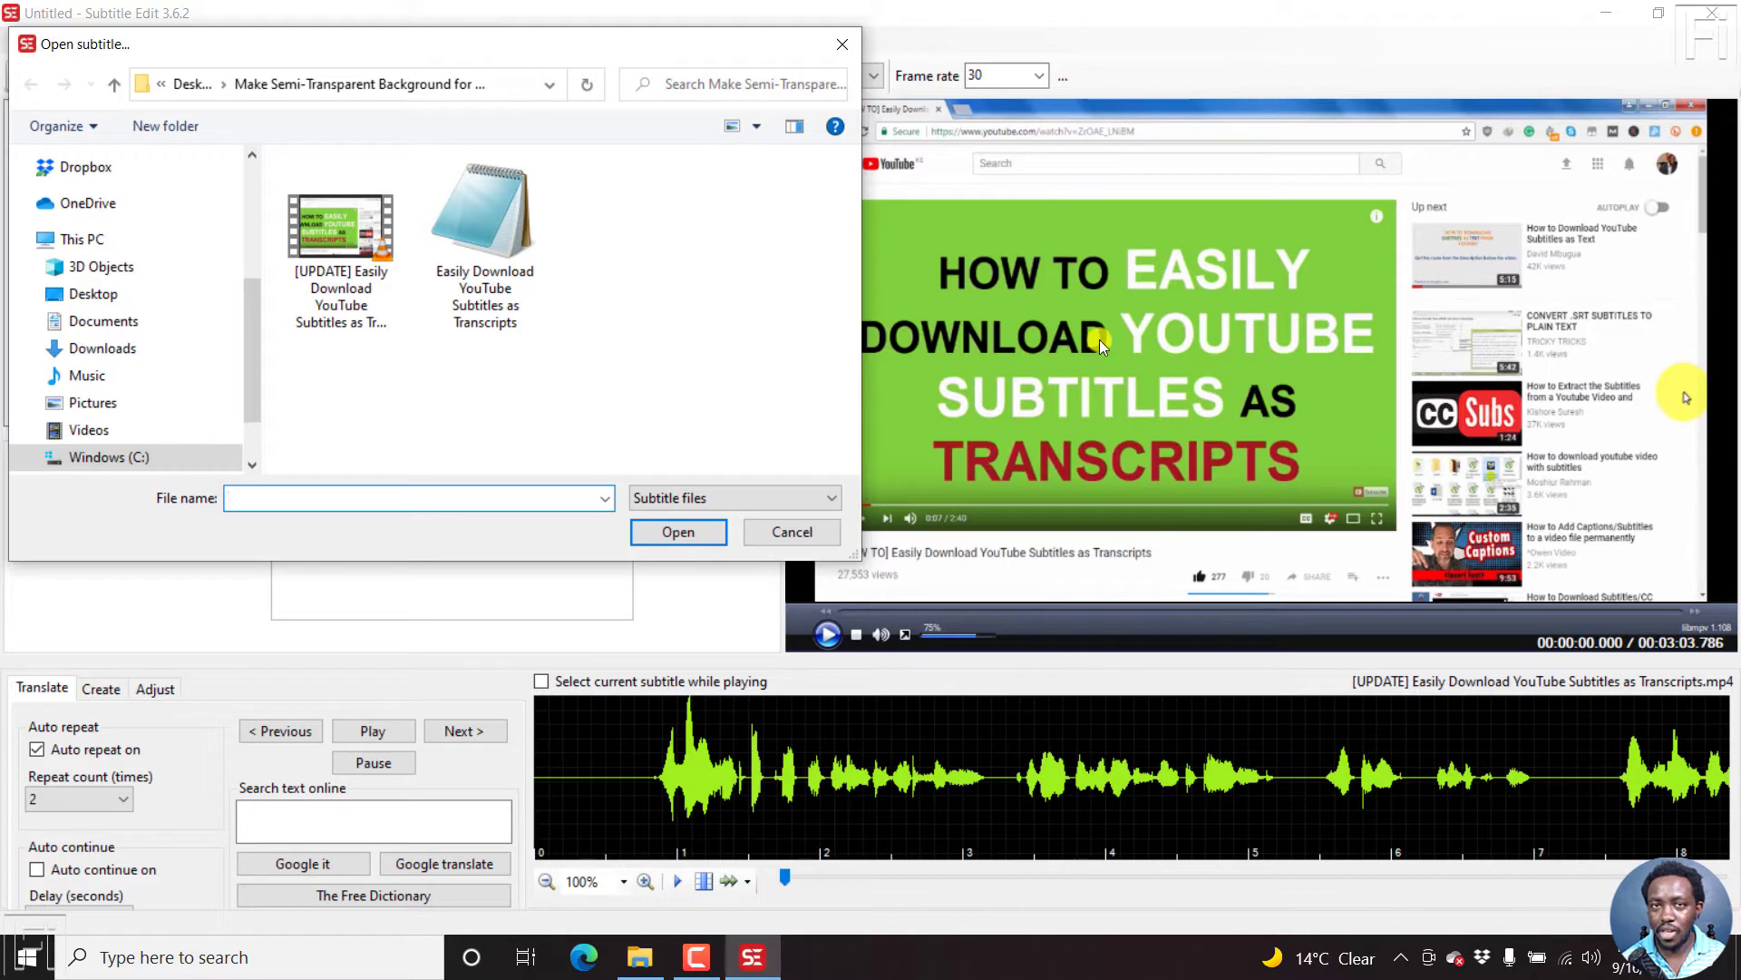
{"action": "left_click", "coordinate": [500, 269]}
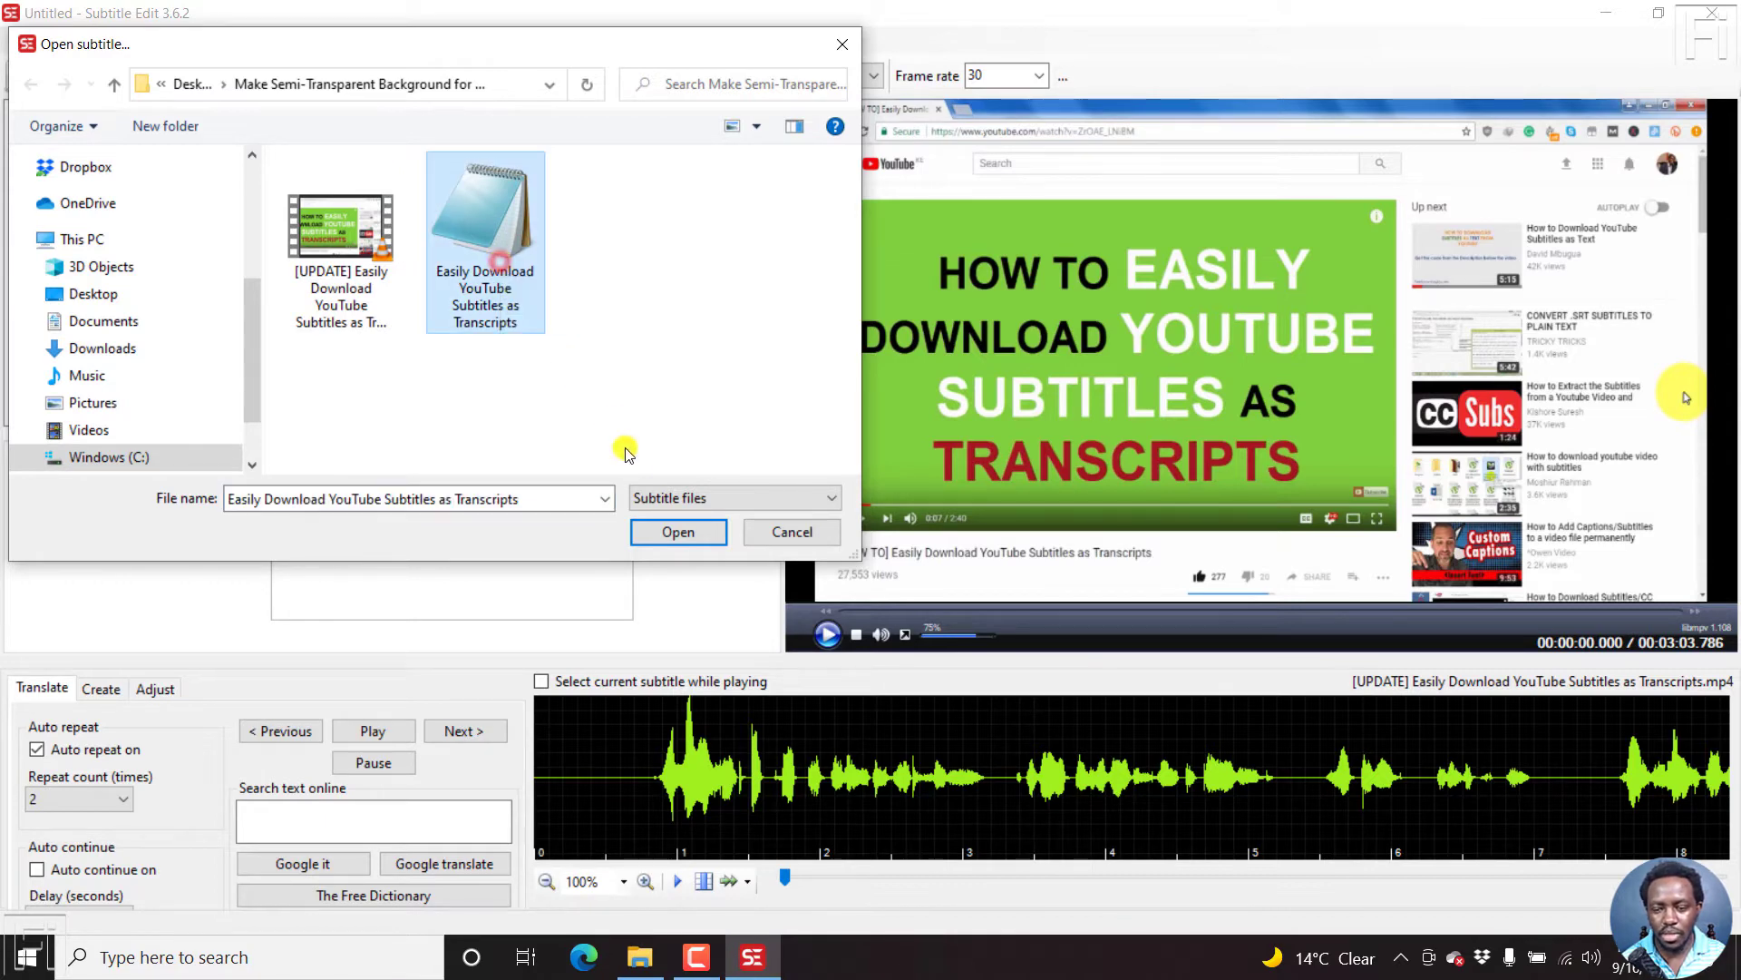
{"action": "left_click", "coordinate": [675, 532]}
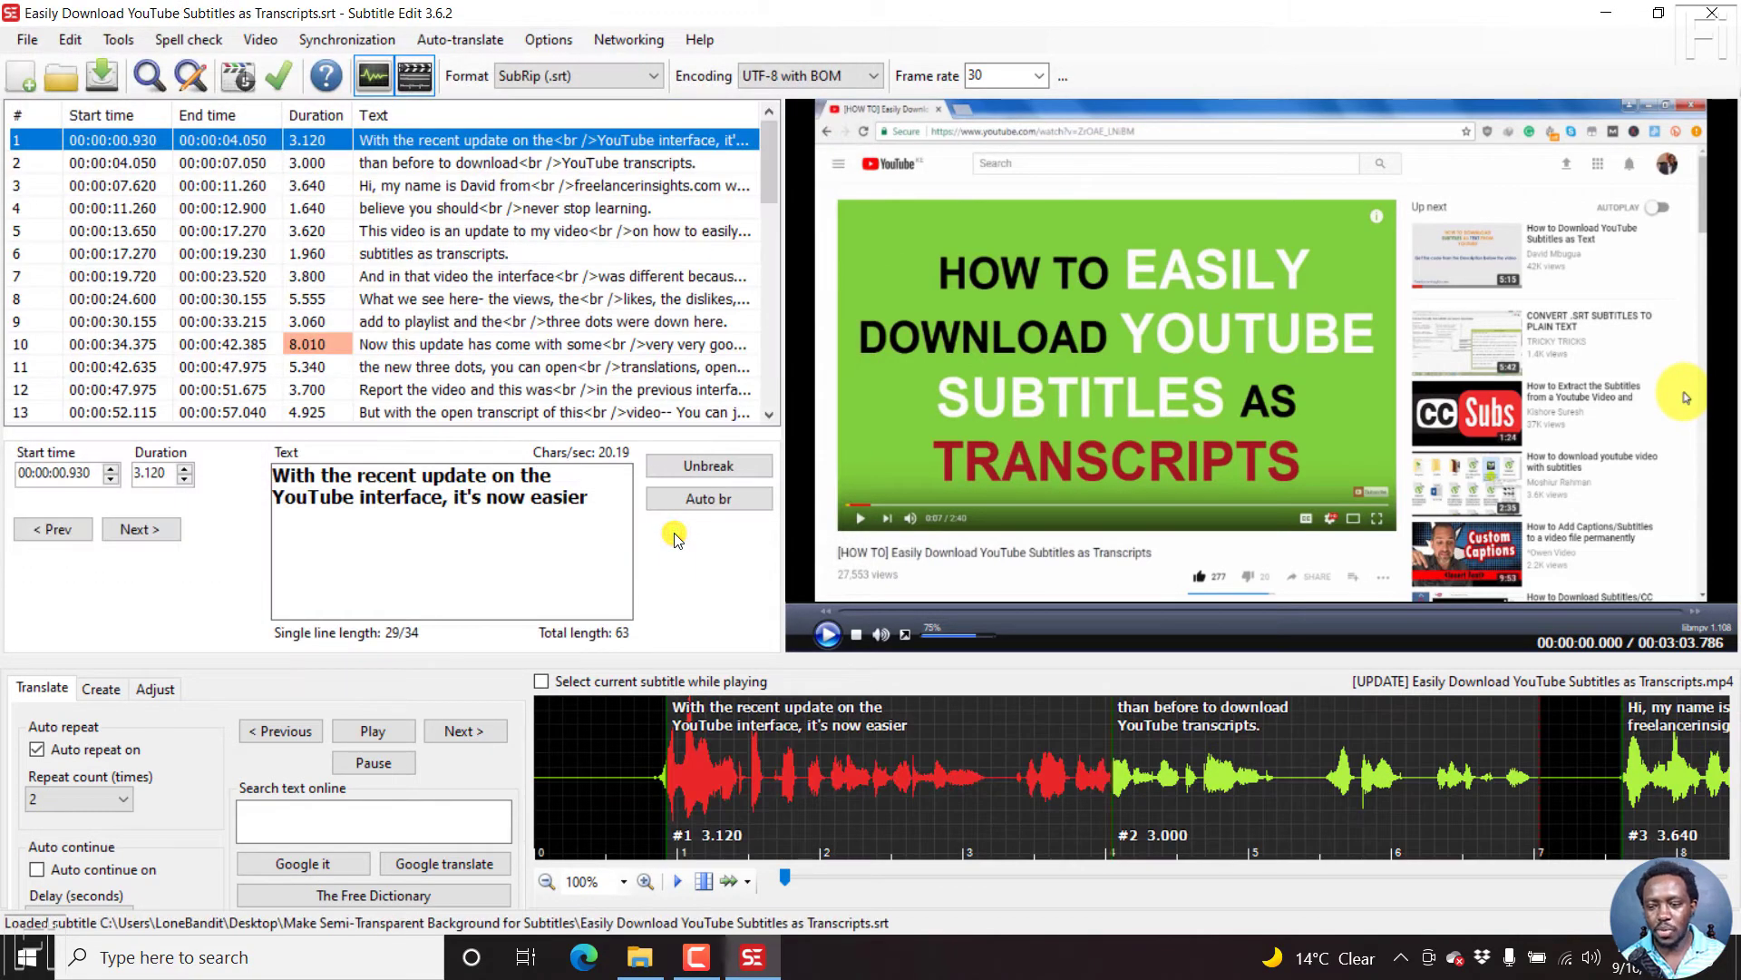
{"action": "left_click", "coordinate": [832, 714]}
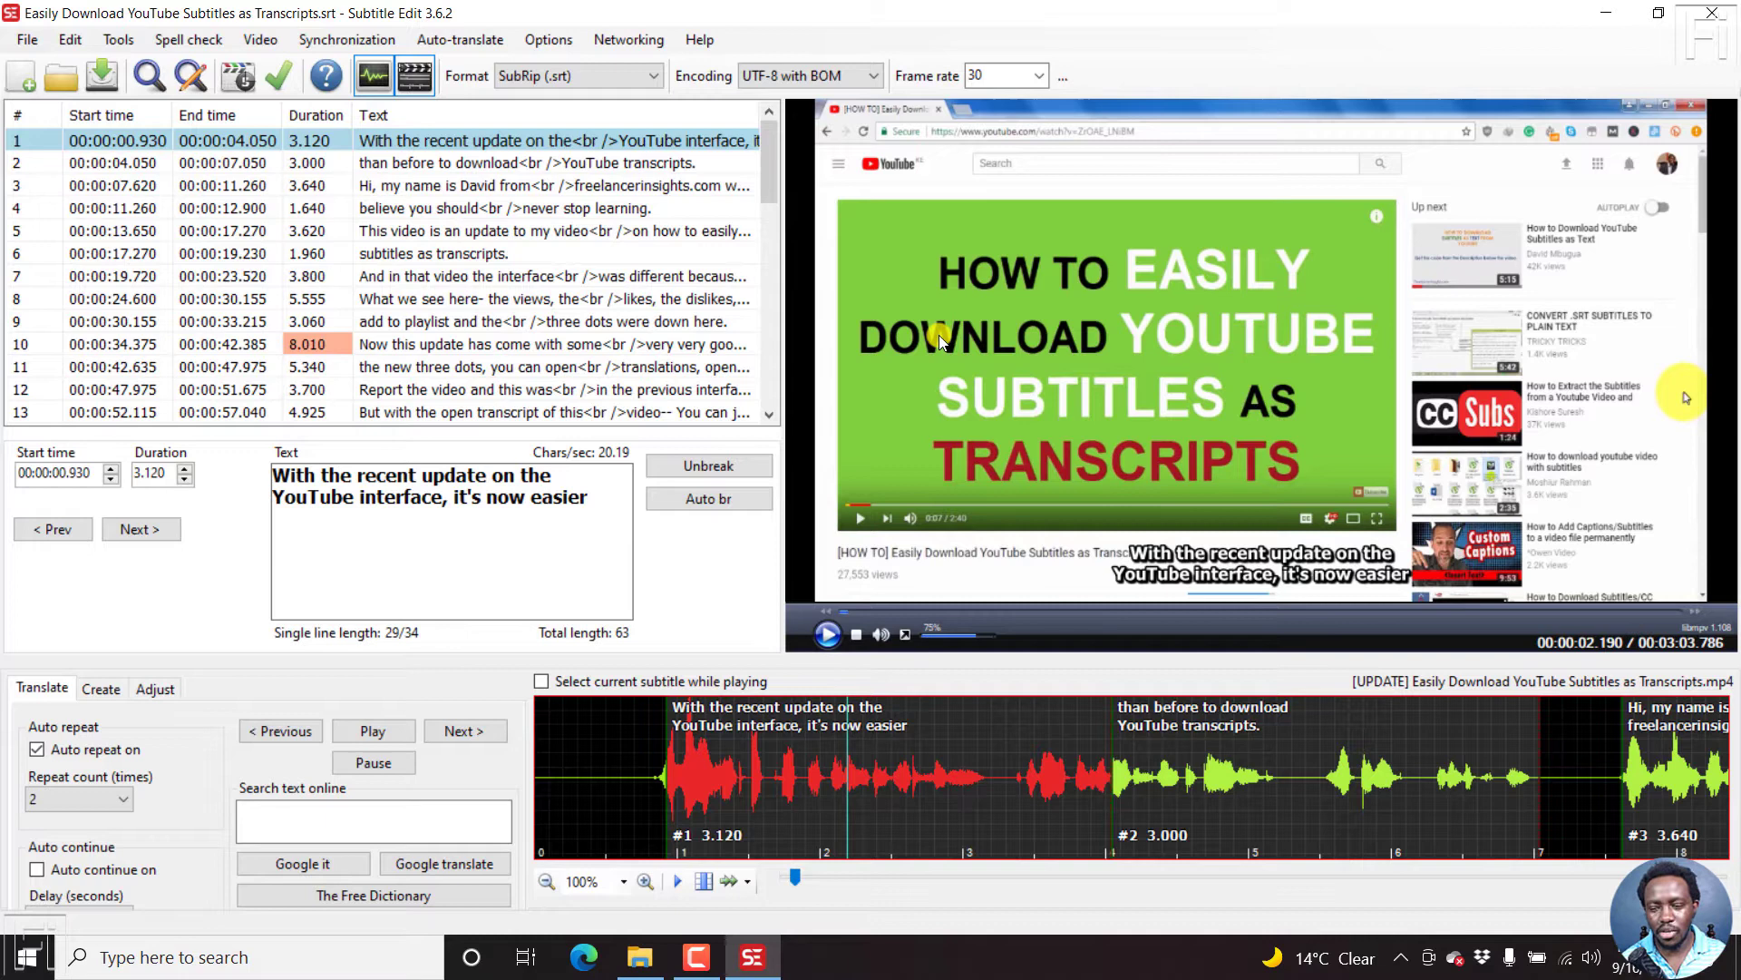
- Switch the subtitle format to Advanced Sub Station Alpha (.ass)
{"action": "left_click", "coordinate": [639, 80]}
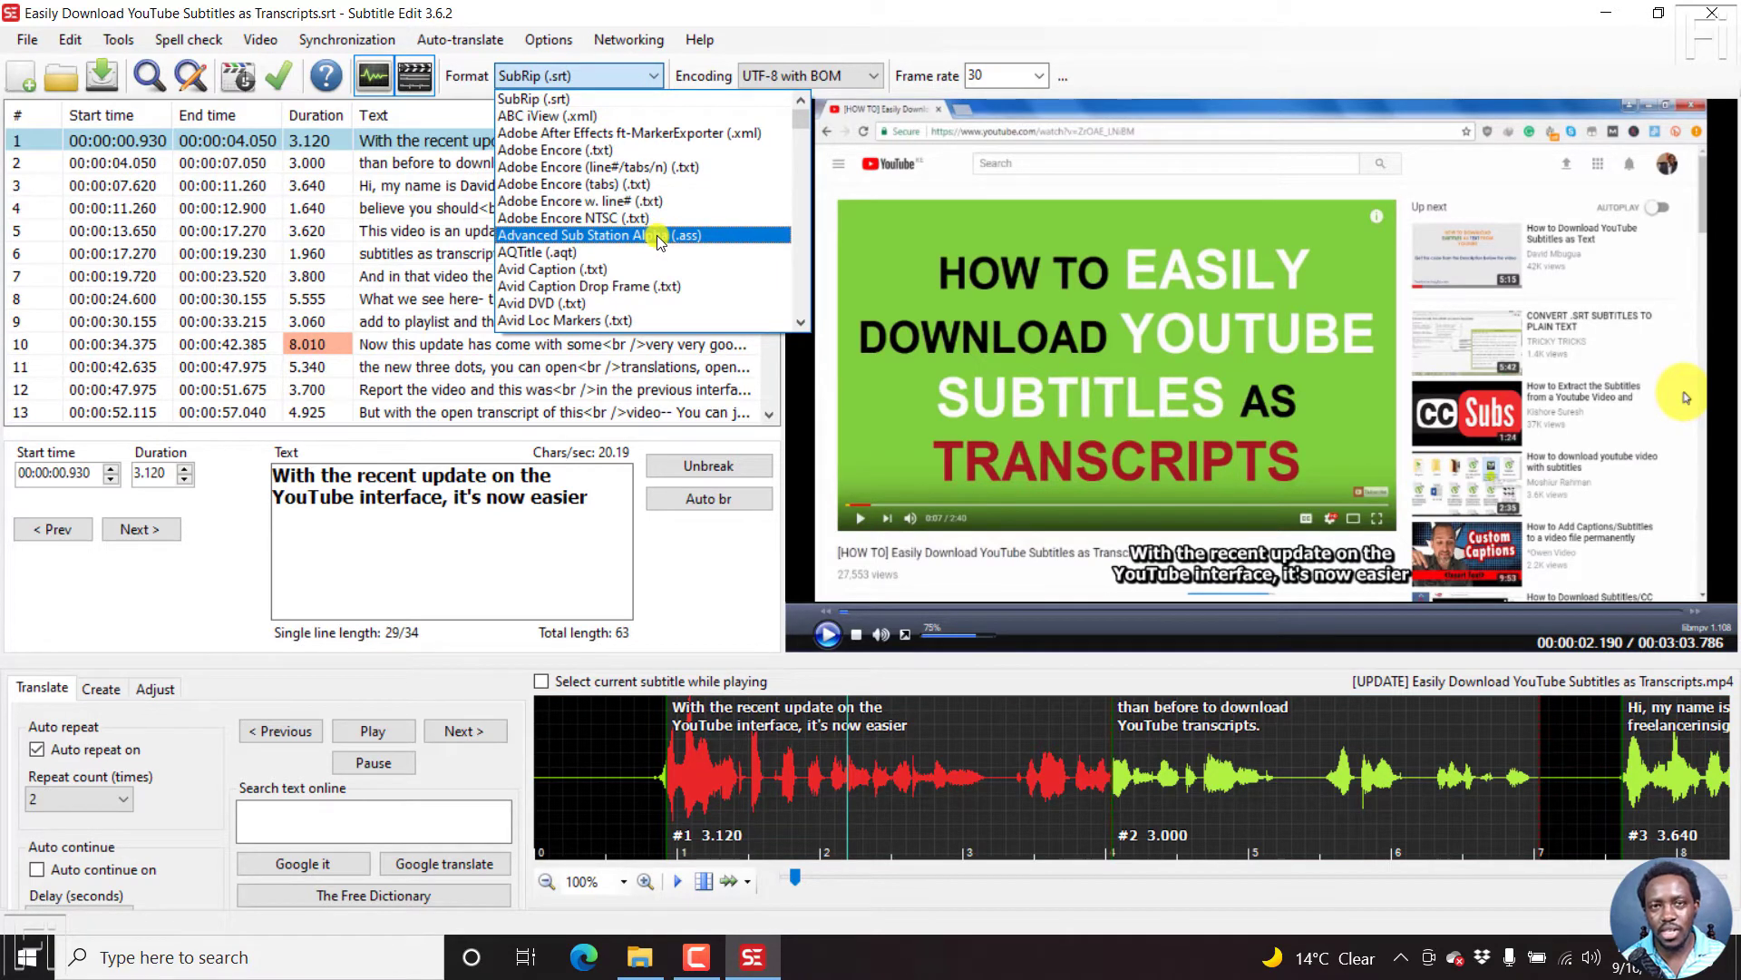
{"action": "left_click", "coordinate": [617, 237]}
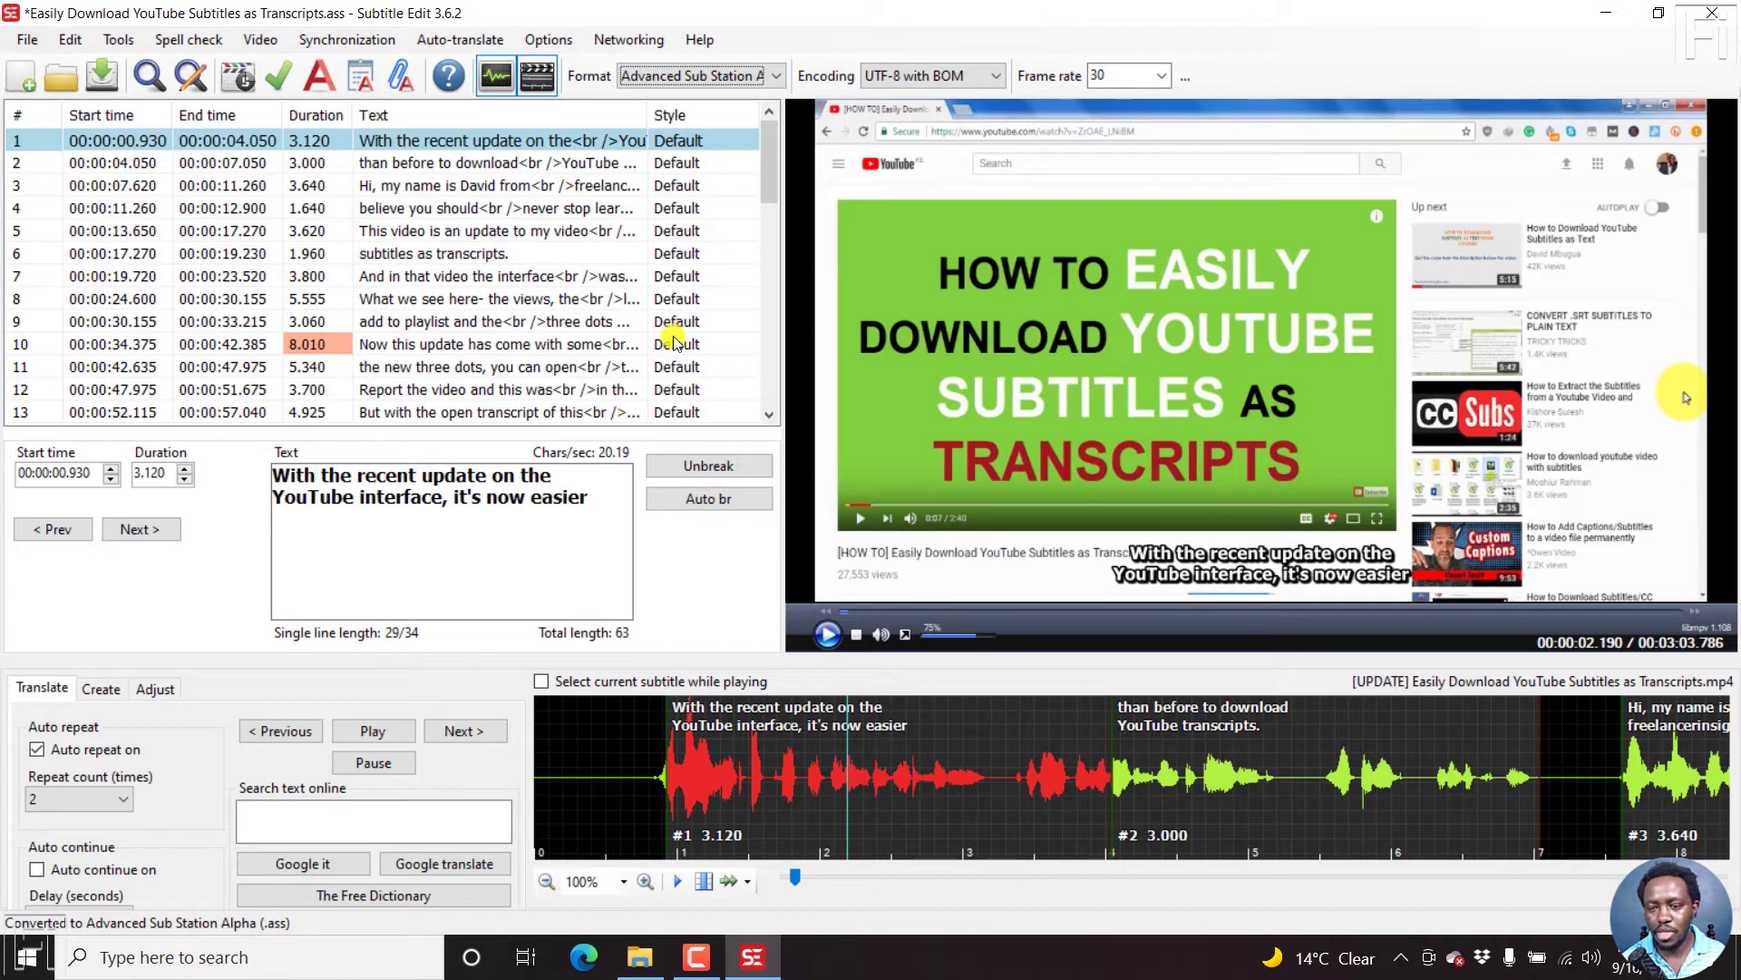
- Open the Advanced Sub Station Alpha styles dialog and move it left to reveal the video
{"action": "left_click", "coordinate": [318, 87]}
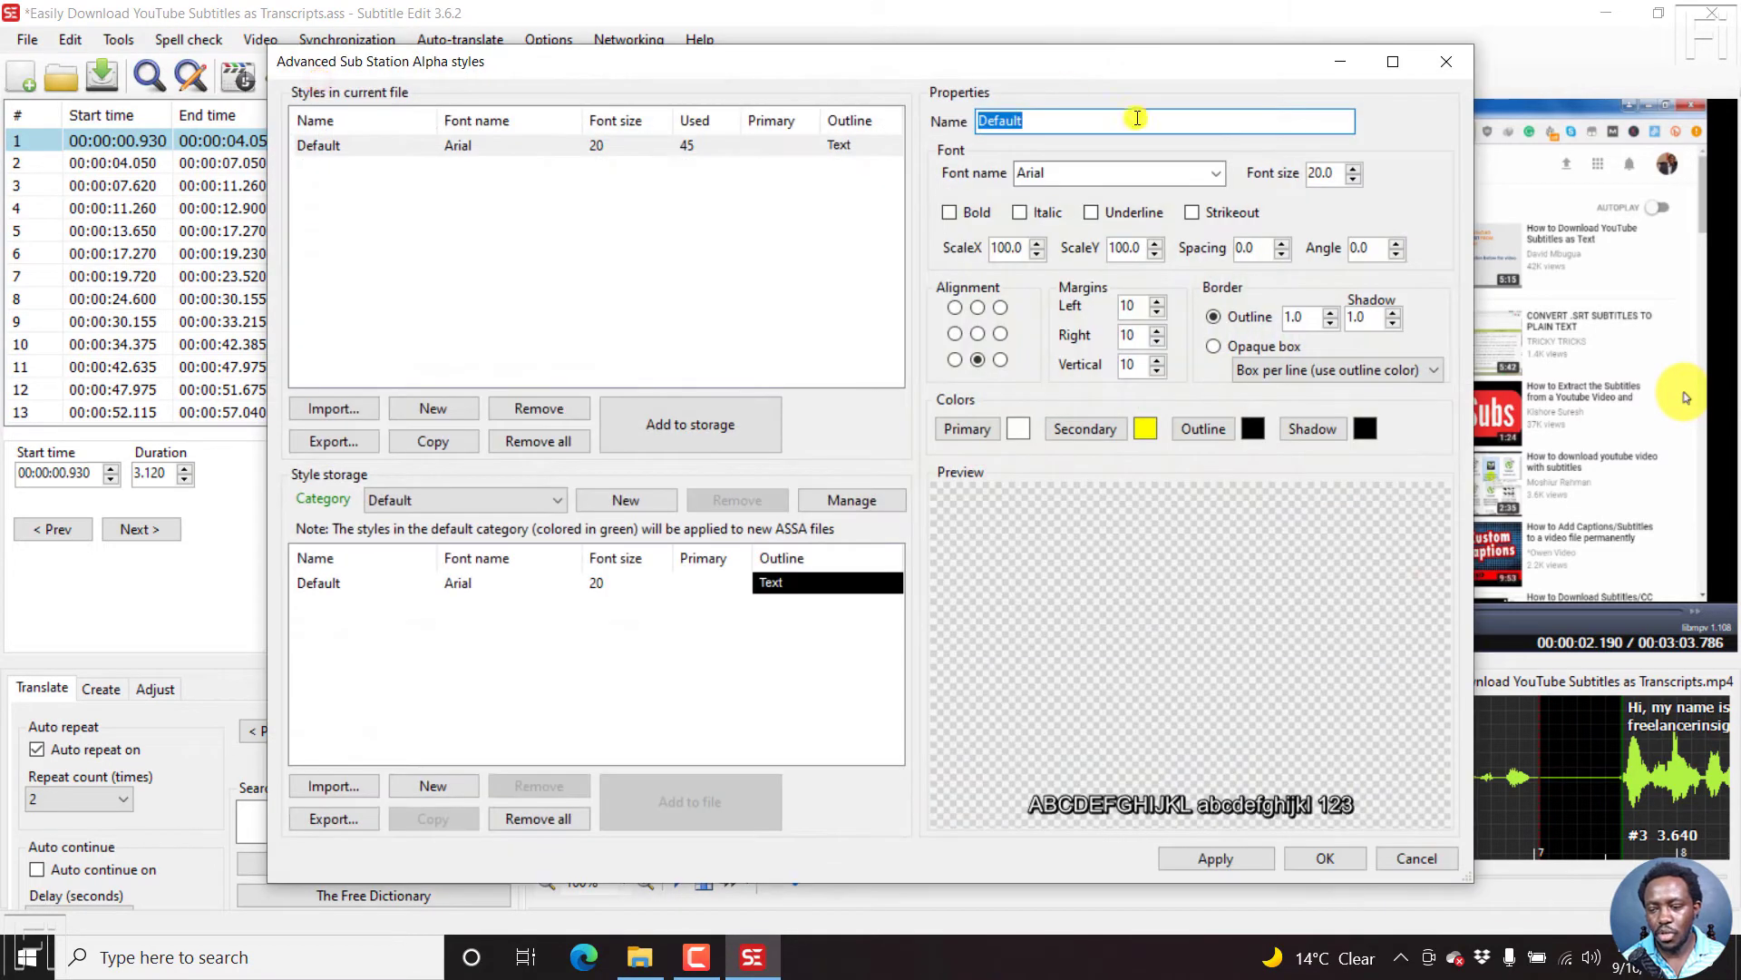
{"action": "left_click_drag", "start_coordinate": [992, 66], "coordinate": [737, 73]}
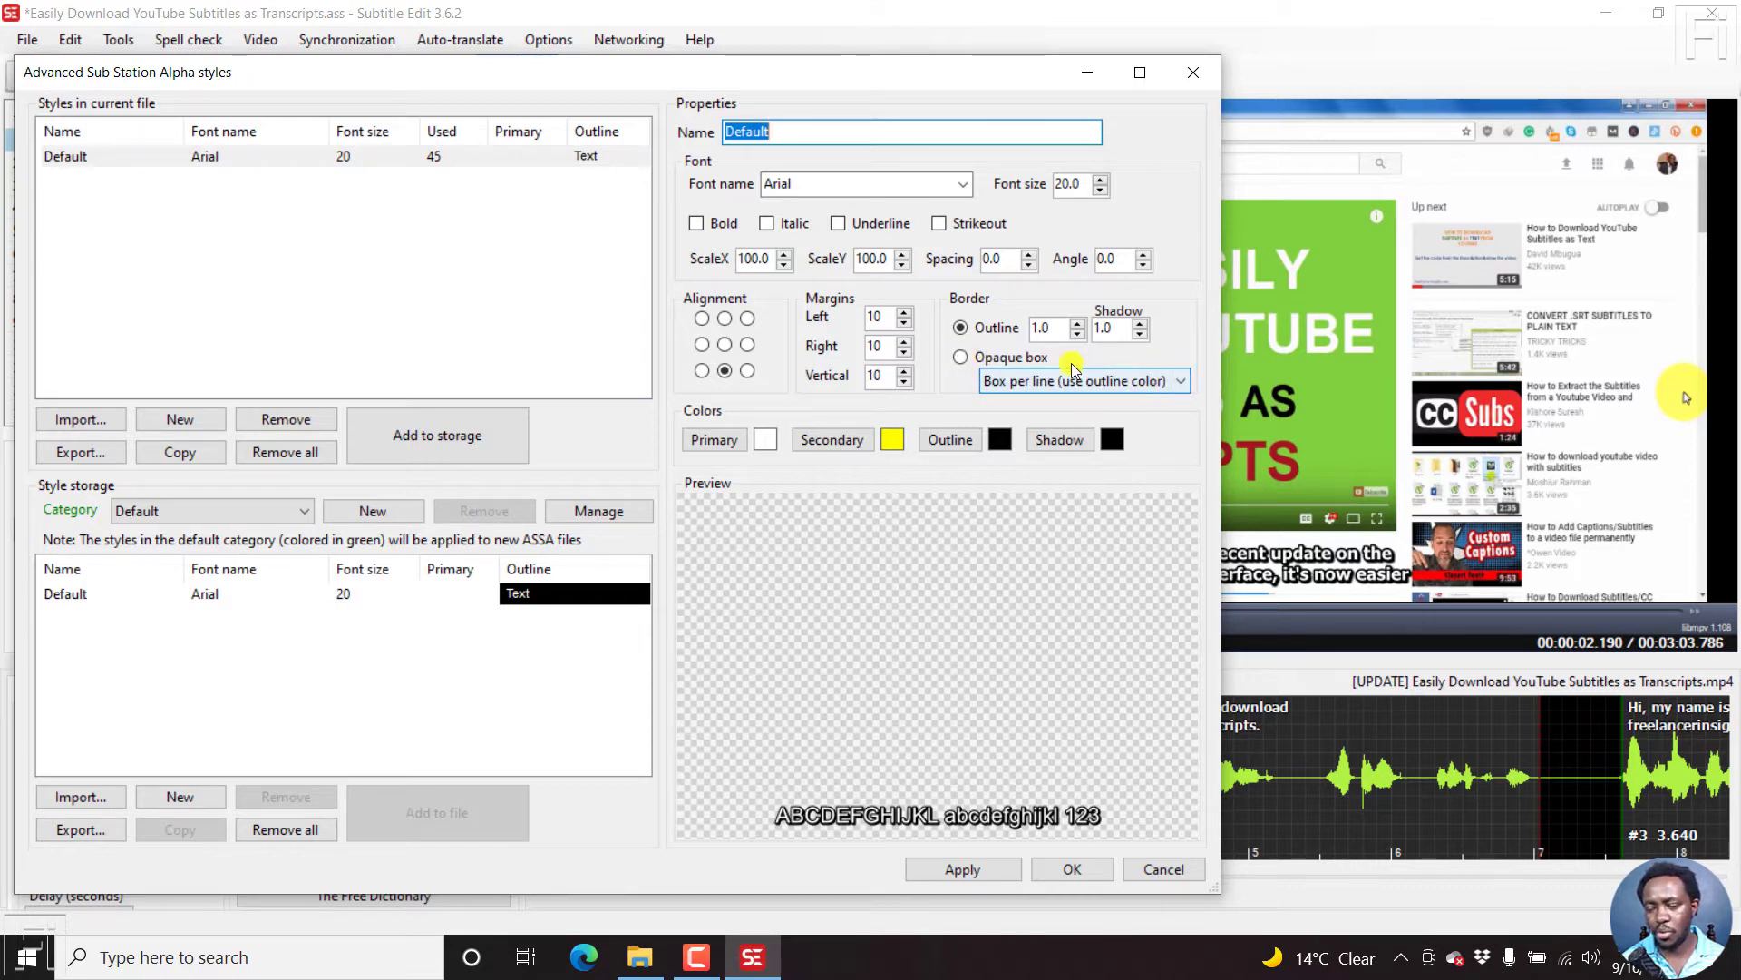
- Give the Default style an Opaque box border, apply it and confirm with OK
{"action": "left_click", "coordinate": [964, 359]}
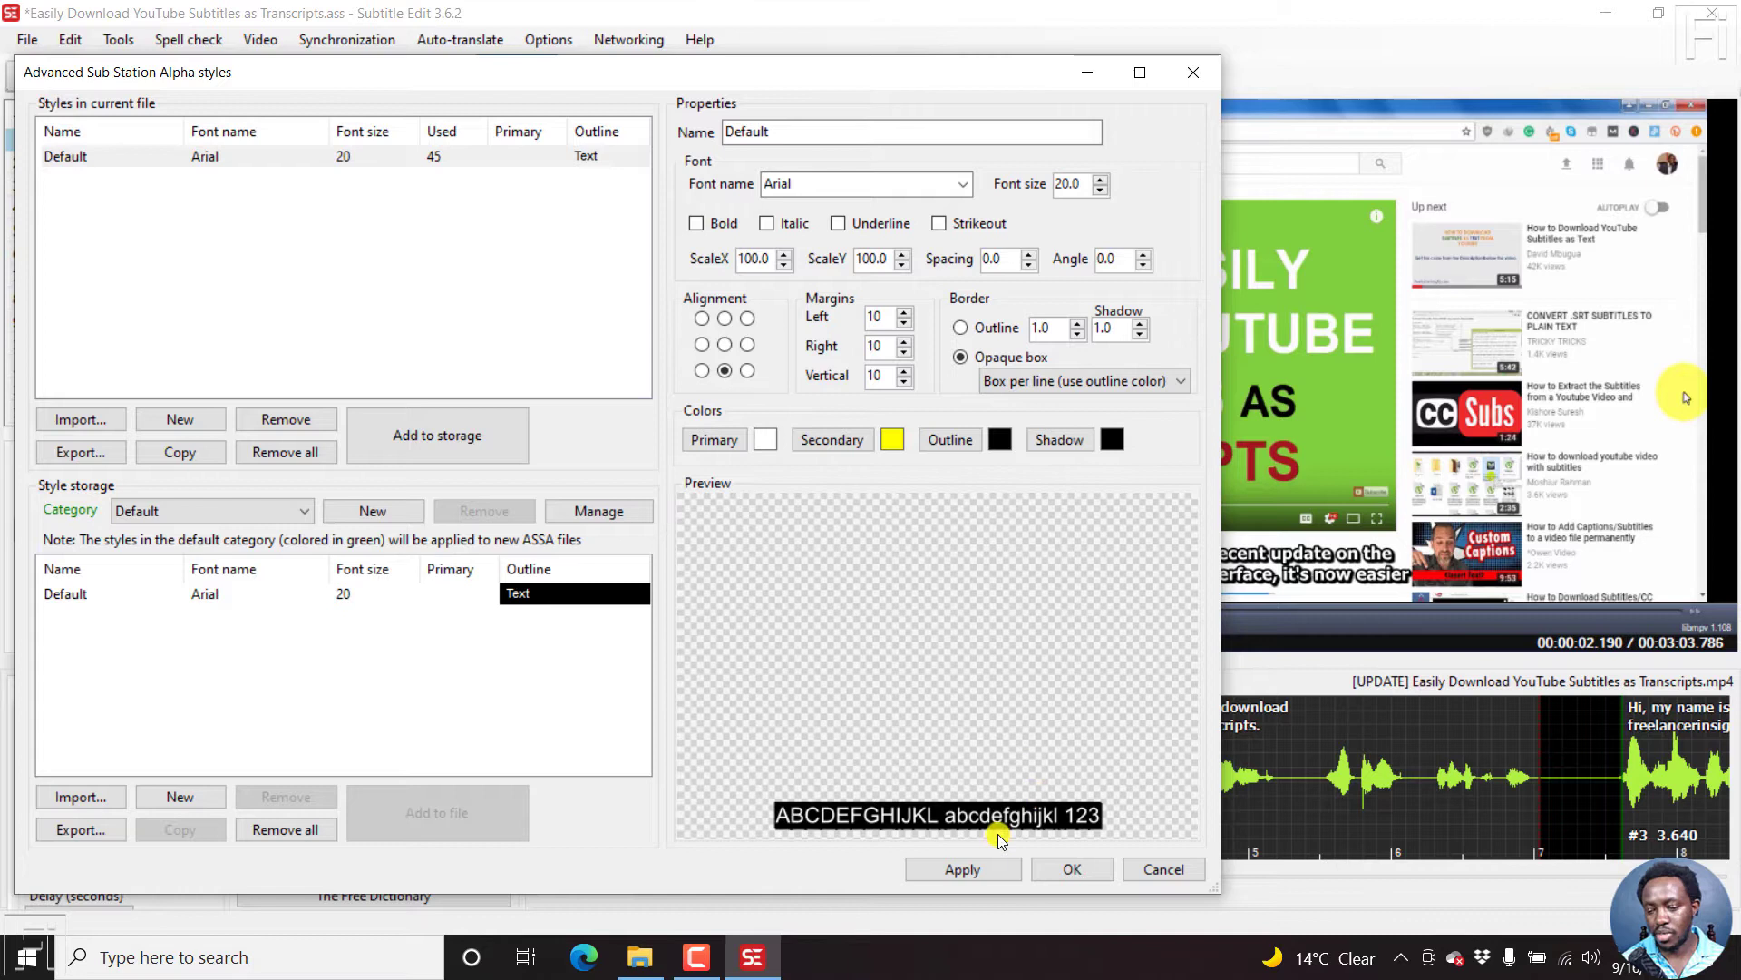
{"action": "left_click", "coordinate": [976, 871]}
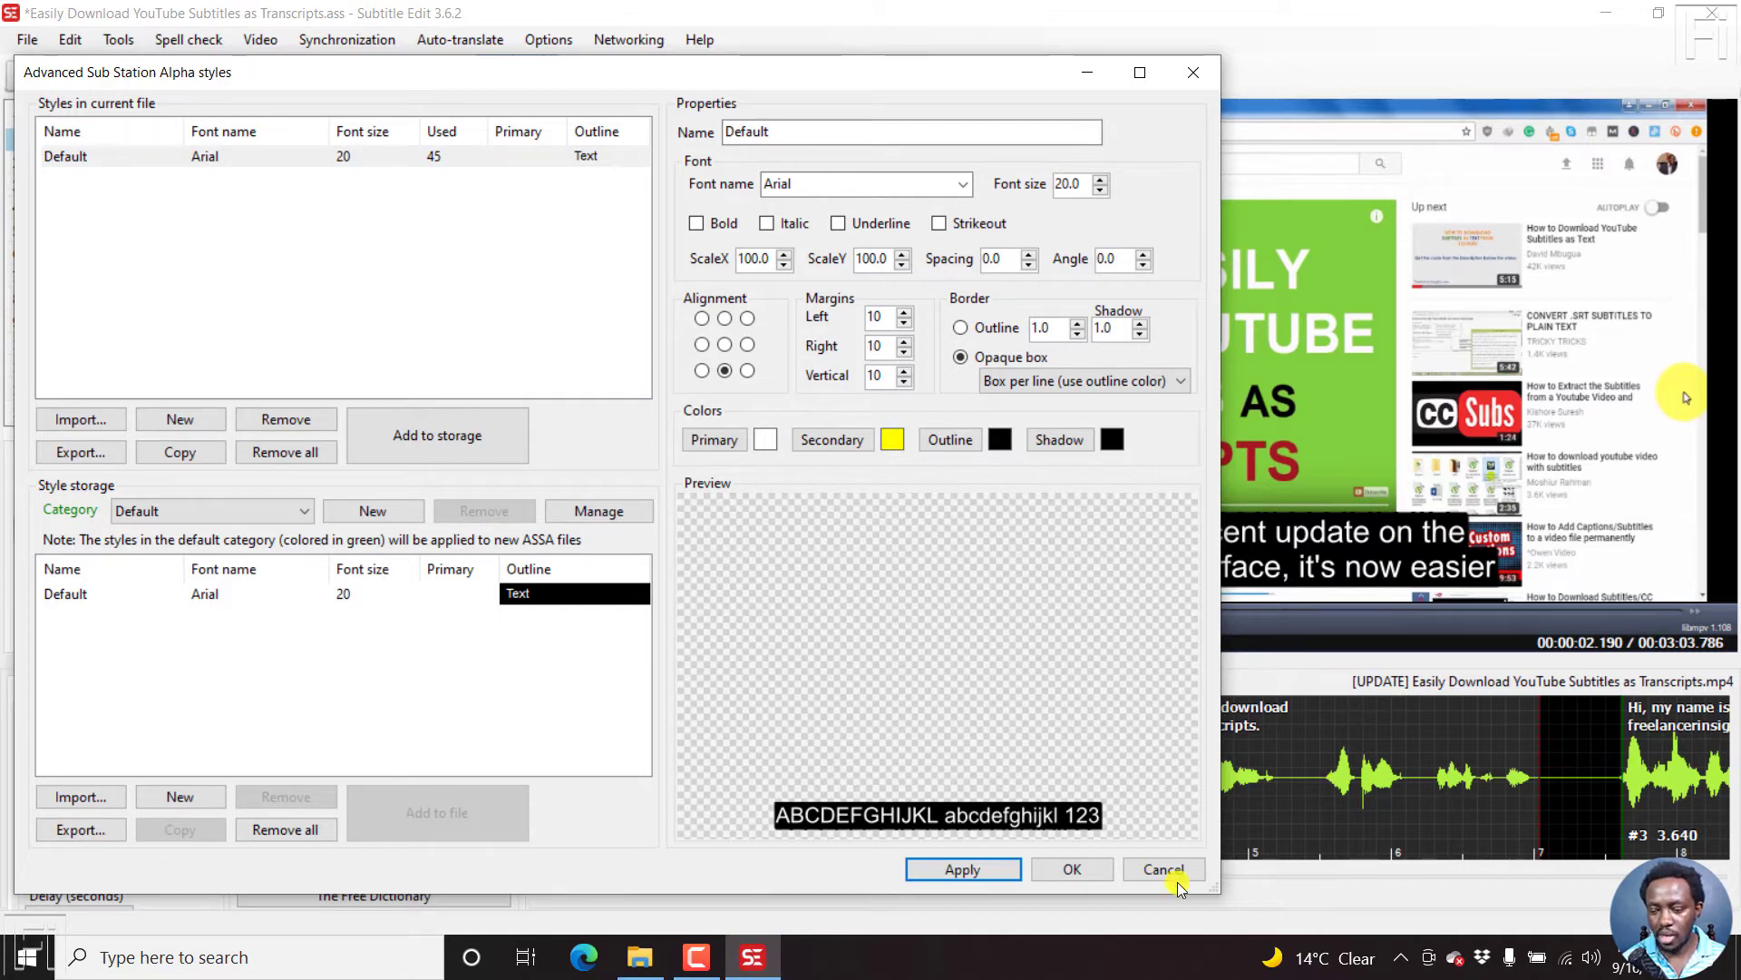
{"action": "left_click", "coordinate": [1059, 869]}
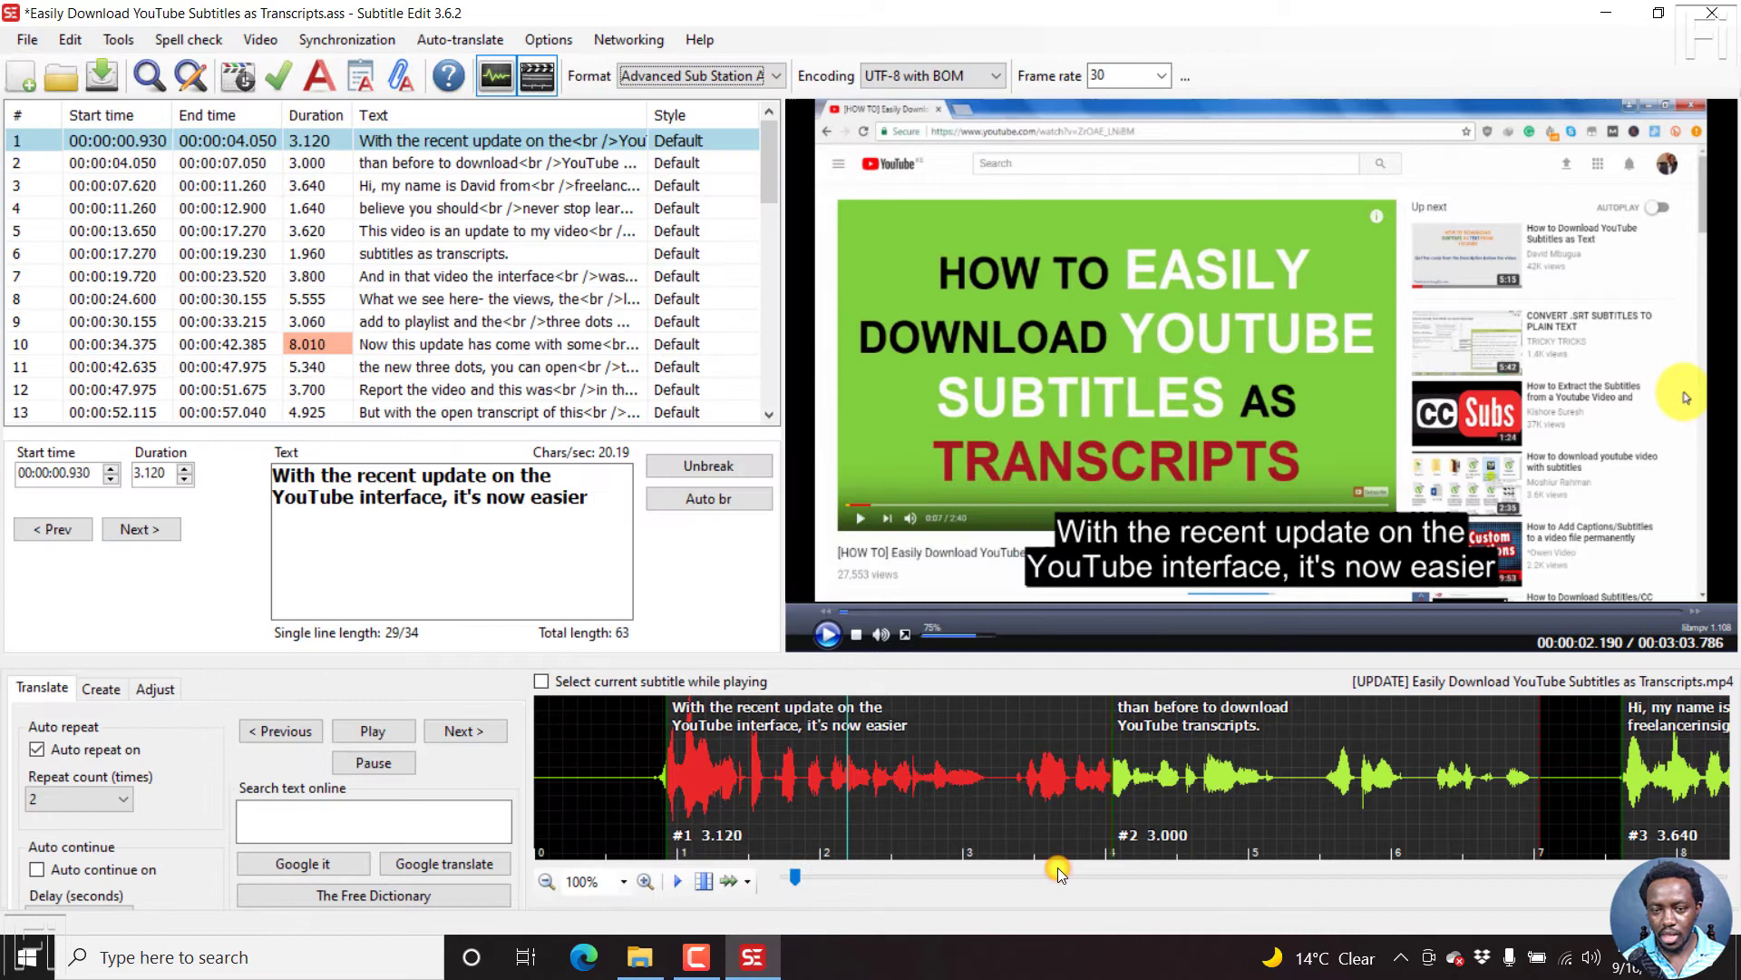
- Set the script's video resolution to 1280 x 720 from the current video in script properties
{"action": "left_click", "coordinate": [25, 42]}
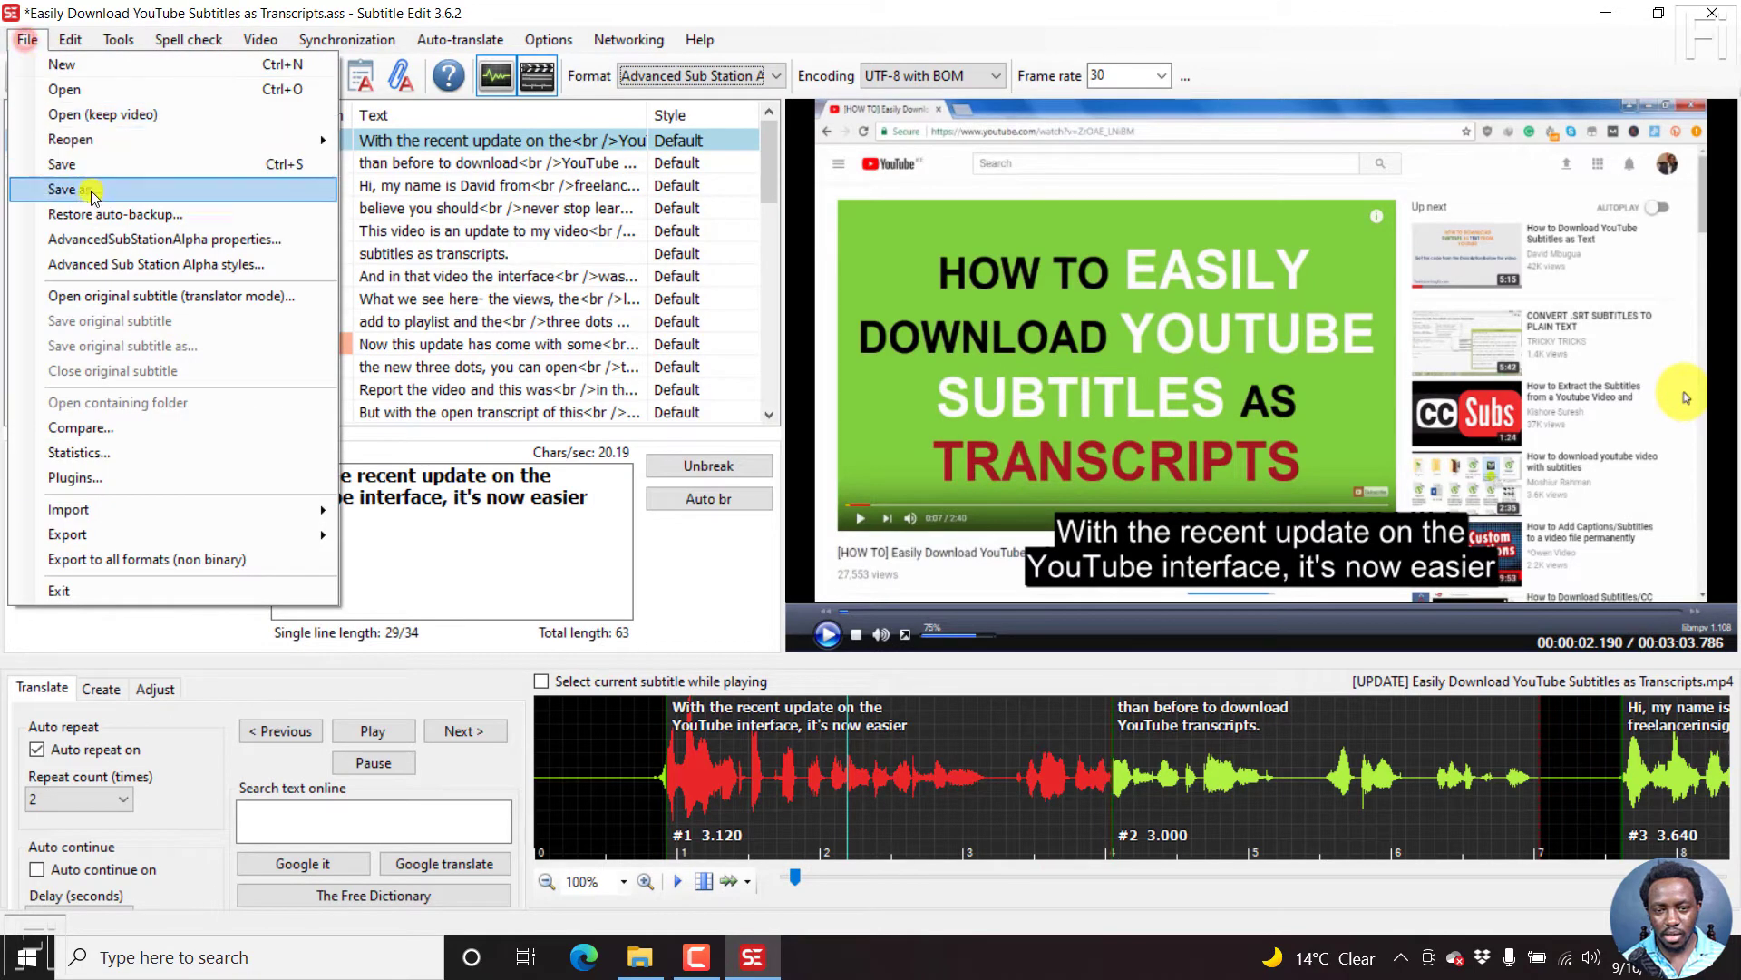
{"action": "left_click", "coordinate": [107, 243]}
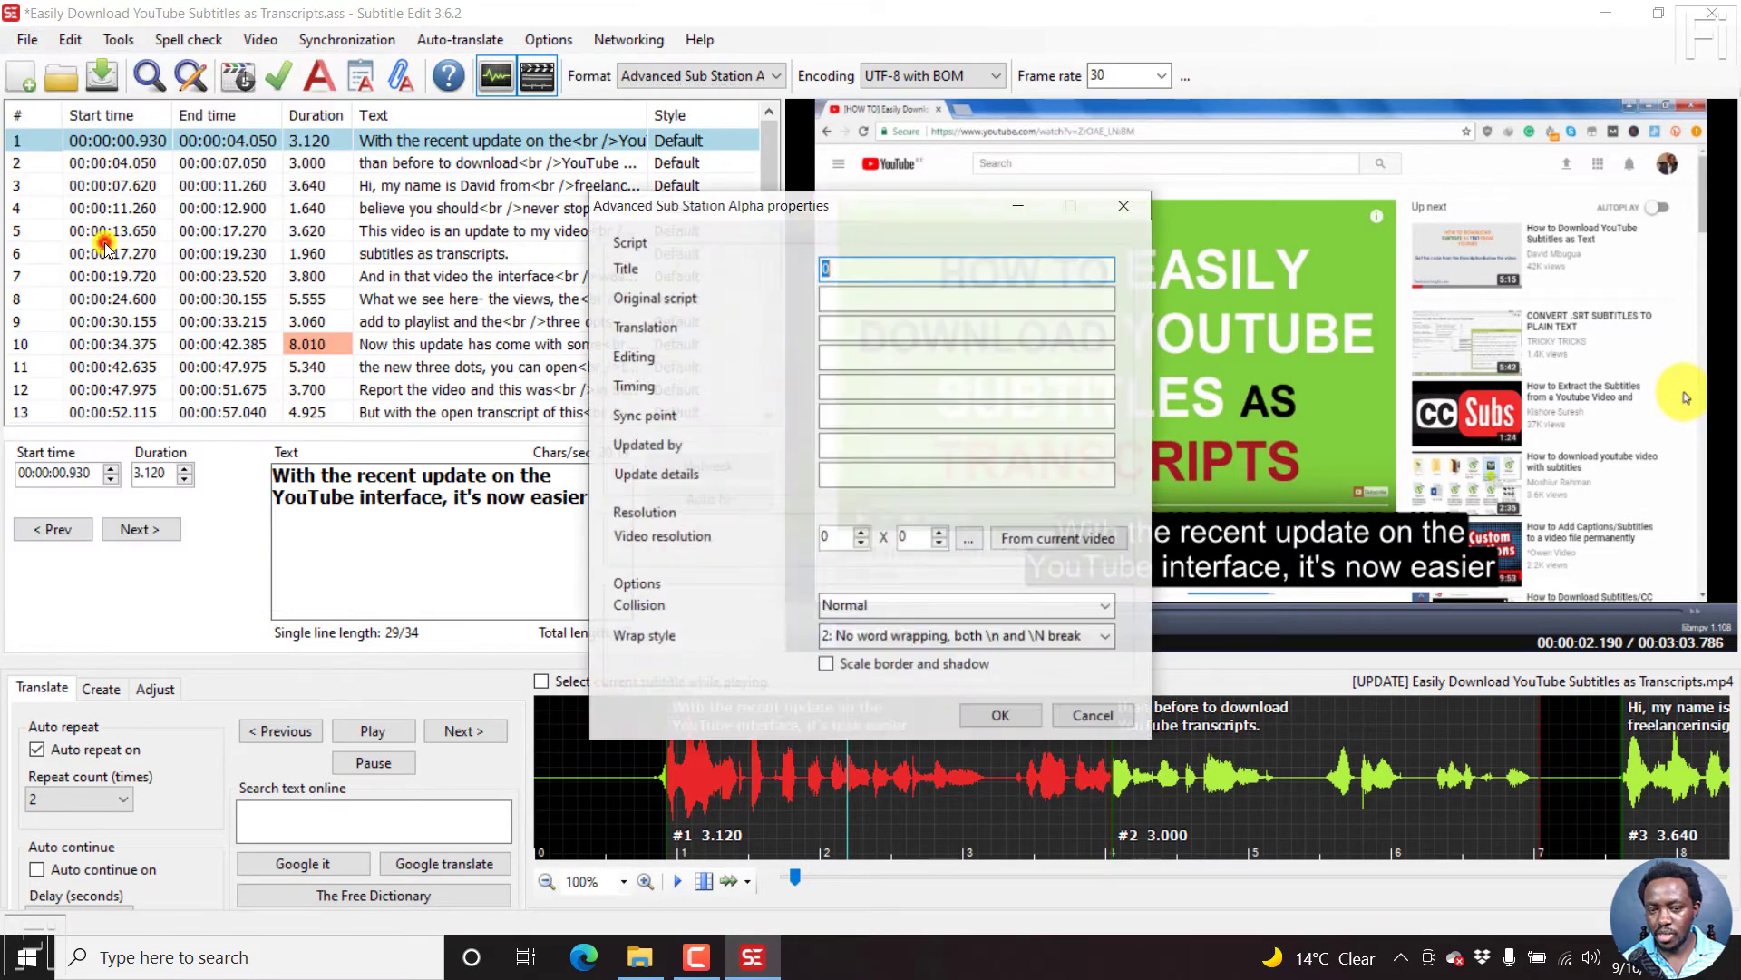
{"action": "left_click", "coordinate": [1060, 541]}
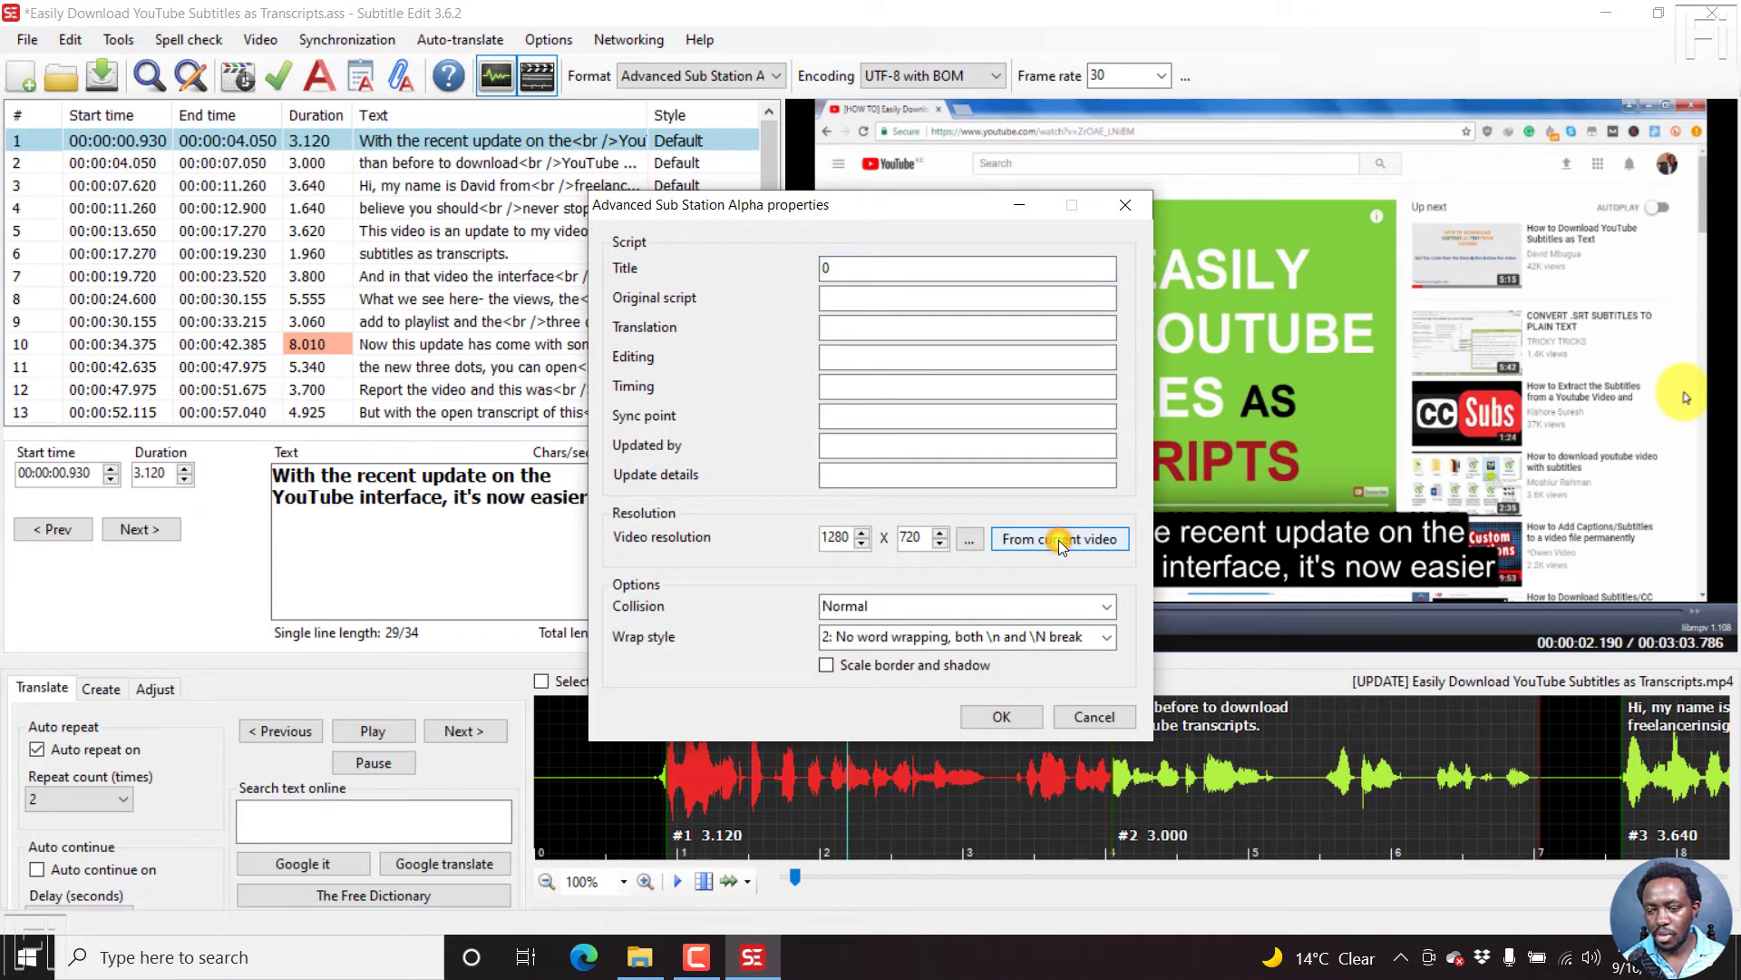
{"action": "left_click", "coordinate": [997, 717]}
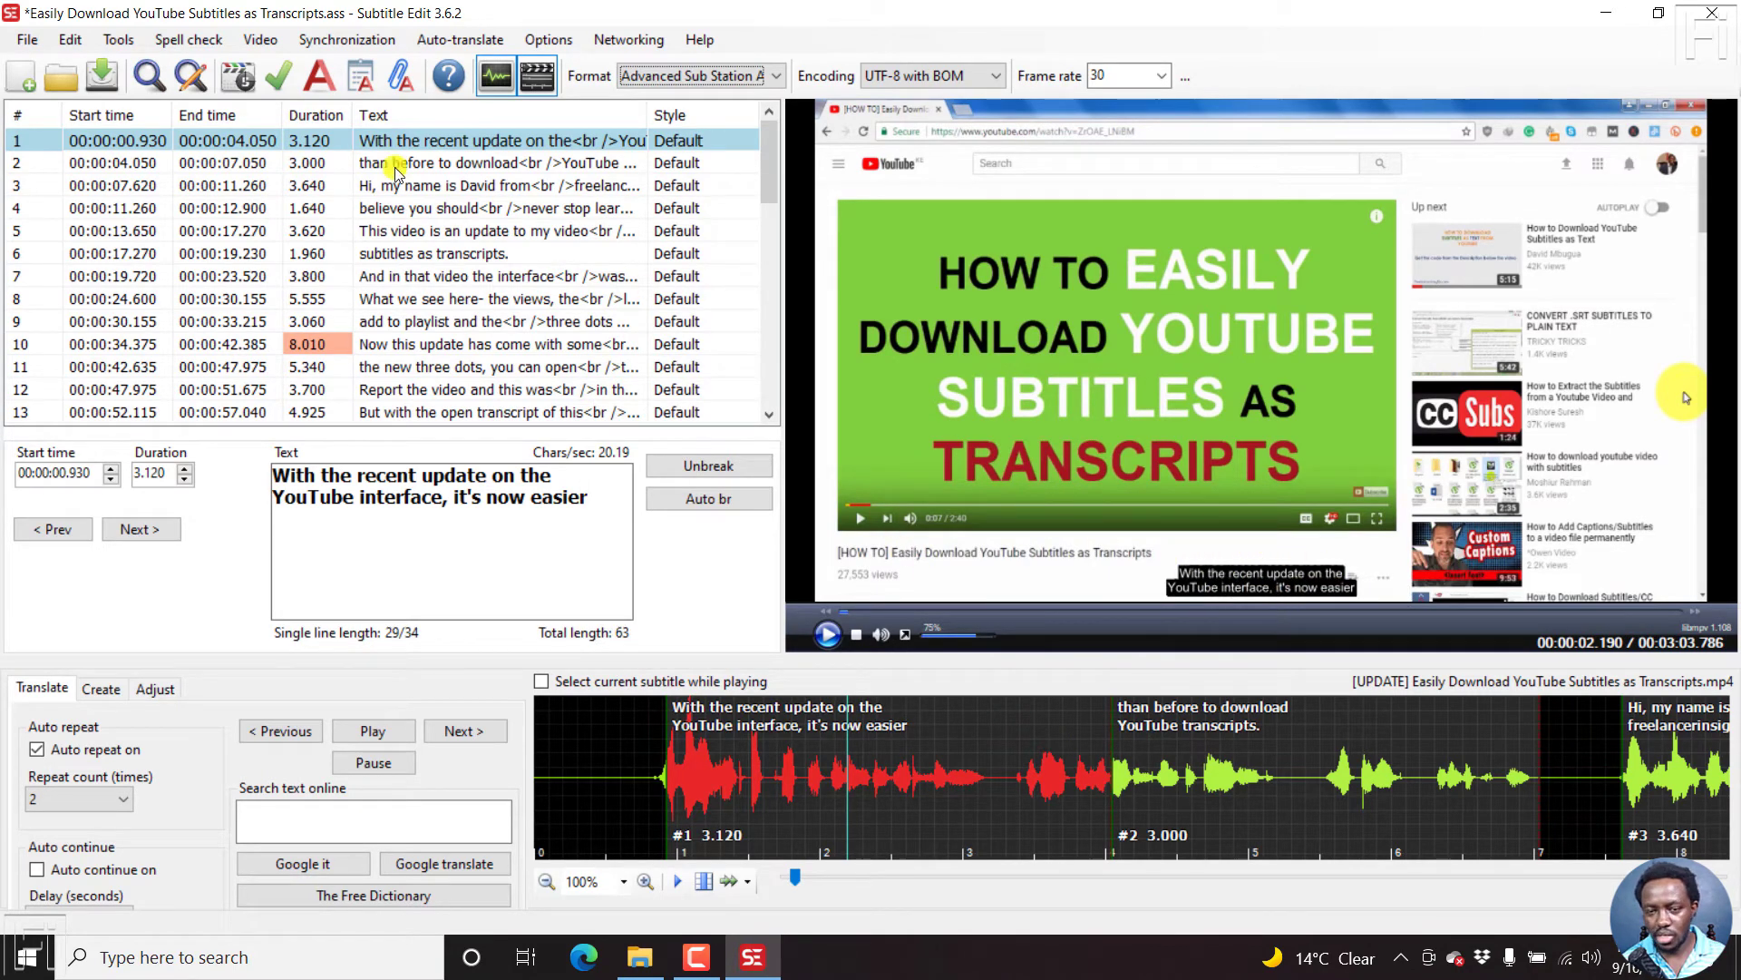
- Set the Default style's font size to 36, apply it, and move the styles window aside
{"action": "left_click", "coordinate": [319, 75]}
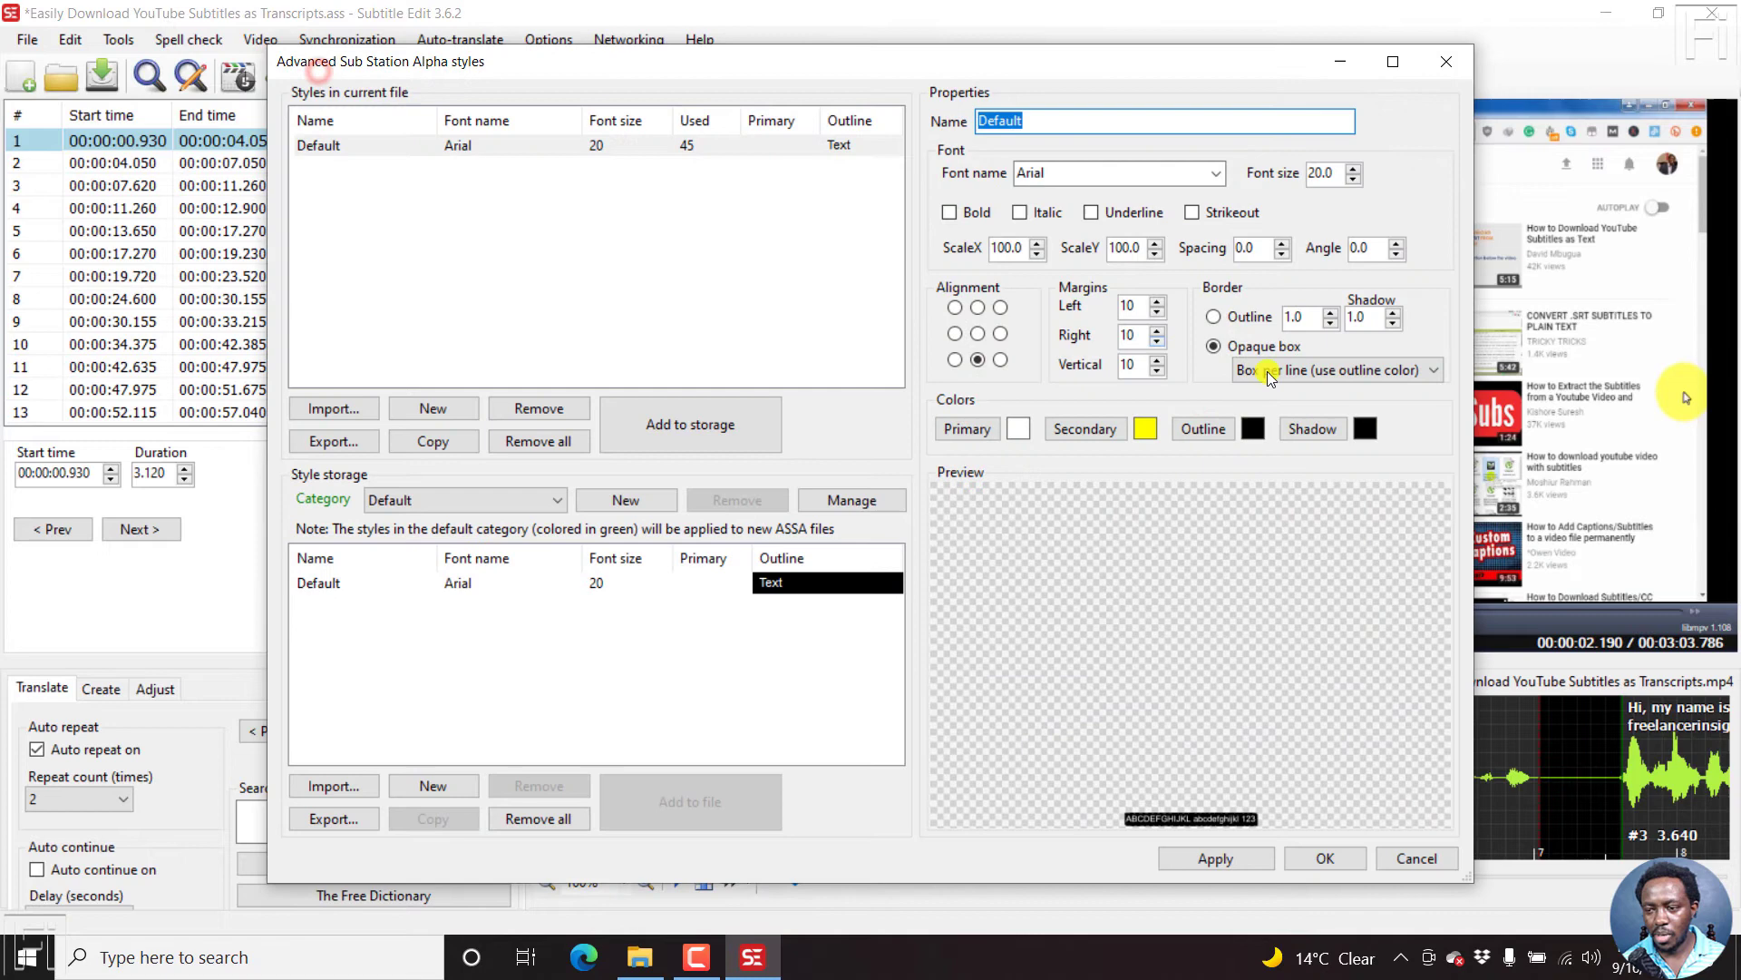
{"action": "double_click", "coordinate": [1333, 172]}
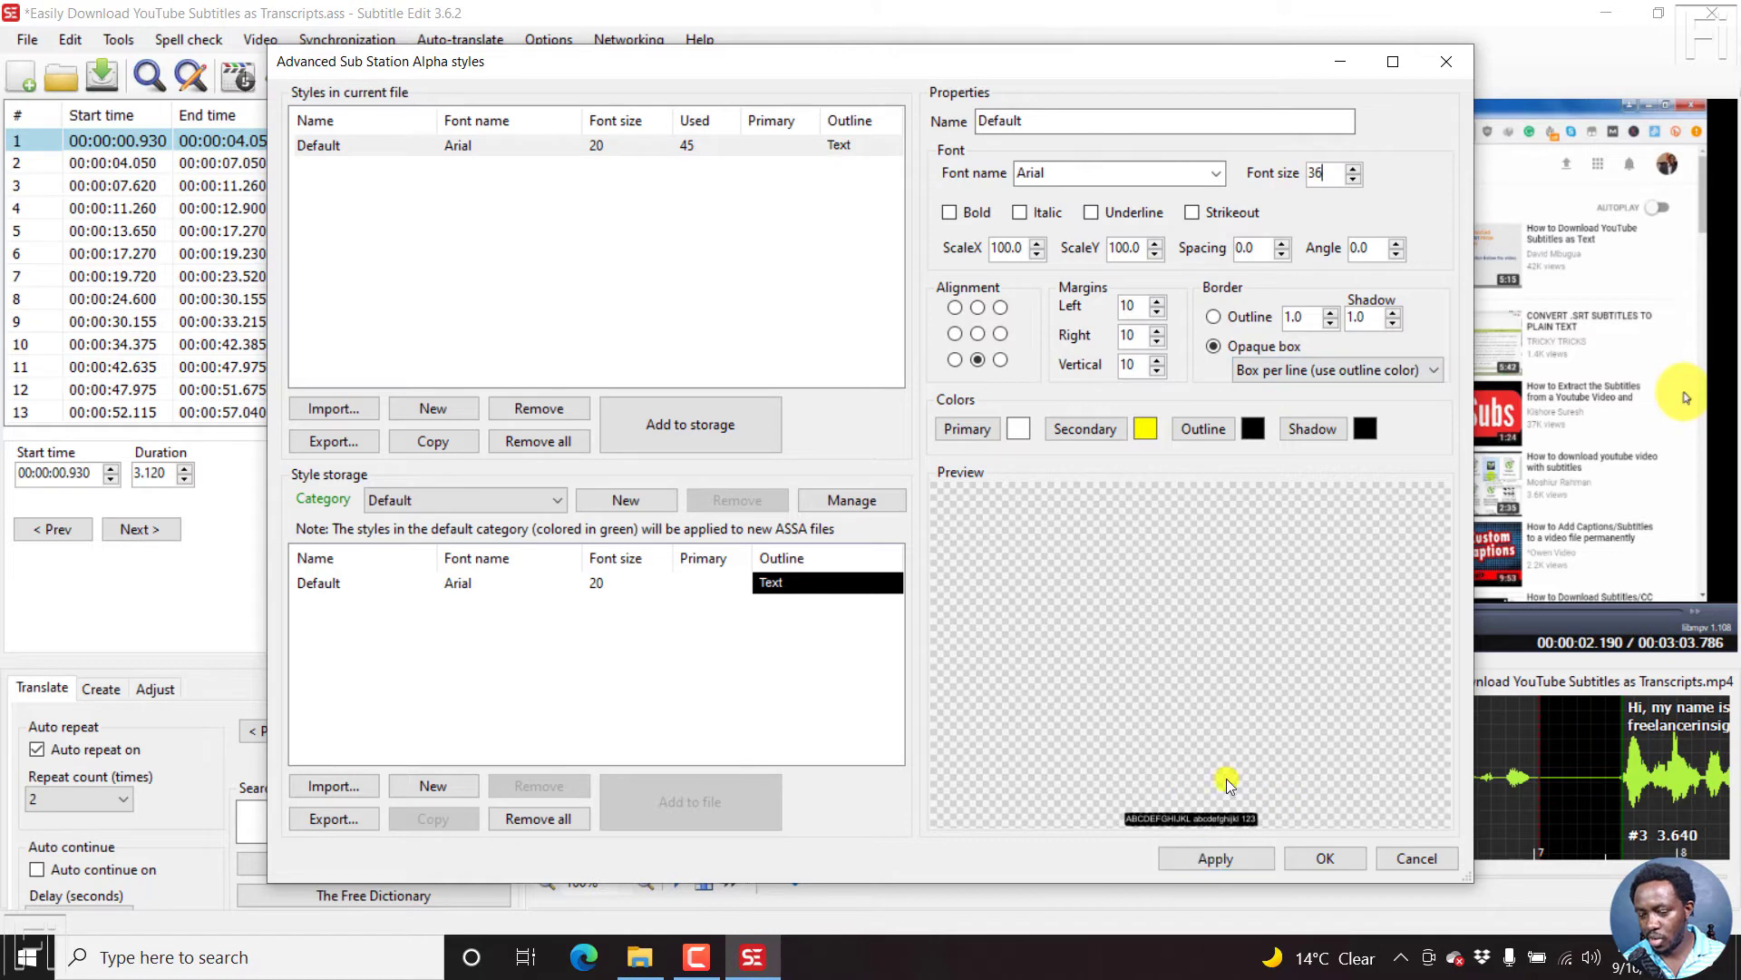
{"action": "left_click", "coordinate": [1211, 860]}
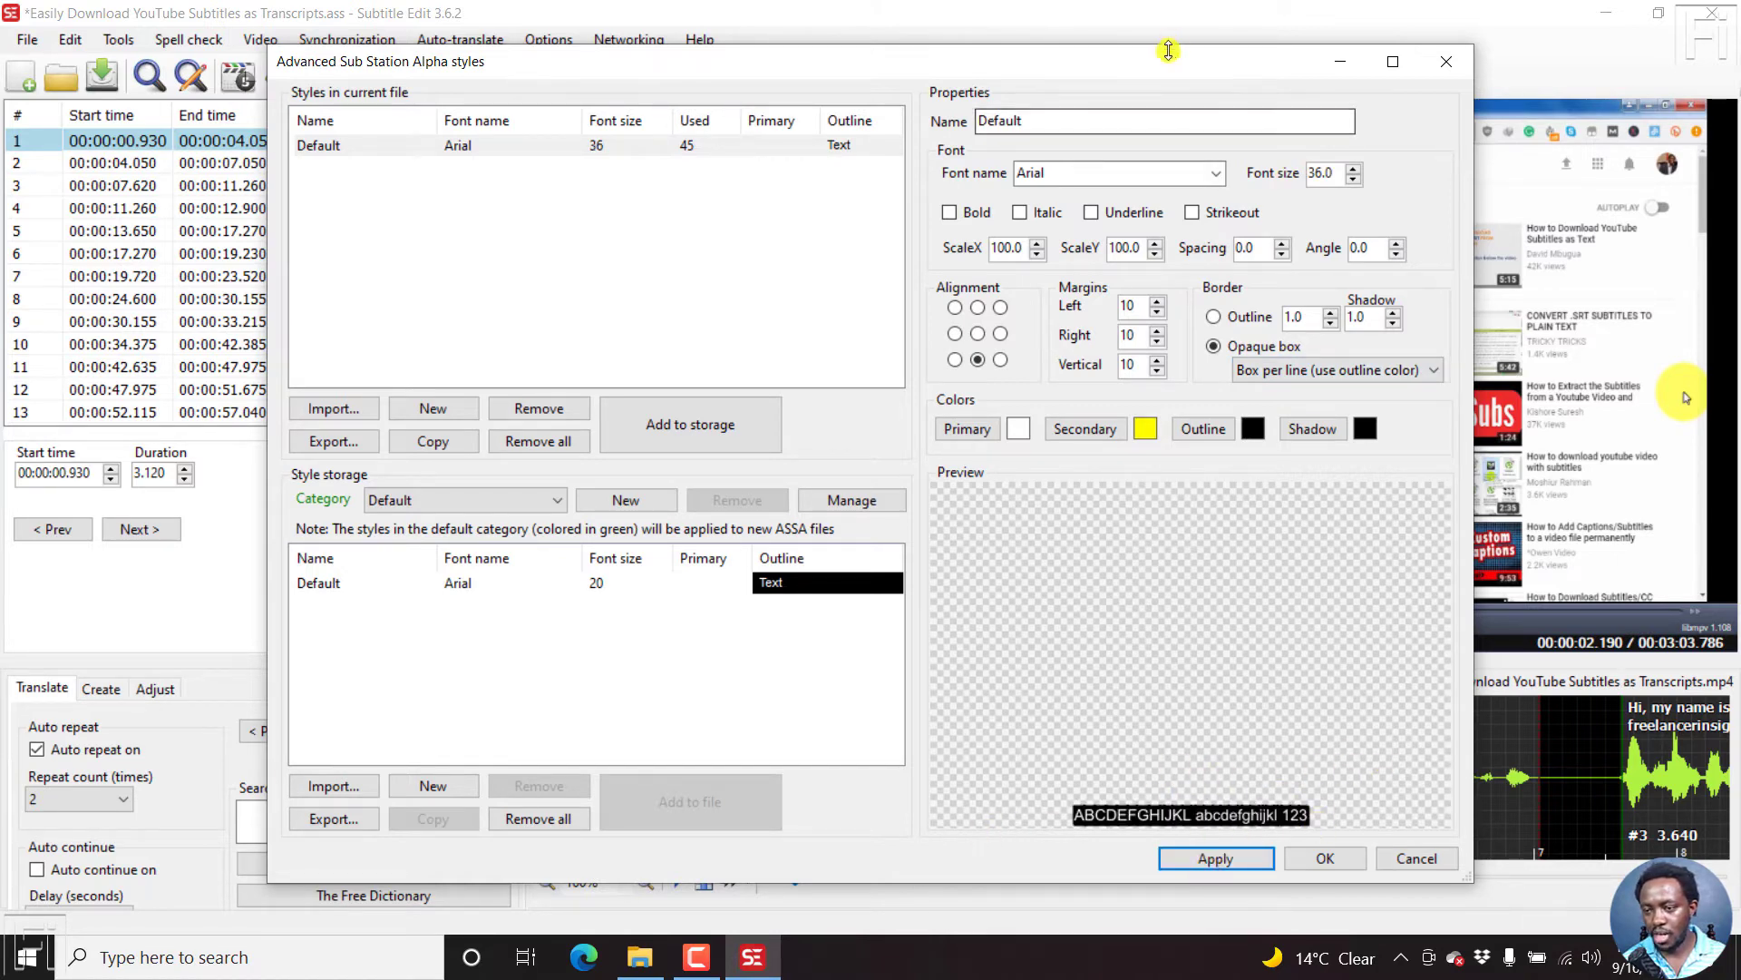
{"action": "left_click_drag", "start_coordinate": [1168, 62], "coordinate": [817, 43]}
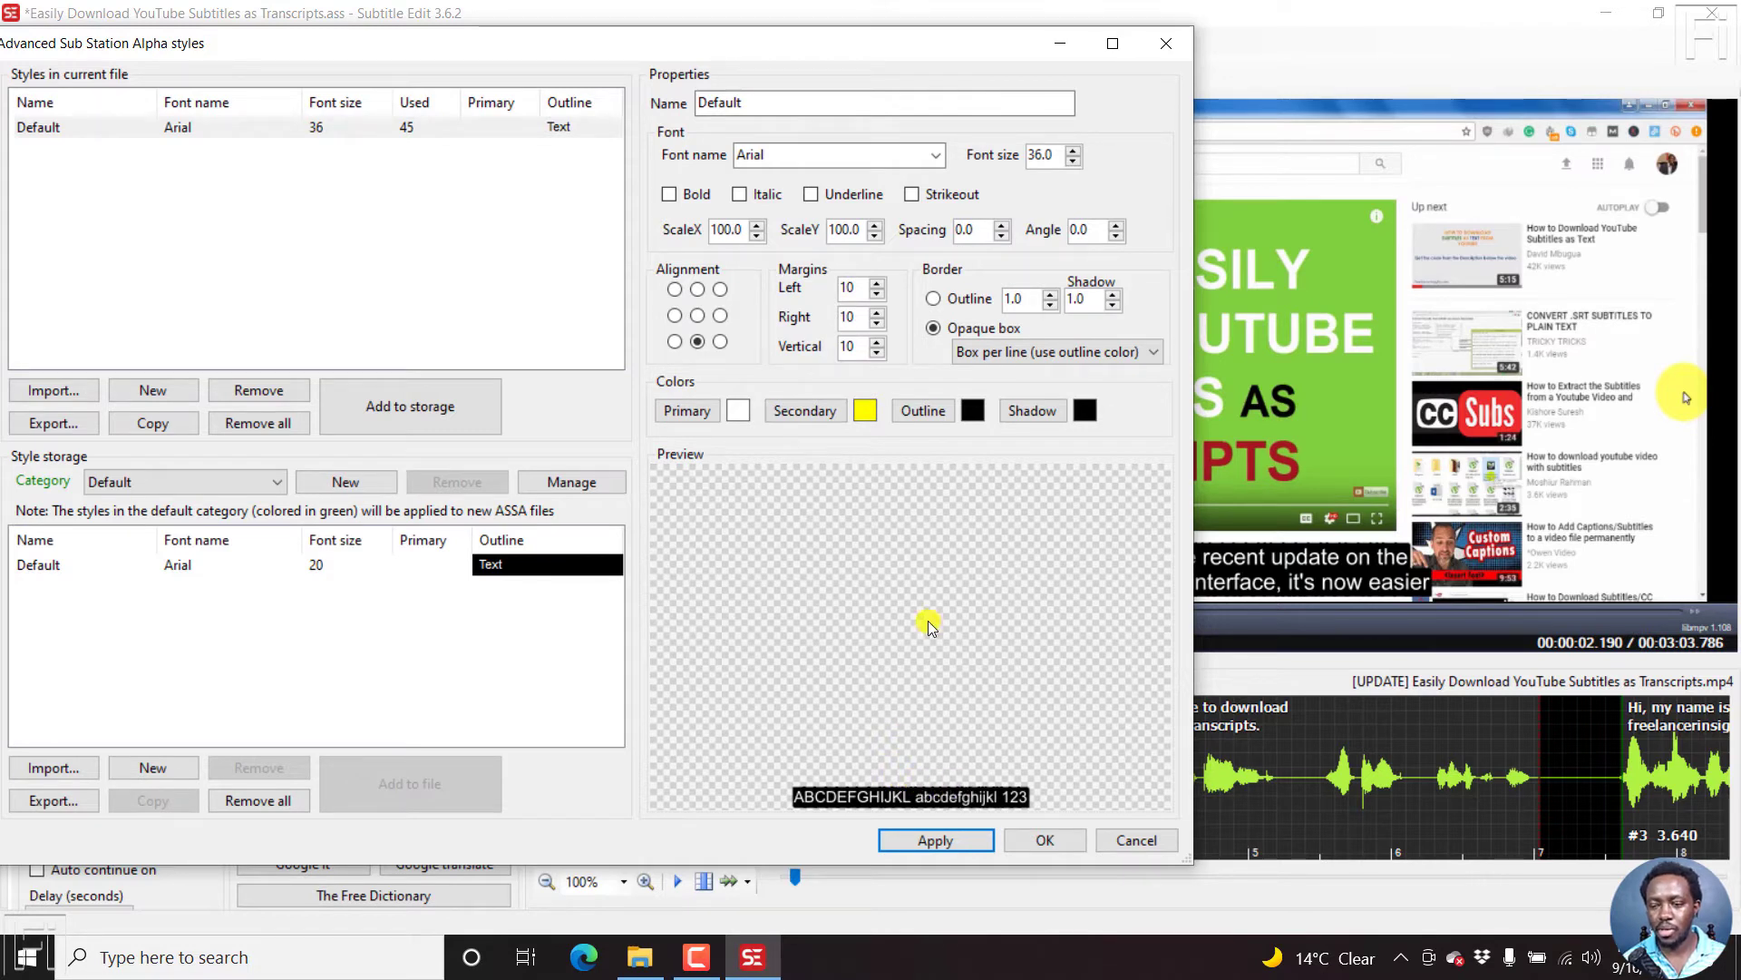
- Make the Default outline colour black at alpha 128, apply it, and align subtitles middle-centre
{"action": "left_click", "coordinate": [974, 411]}
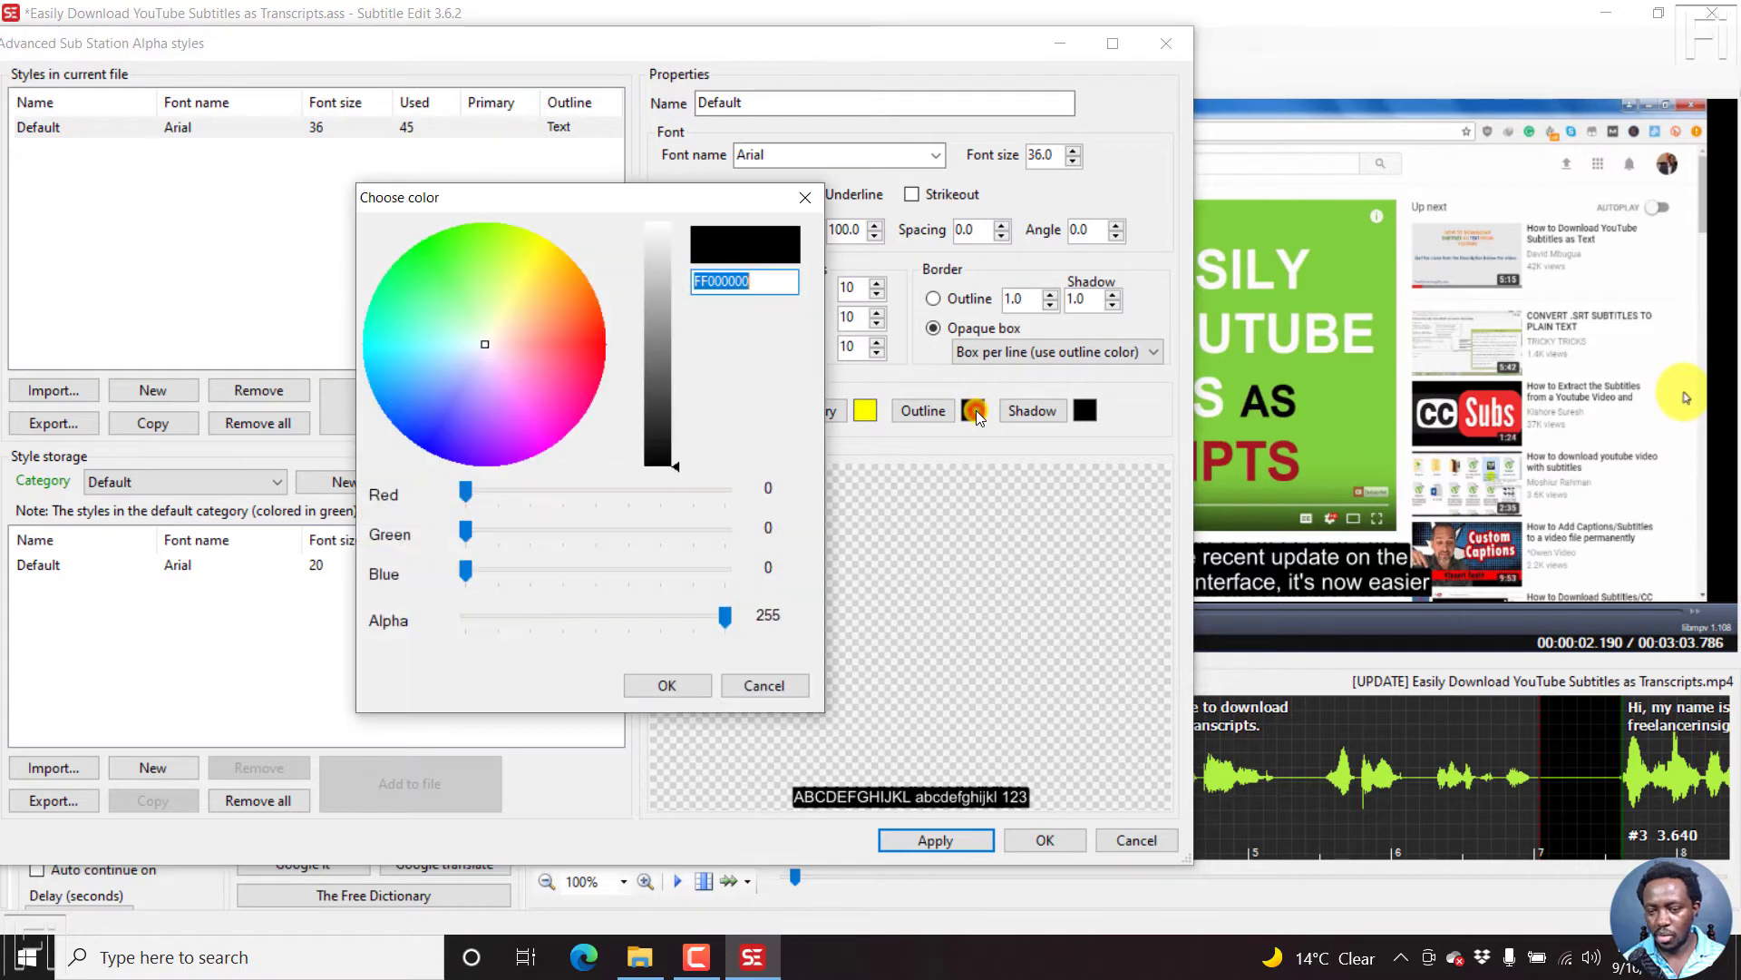
{"action": "left_click", "coordinate": [723, 624]}
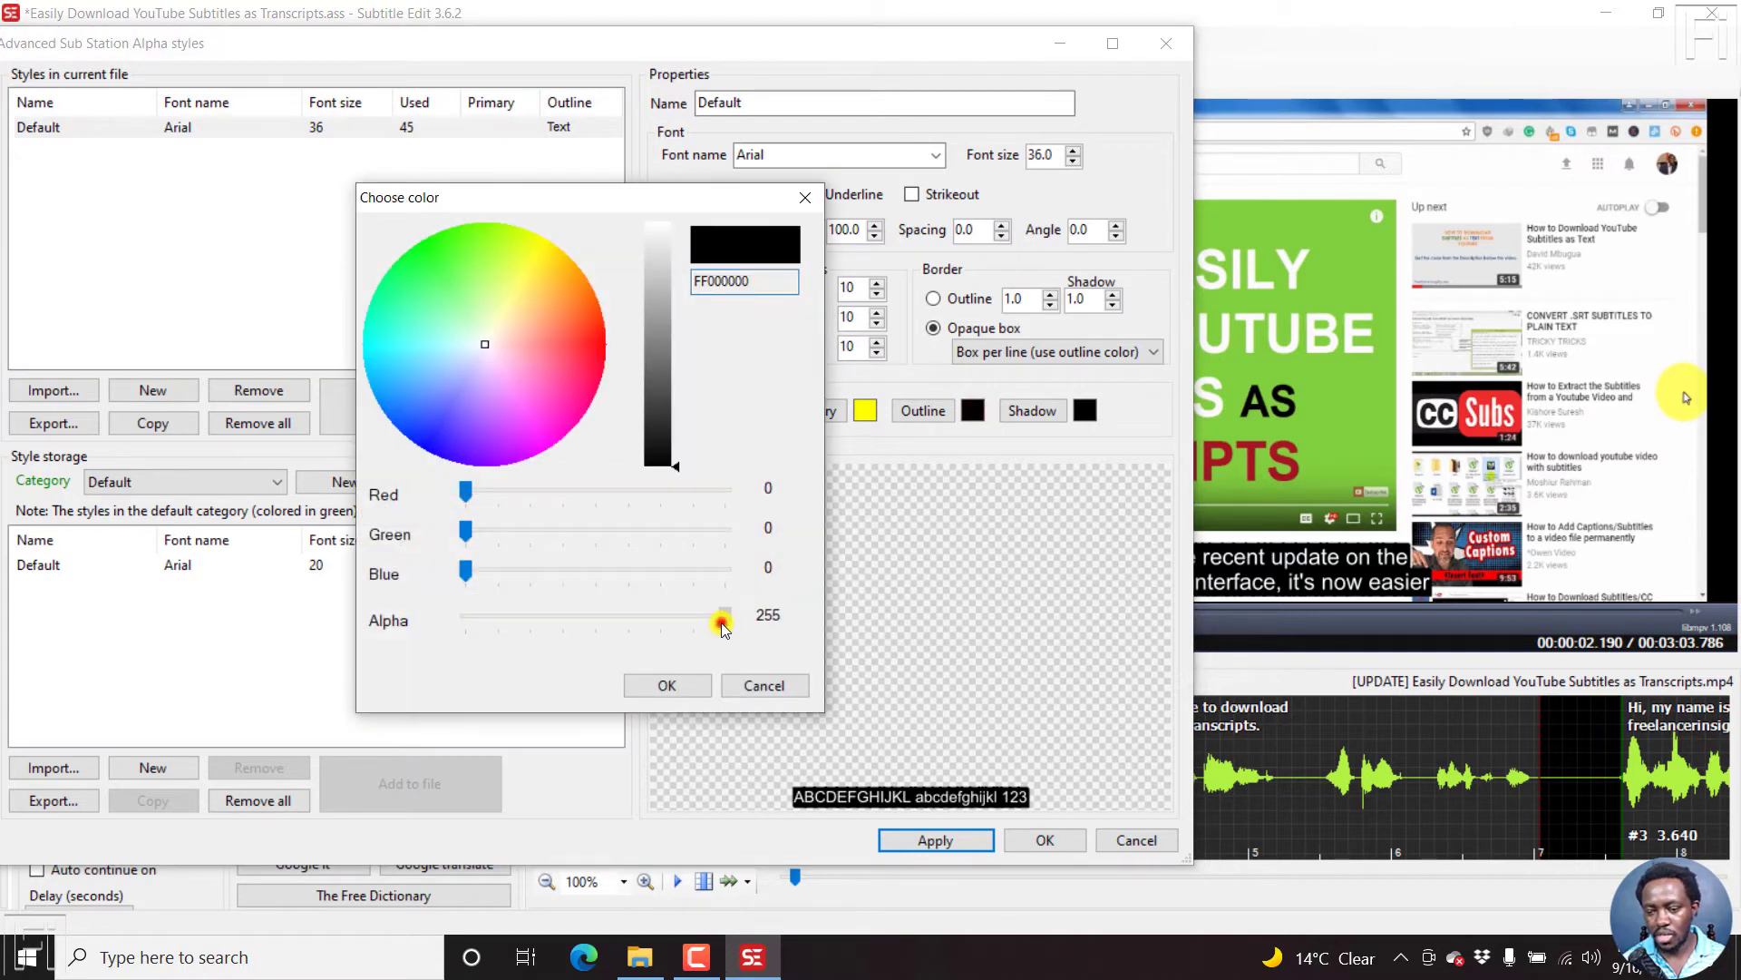
{"action": "left_click_drag", "start_coordinate": [723, 625], "coordinate": [594, 640]}
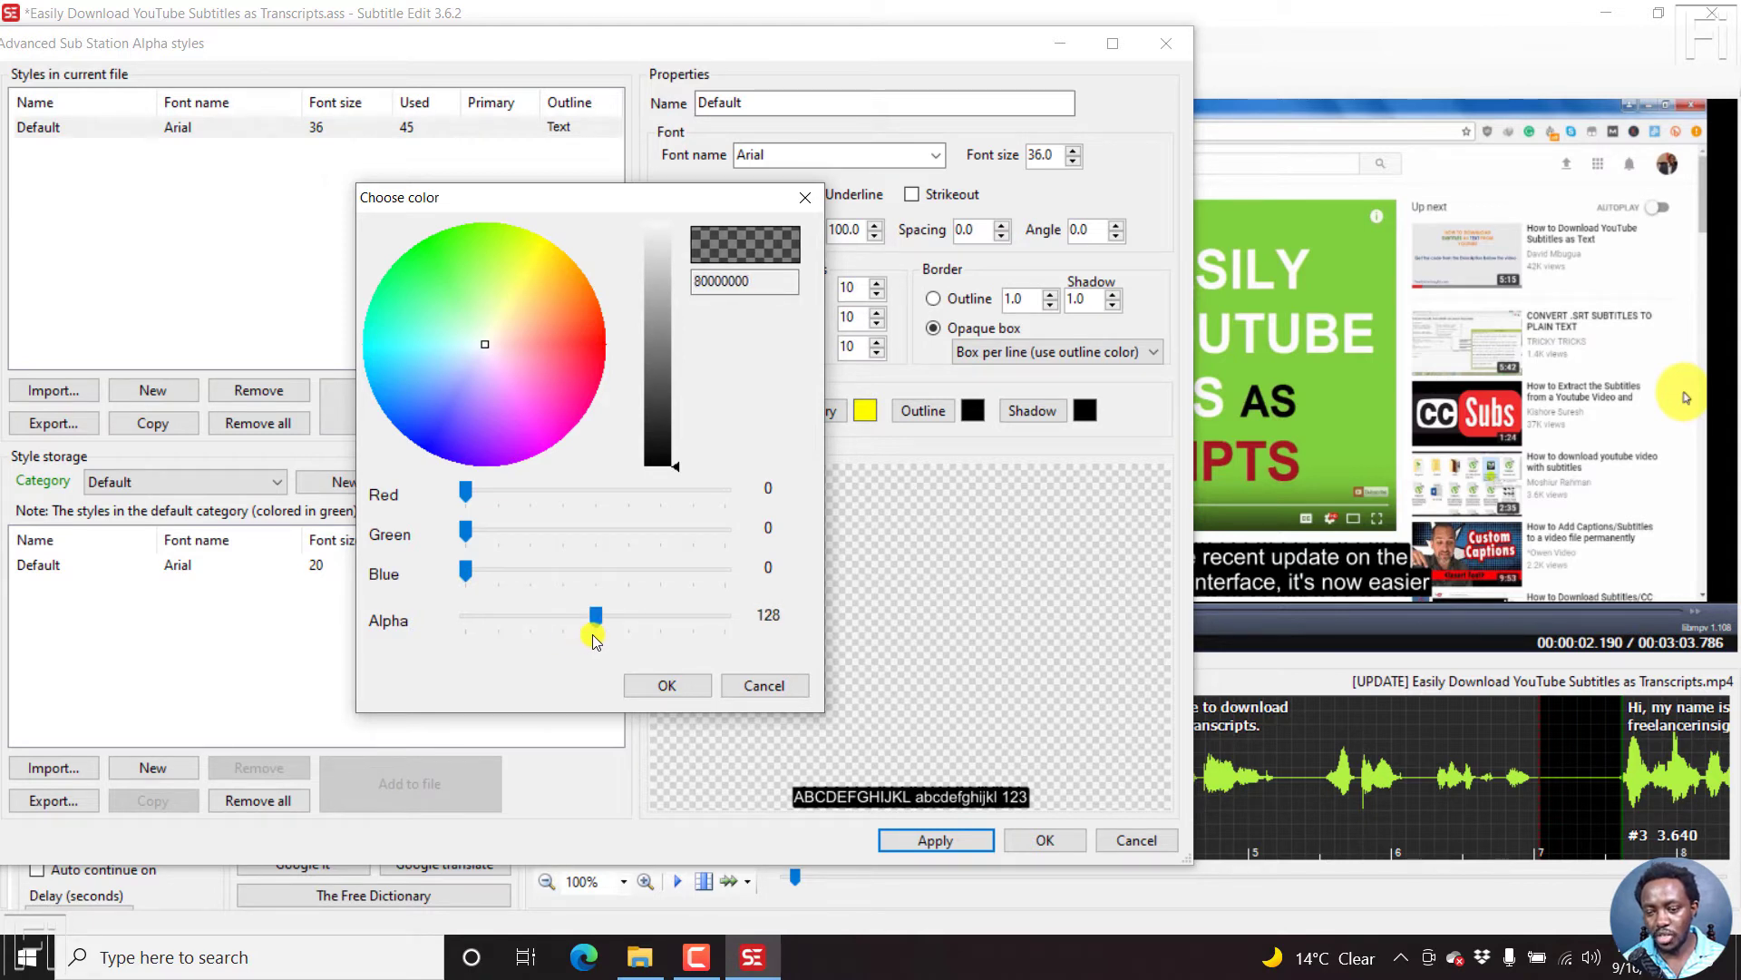
{"action": "left_click", "coordinate": [652, 687]}
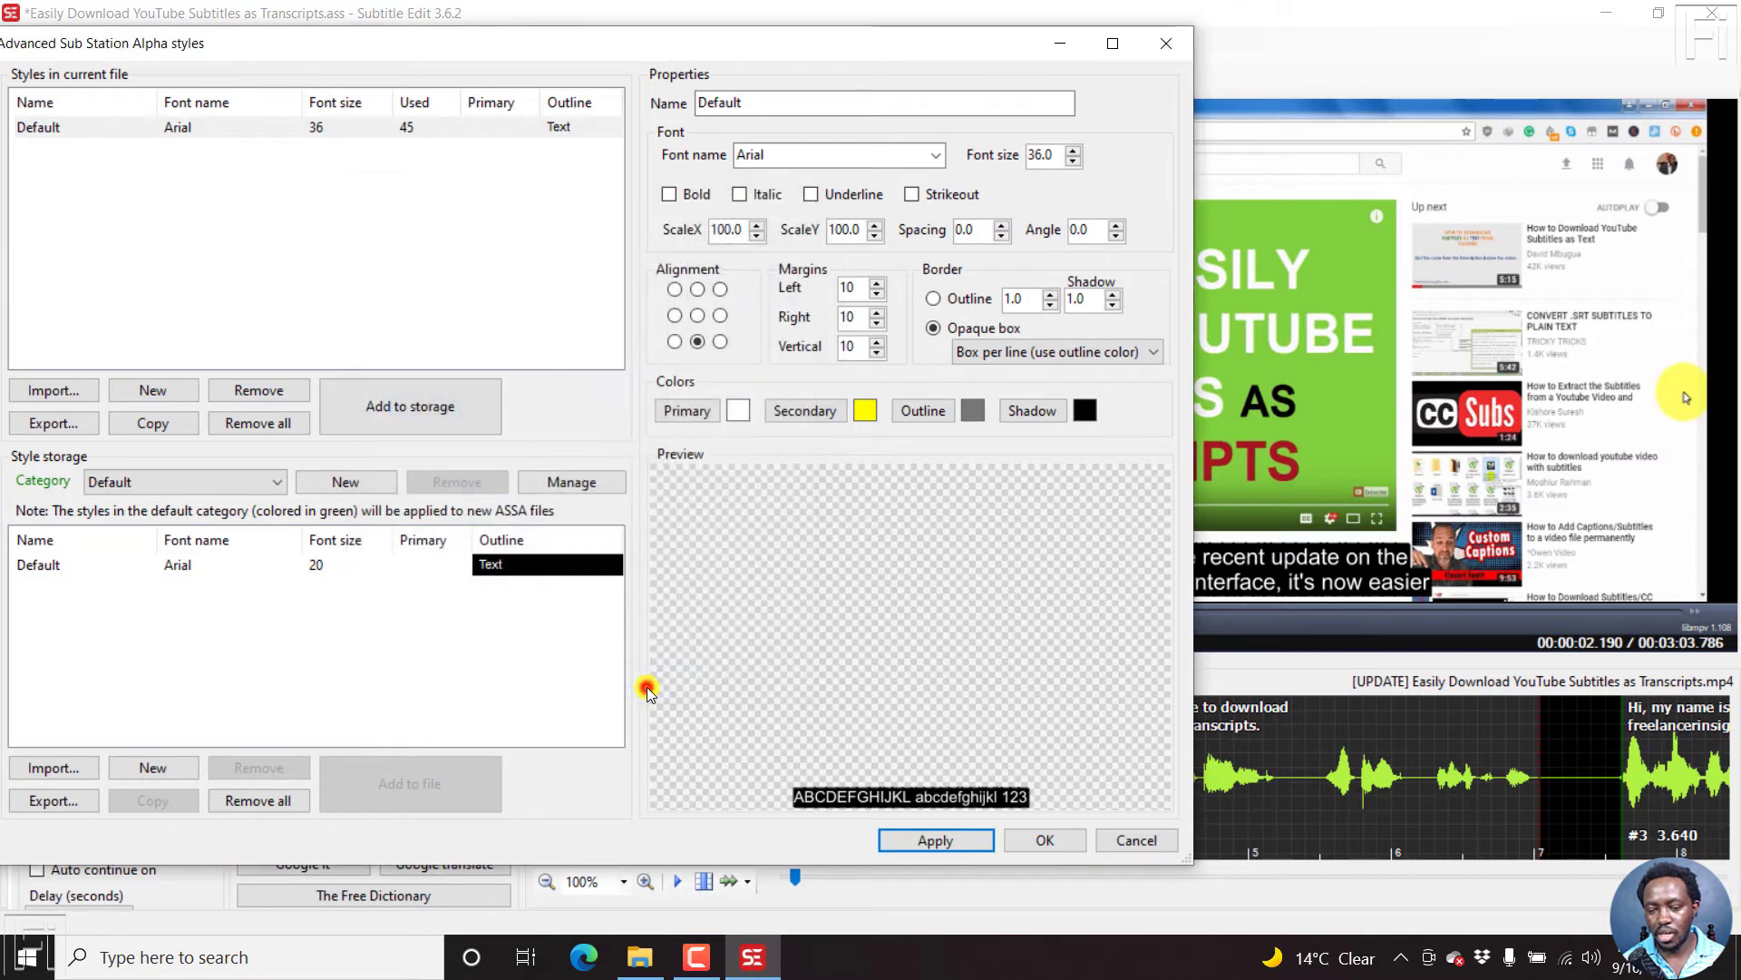
{"action": "left_click", "coordinate": [918, 840]}
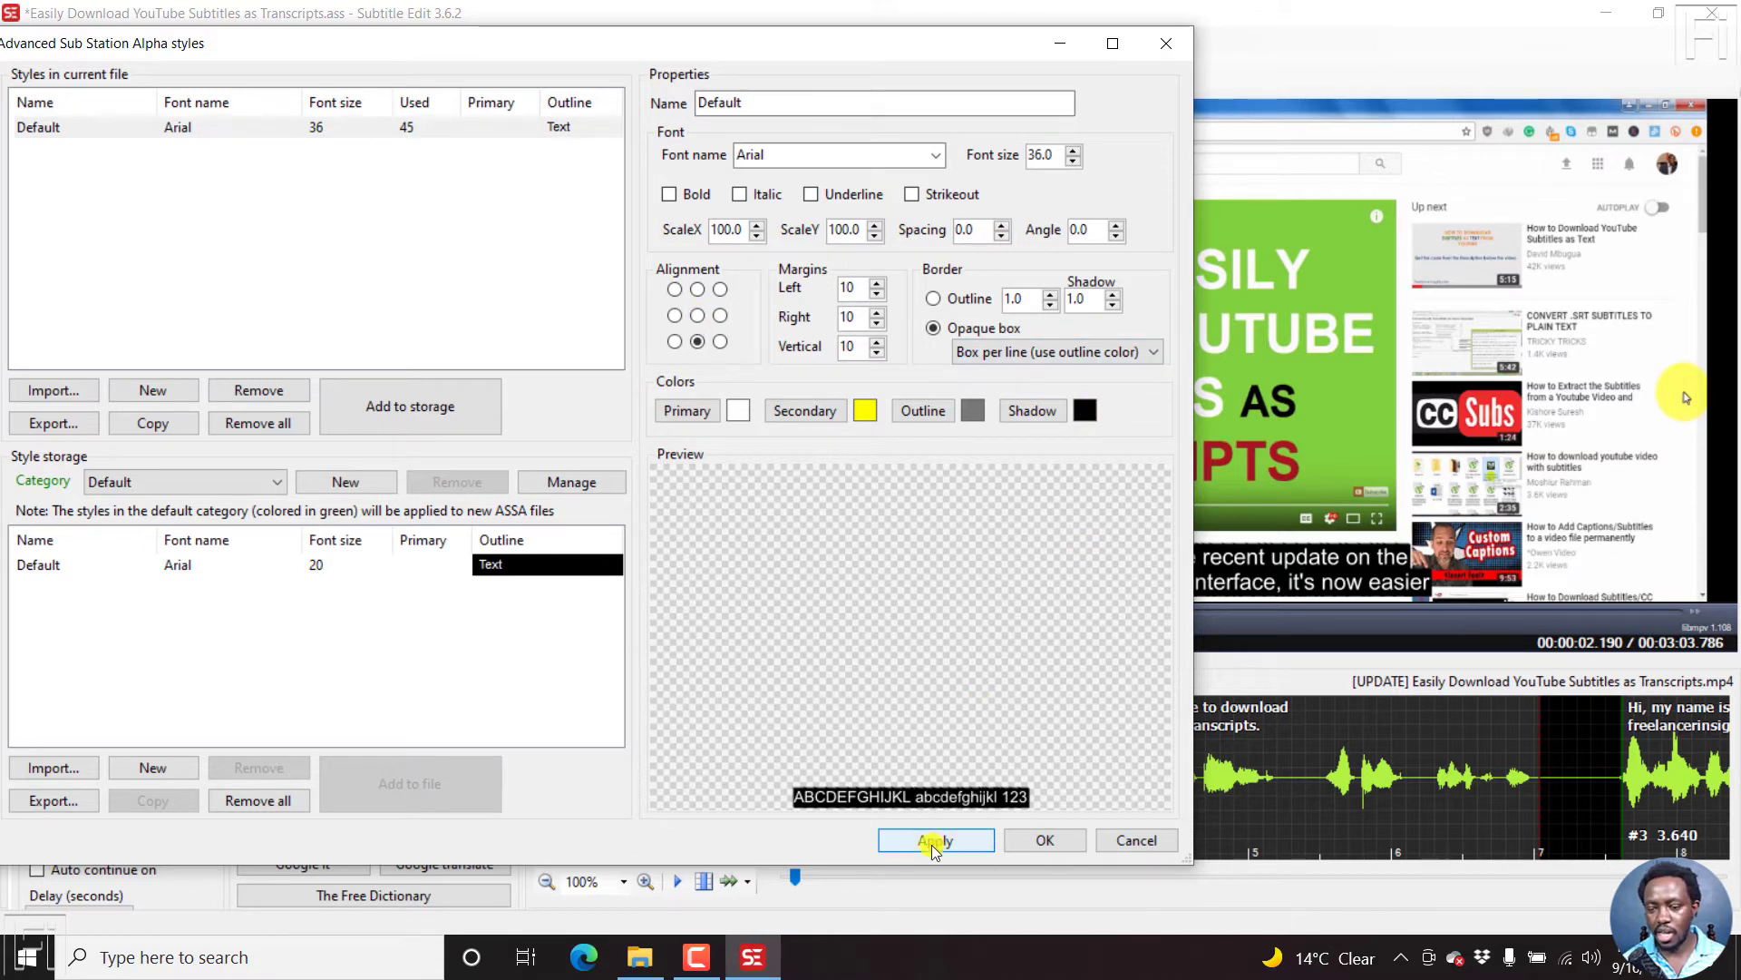
{"action": "left_click", "coordinate": [696, 315]}
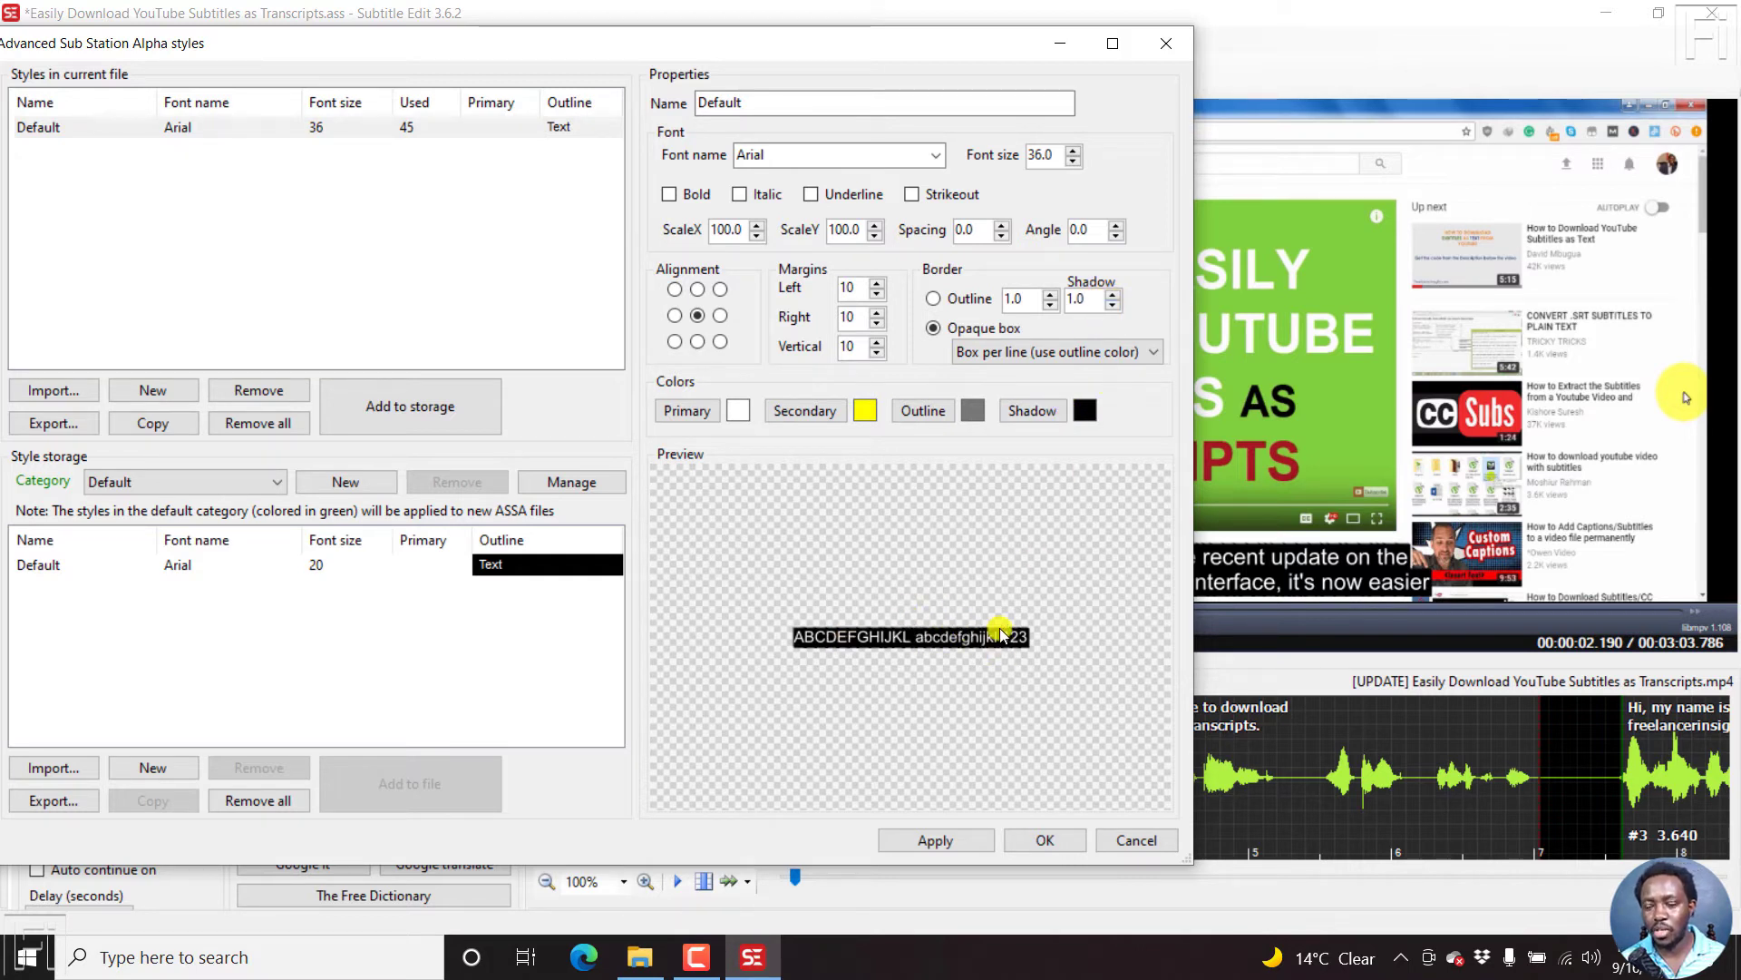
- Set the Default style's shadow to 0 and apply it
{"action": "left_click", "coordinate": [1112, 294]}
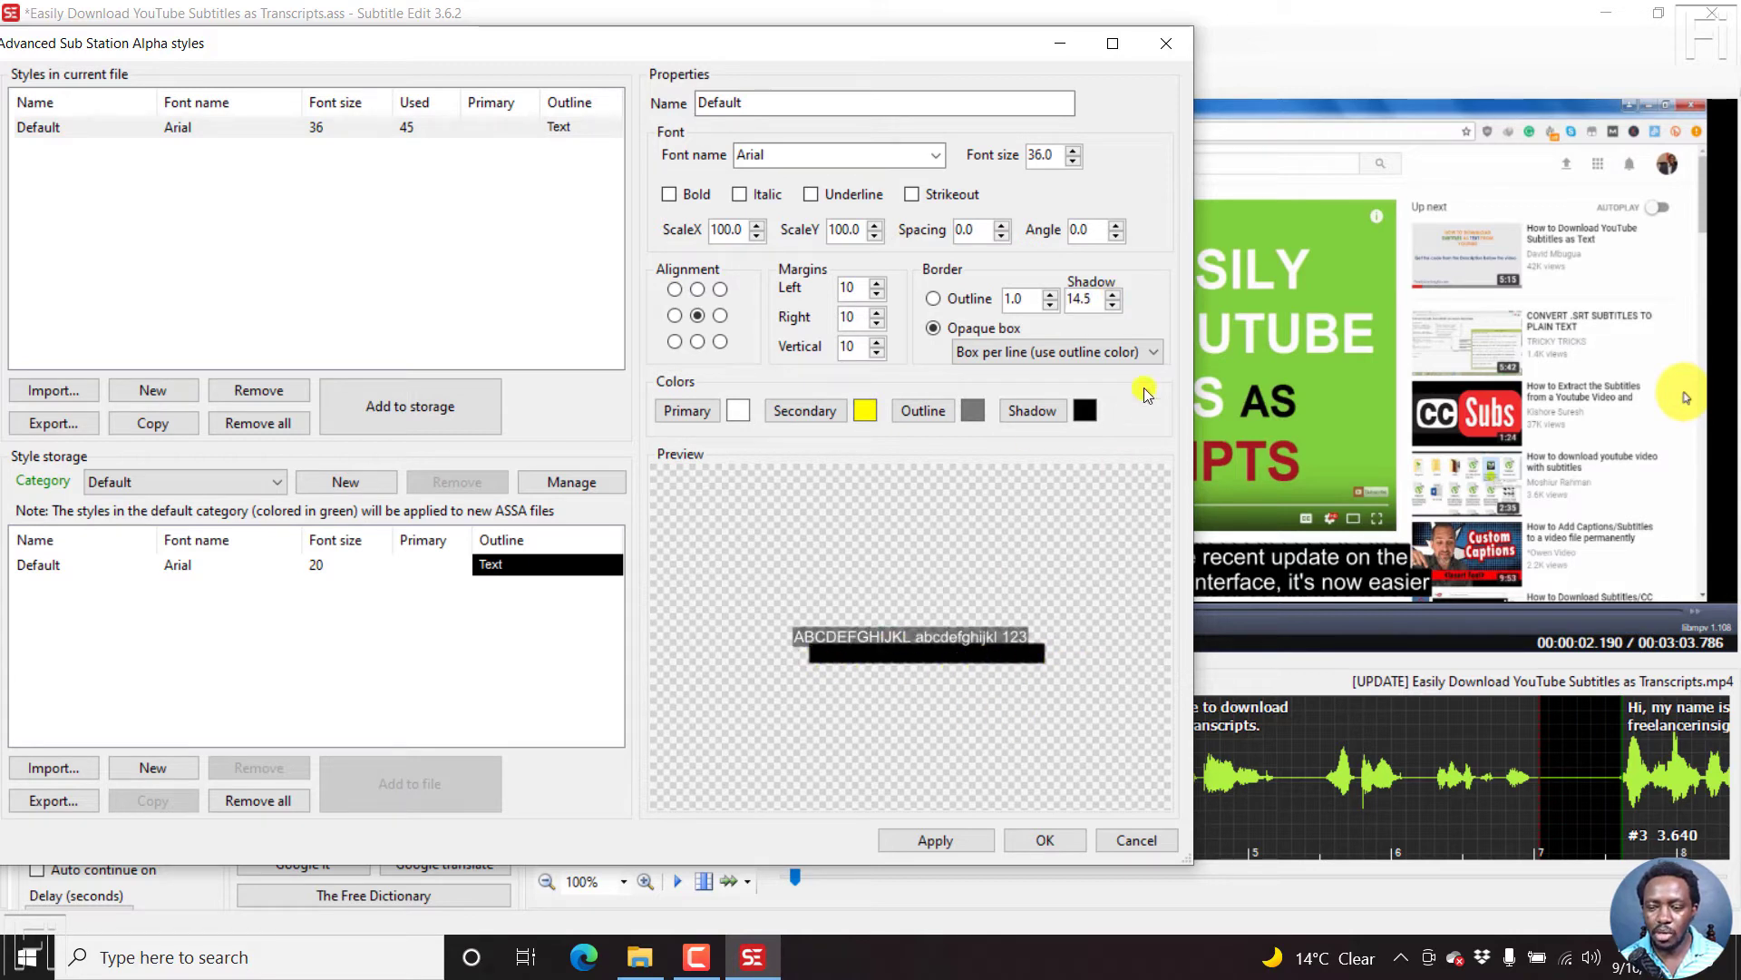
{"action": "double_click", "coordinate": [1099, 299]}
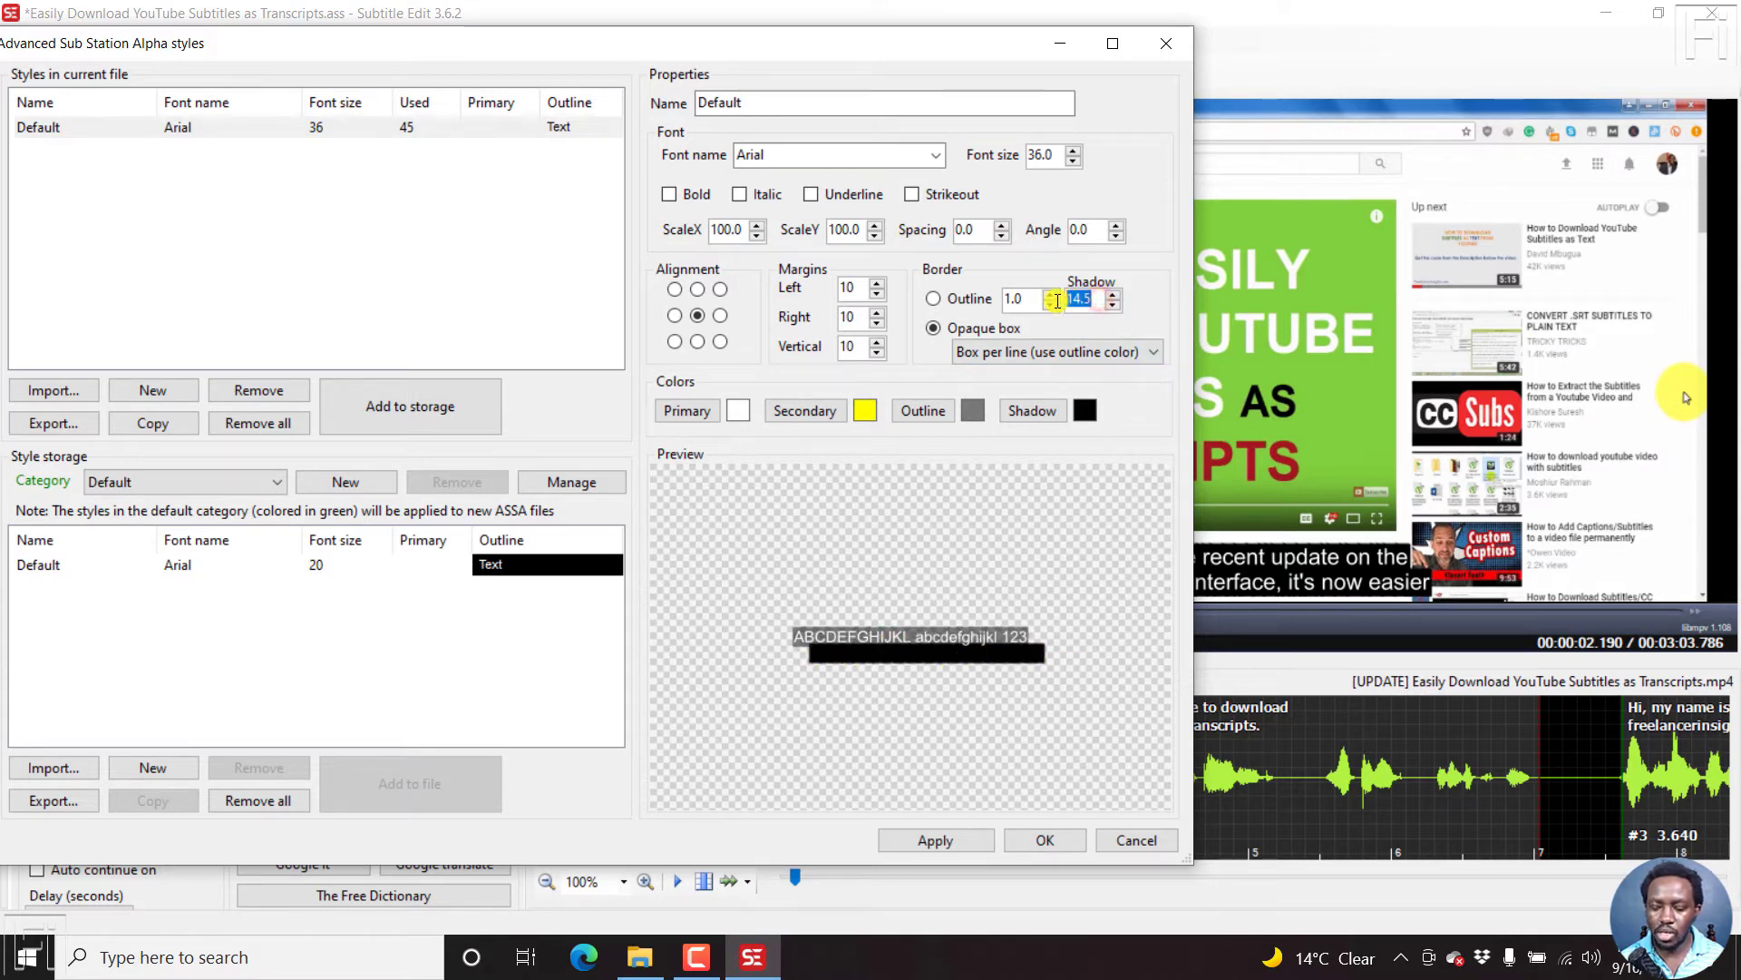
{"action": "type", "text": "0"}
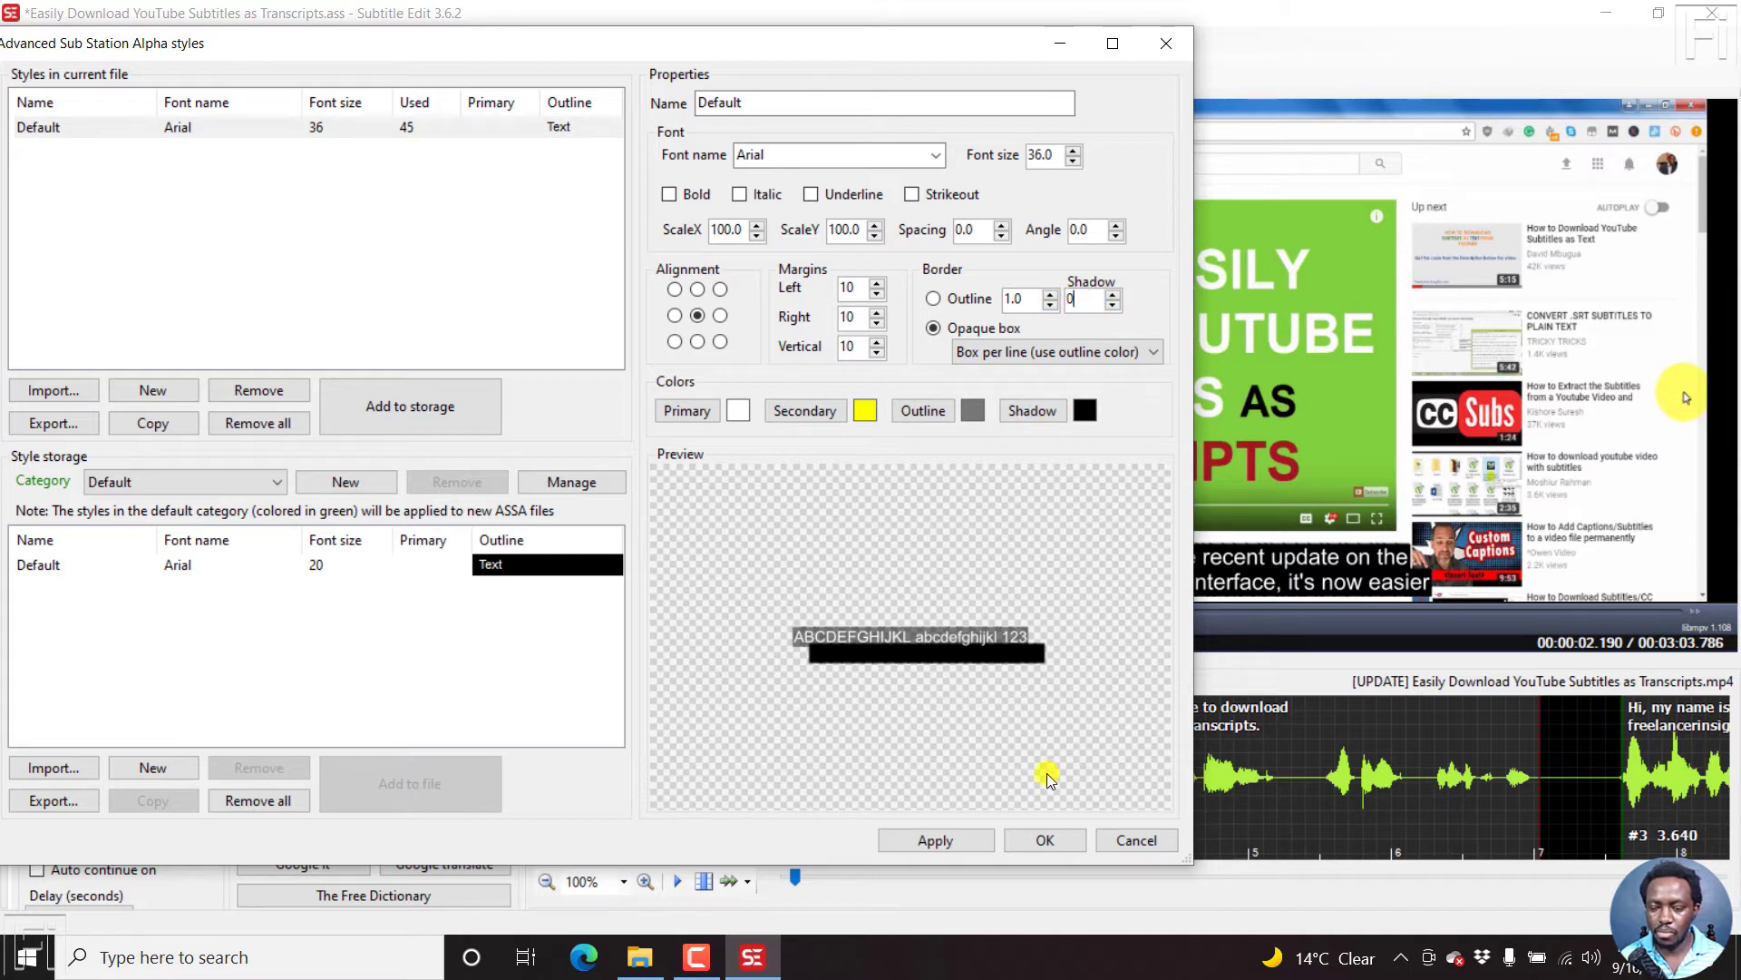
{"action": "left_click", "coordinate": [912, 841]}
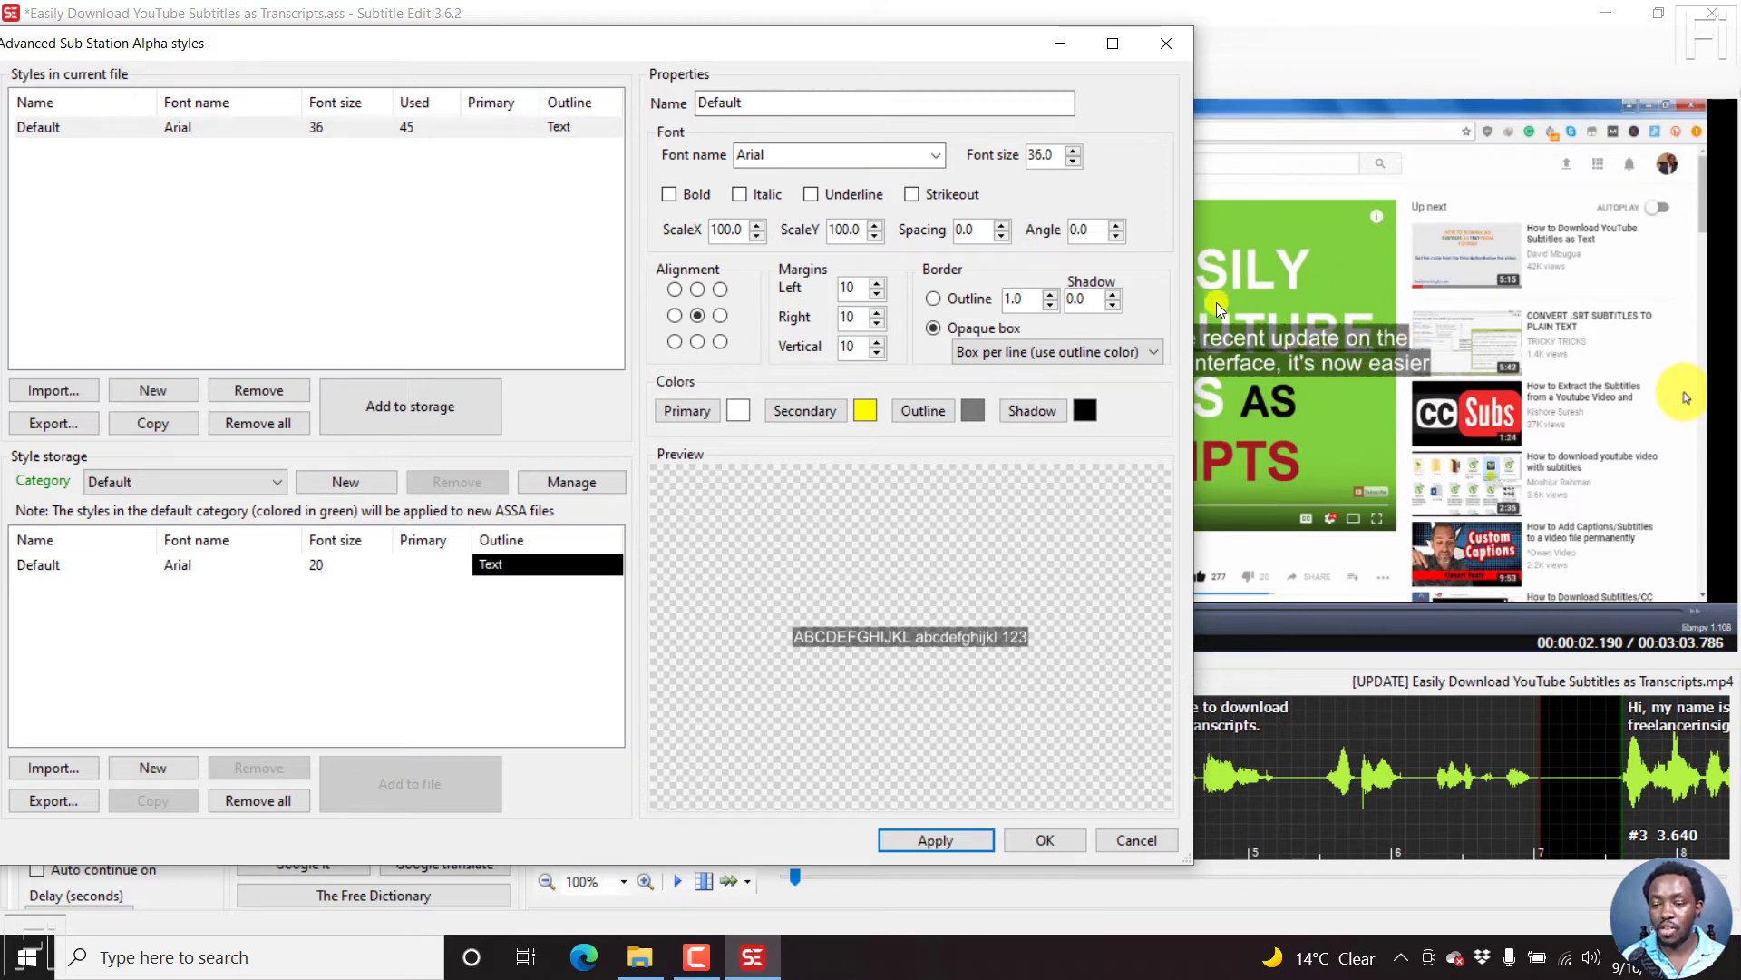
- Set bottom-centre alignment, apply it, and close the styles dialog with OK
{"action": "left_click", "coordinate": [697, 342]}
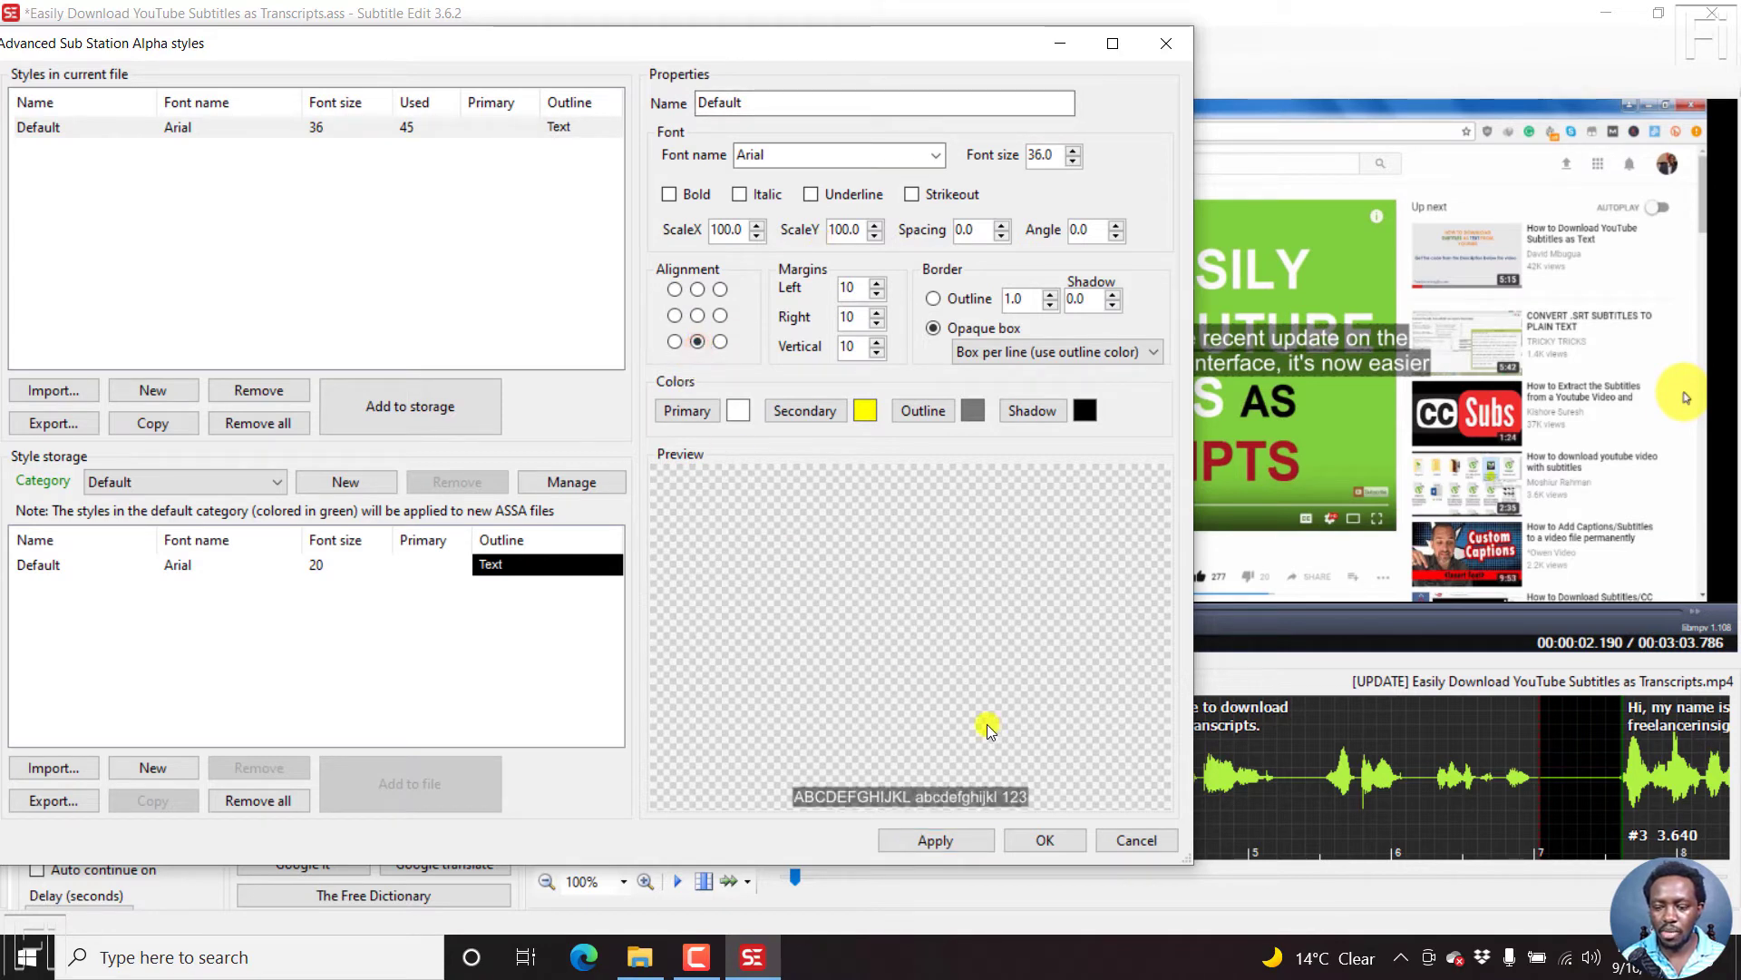
{"action": "left_click", "coordinate": [933, 839]}
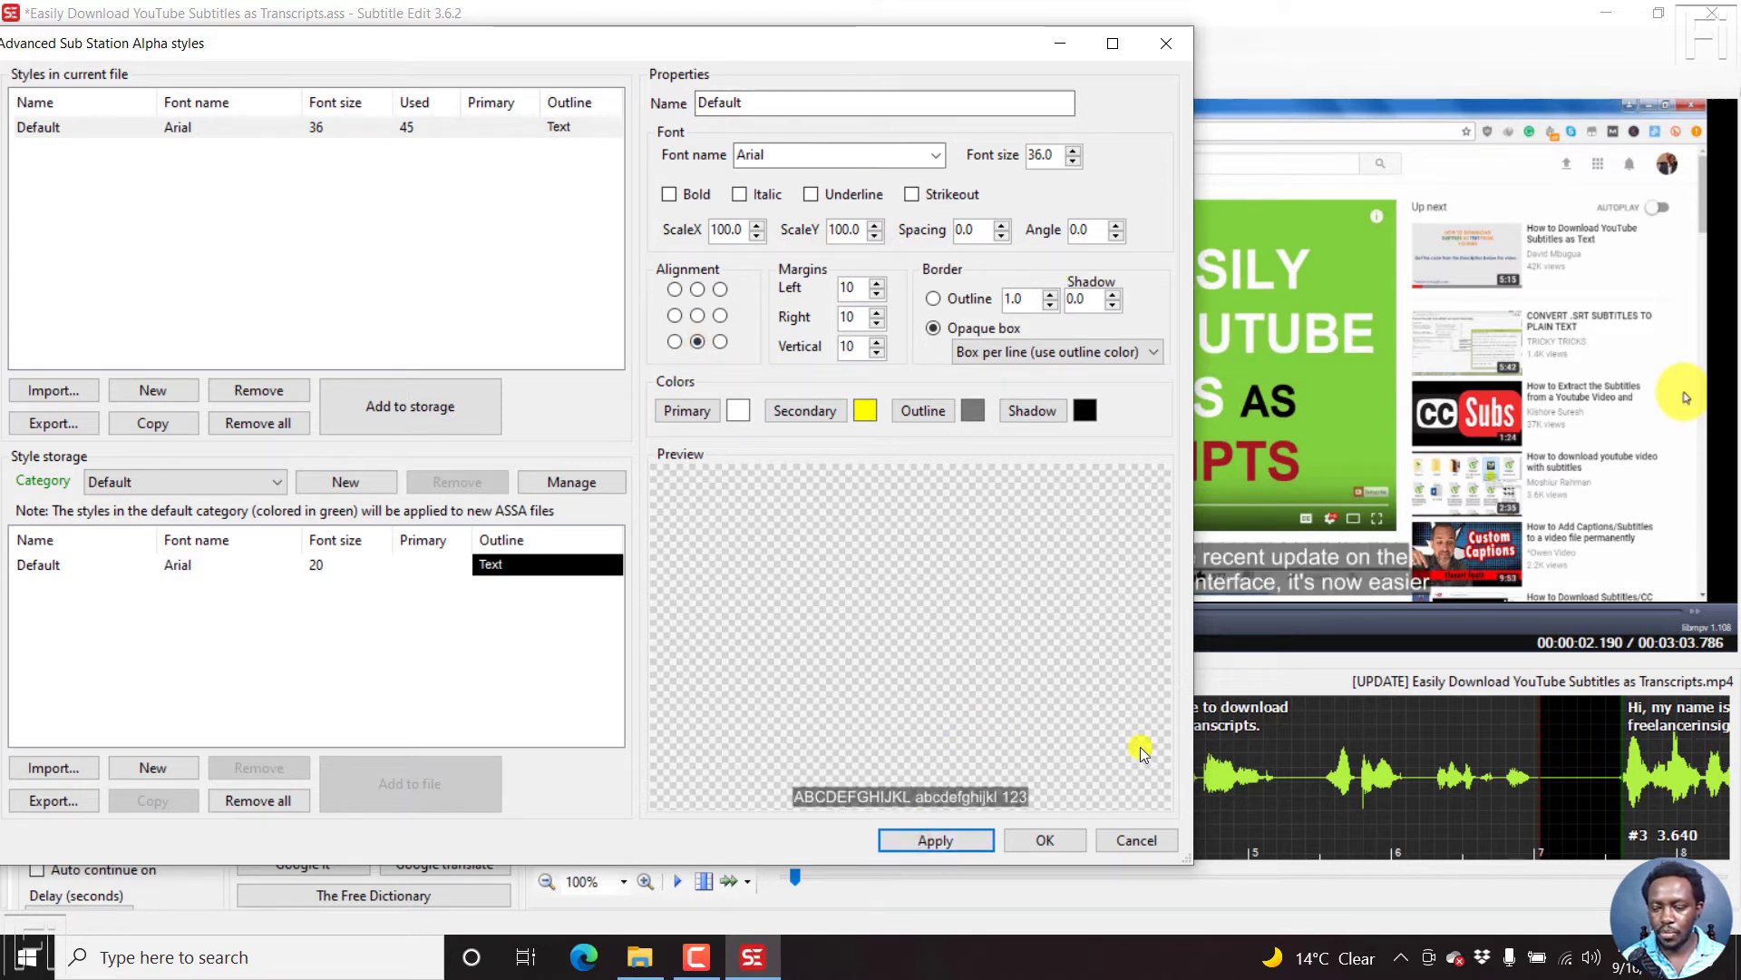
{"action": "left_click", "coordinate": [1040, 840]}
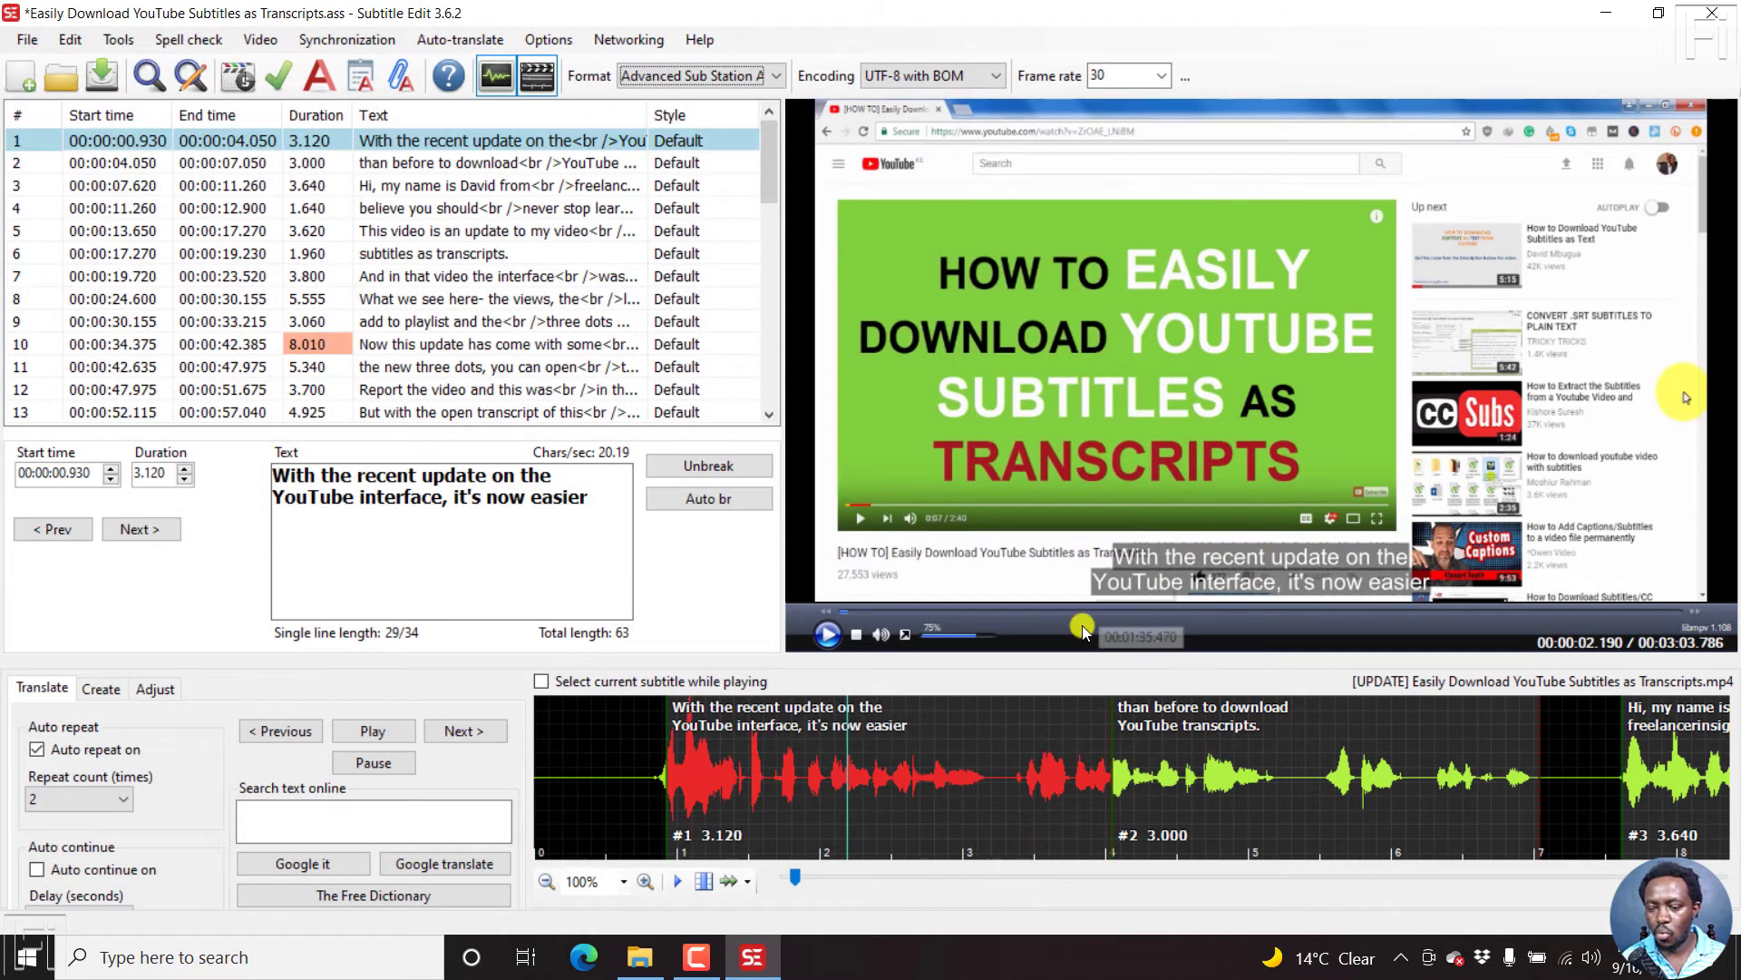
- Jump the video to 00:05.167 to show the second subtitle on its semi-transparent box
{"action": "left_click", "coordinate": [1274, 719]}
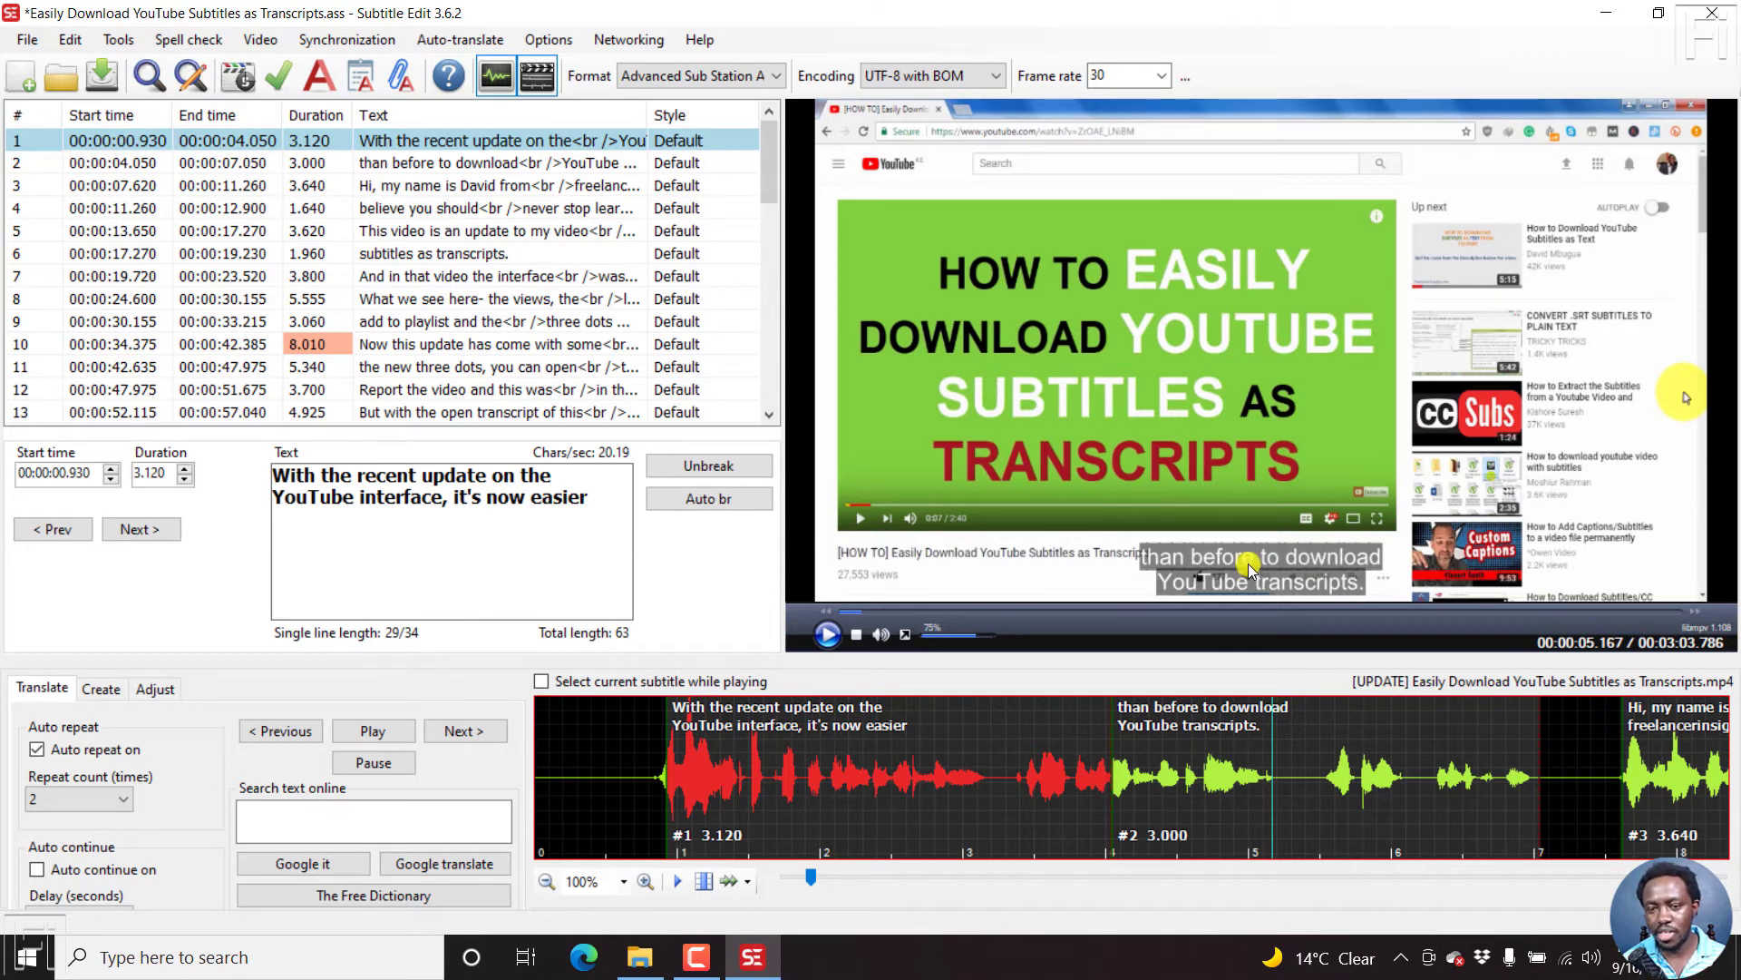
- Reopen the styles dialog, move it aside, and set Opaque box to 'One box (use shadow color)'
{"action": "left_click", "coordinate": [308, 79]}
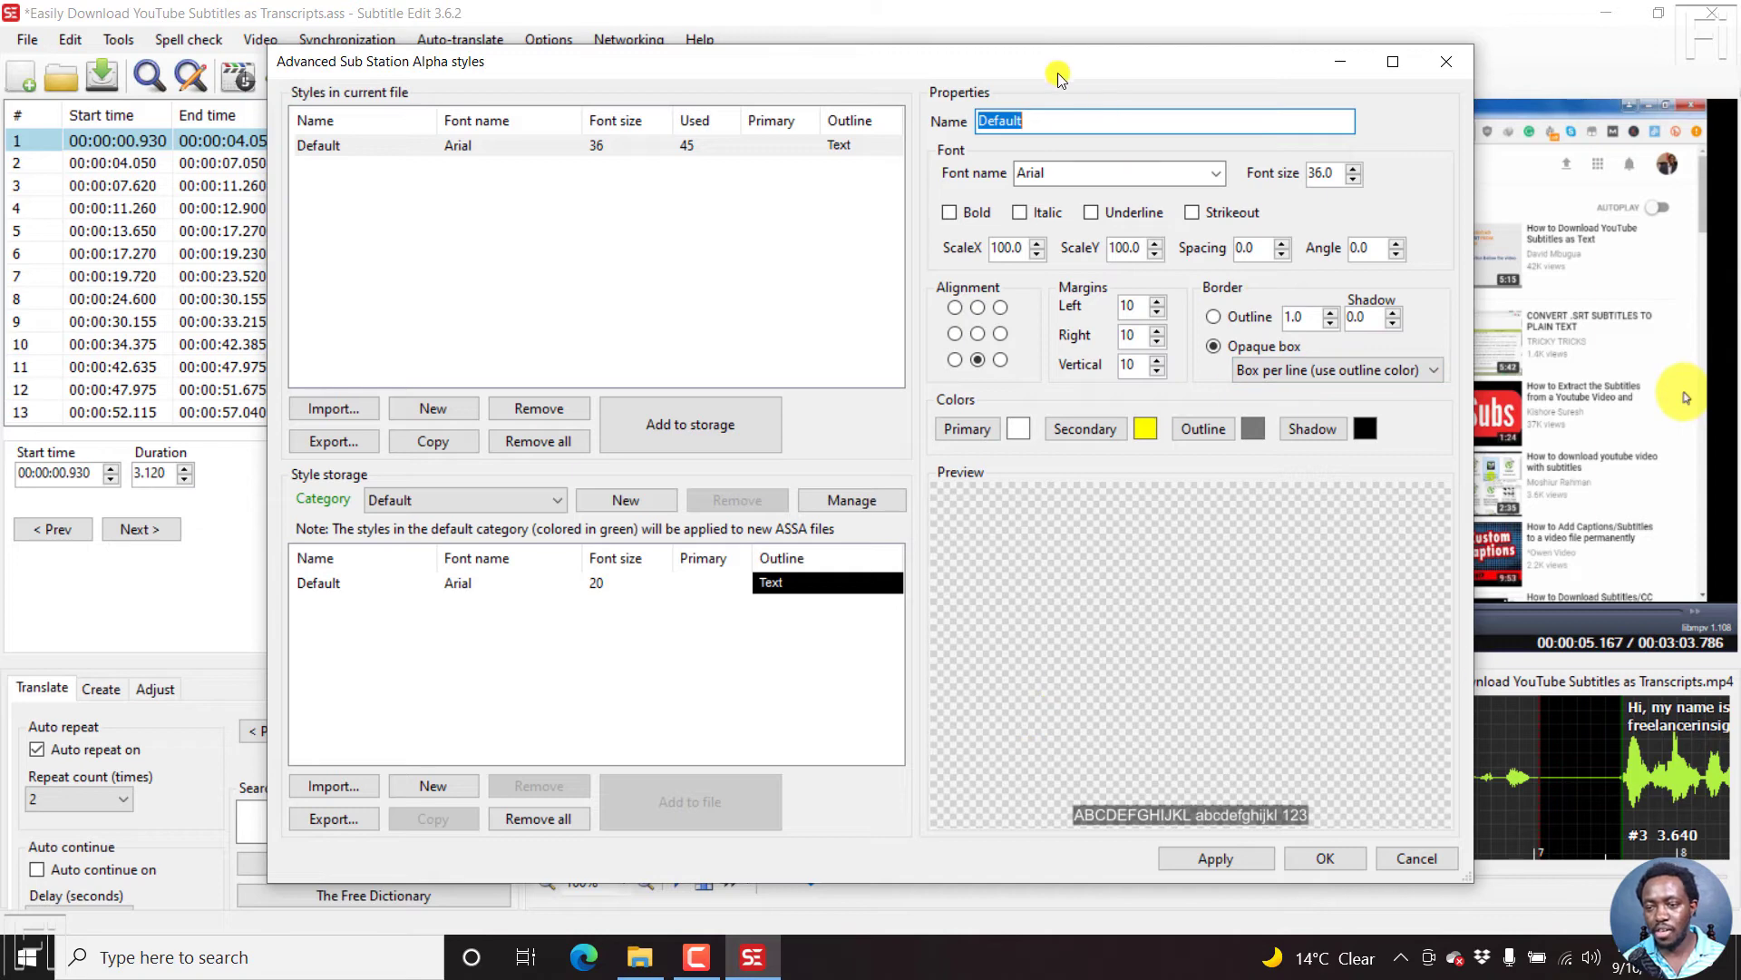
{"action": "left_click_drag", "start_coordinate": [1051, 60], "coordinate": [698, 79]}
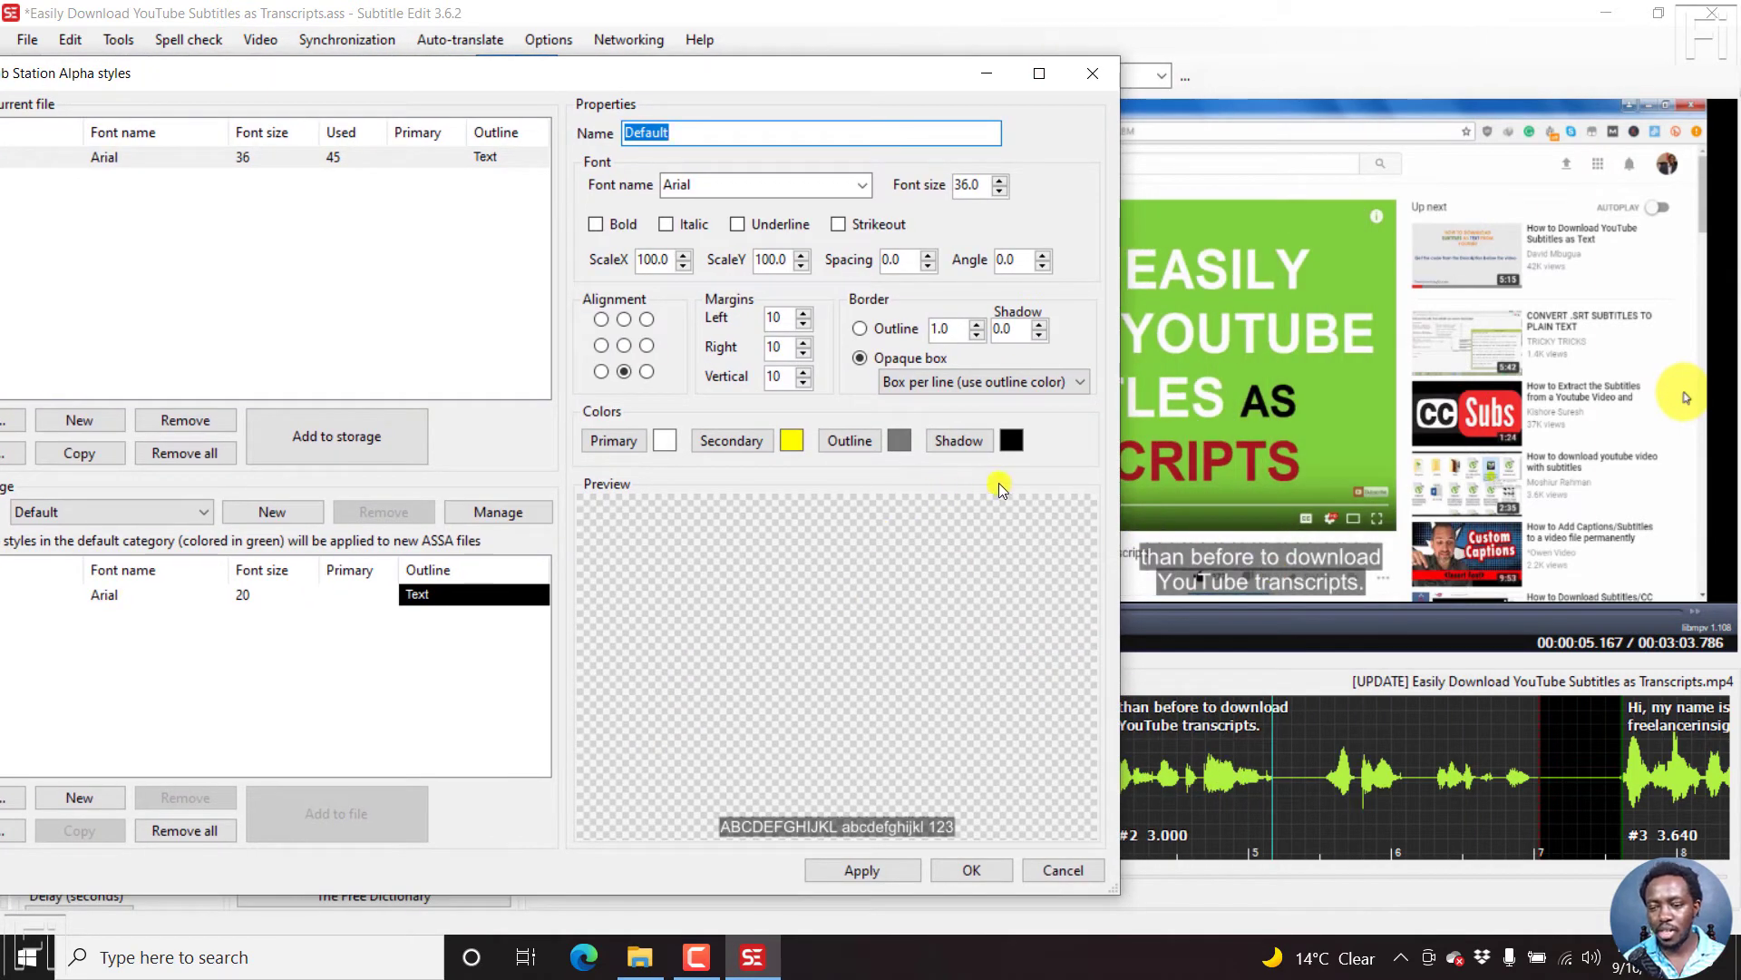
{"action": "left_click", "coordinate": [1082, 381]}
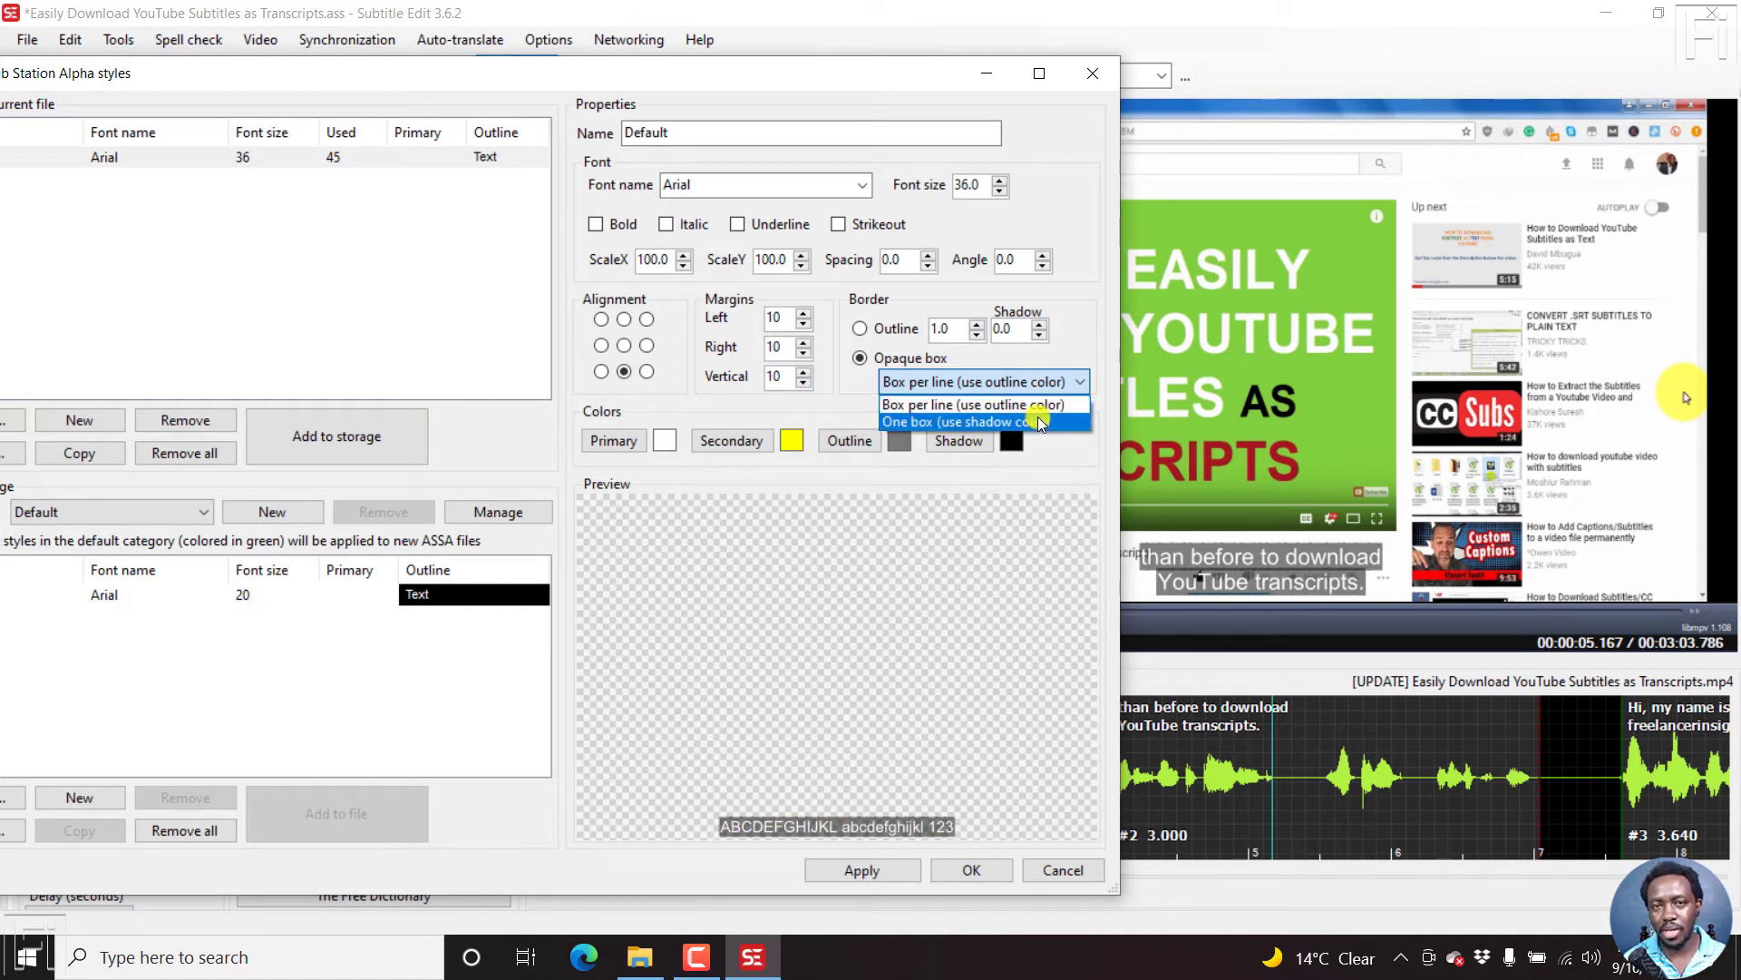
{"action": "left_click", "coordinate": [921, 422]}
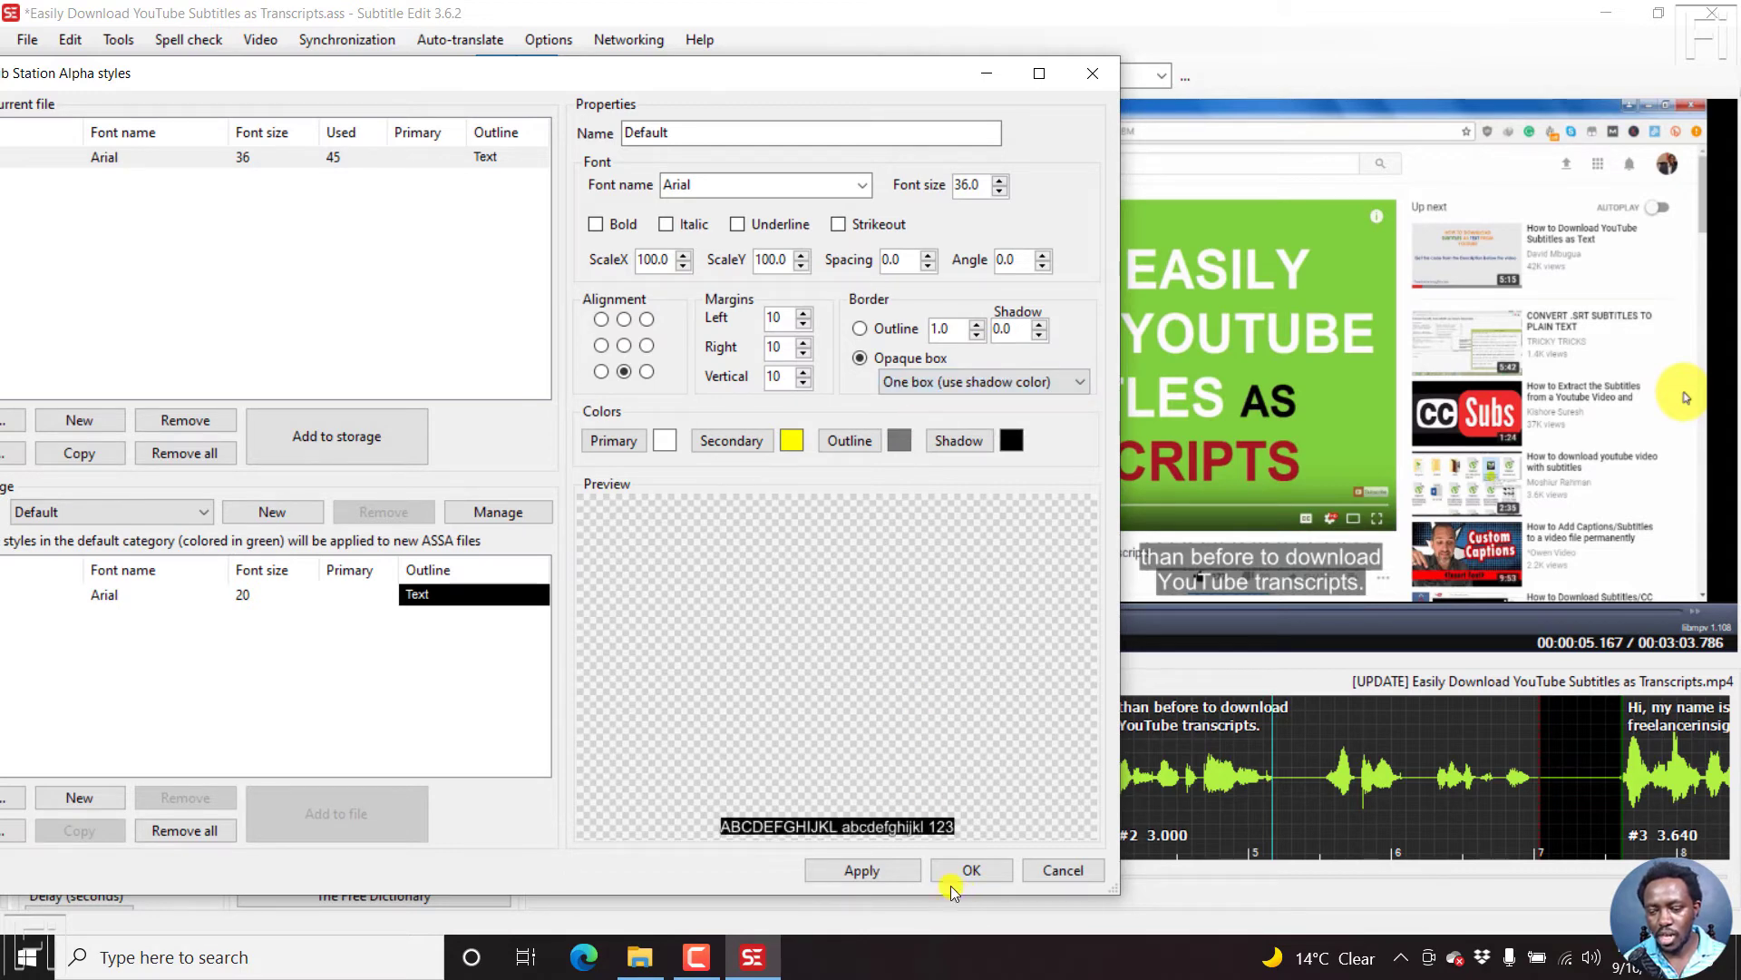
- Apply the one-box setting, set the shadow colour to black at alpha 127, then apply and close
{"action": "left_click", "coordinate": [866, 871]}
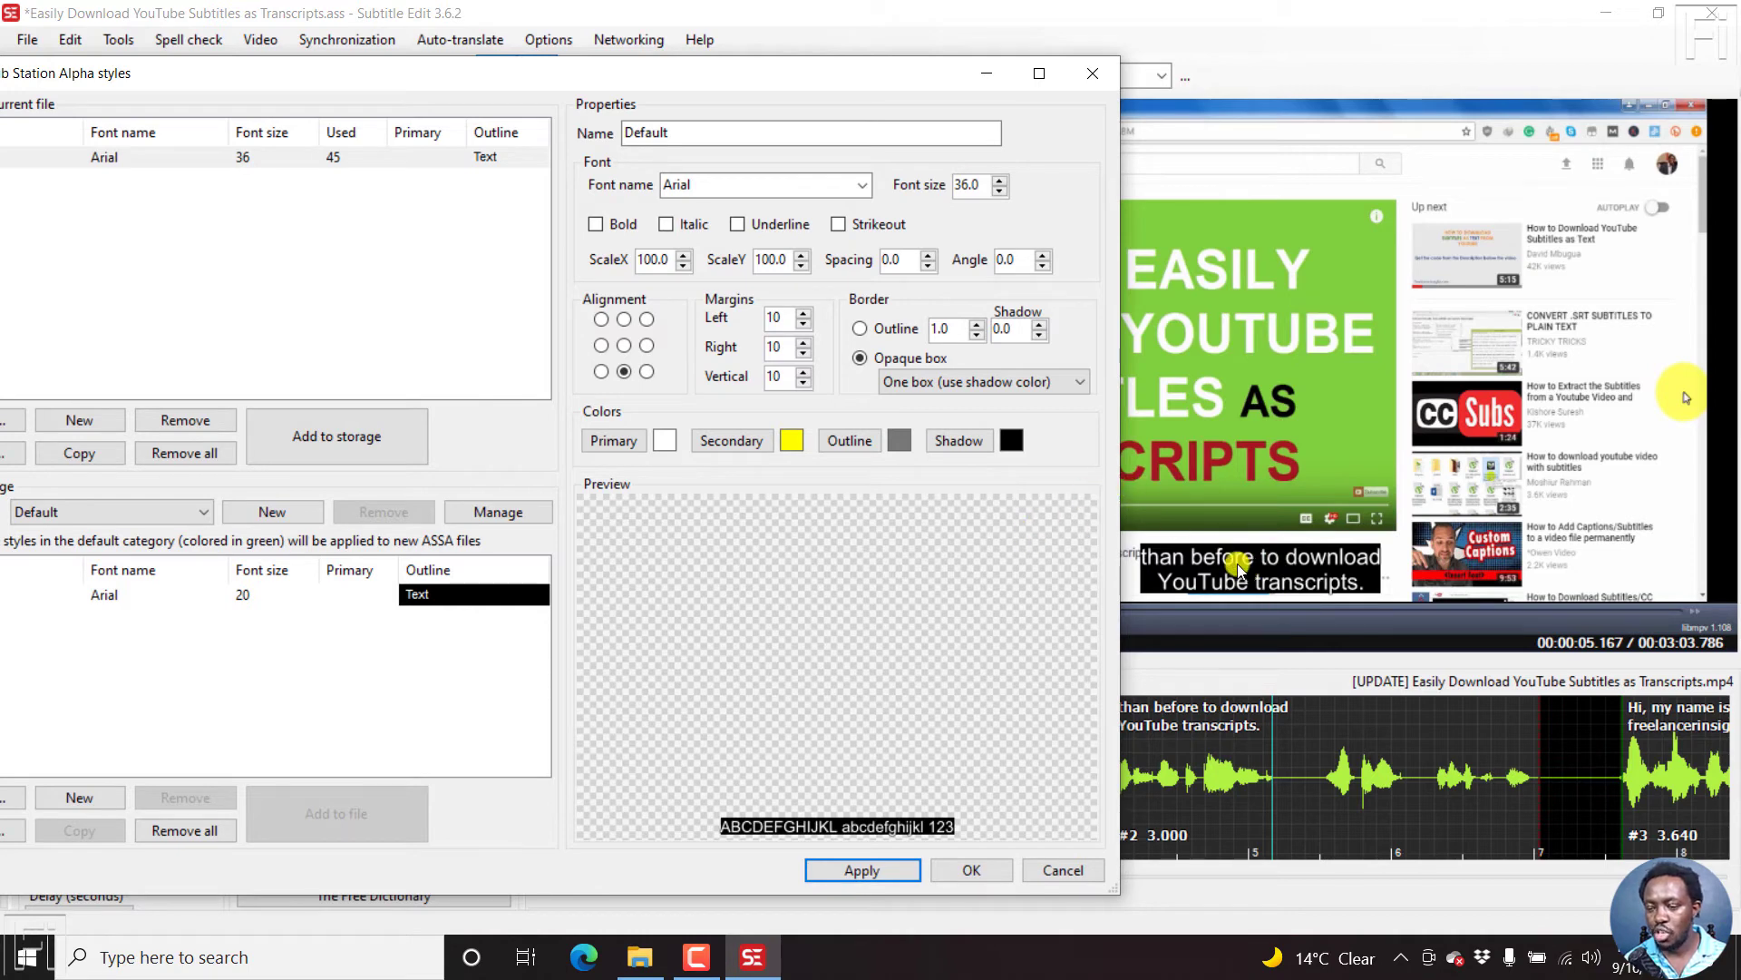
{"action": "left_click", "coordinate": [1011, 440]}
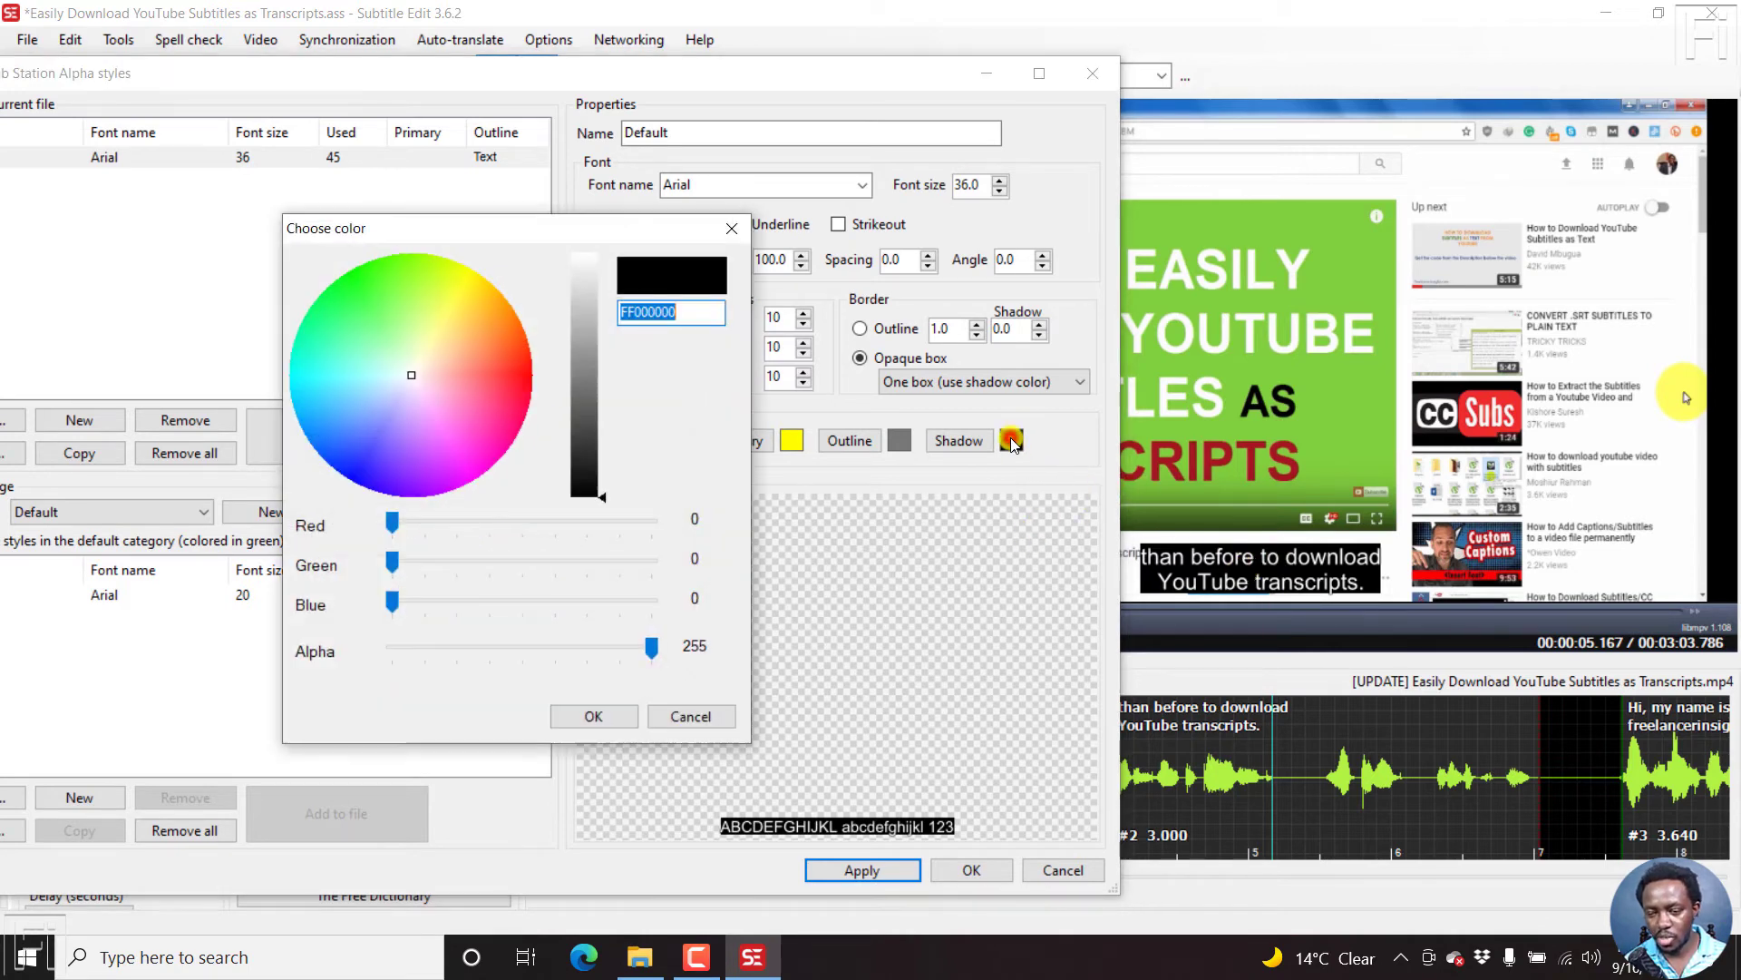
{"action": "left_click", "coordinate": [663, 669]}
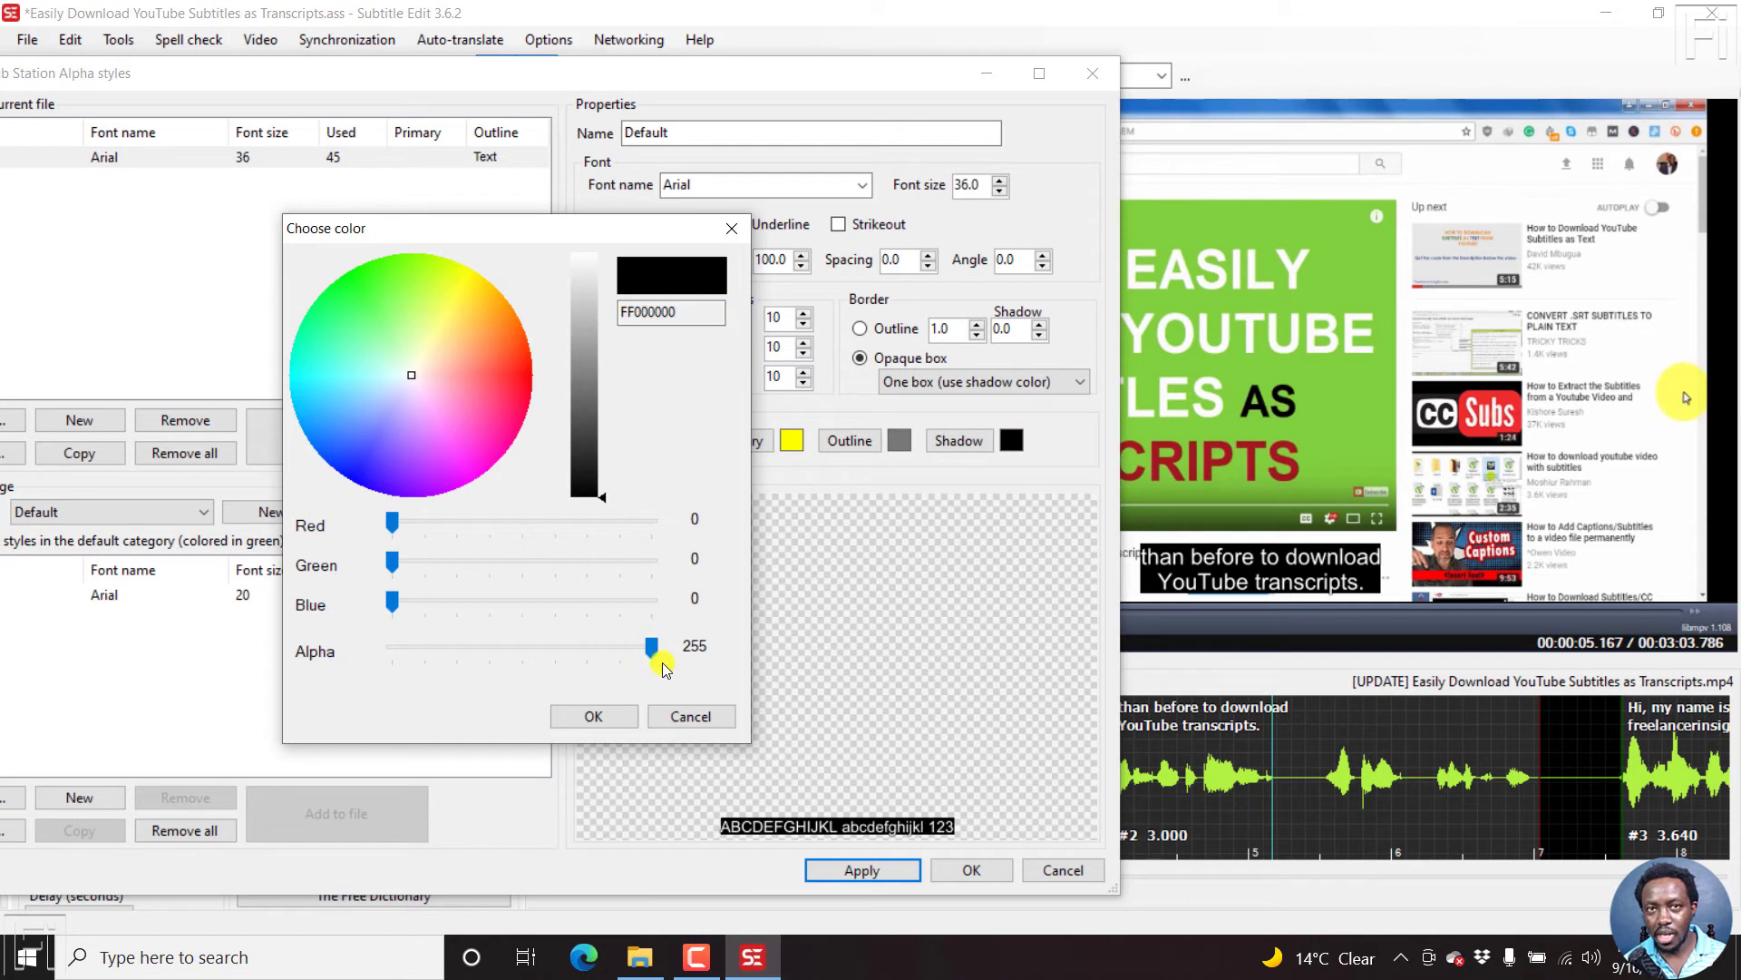
{"action": "left_click_drag", "start_coordinate": [651, 647], "coordinate": [521, 657]}
{"action": "left_click", "coordinate": [593, 717]}
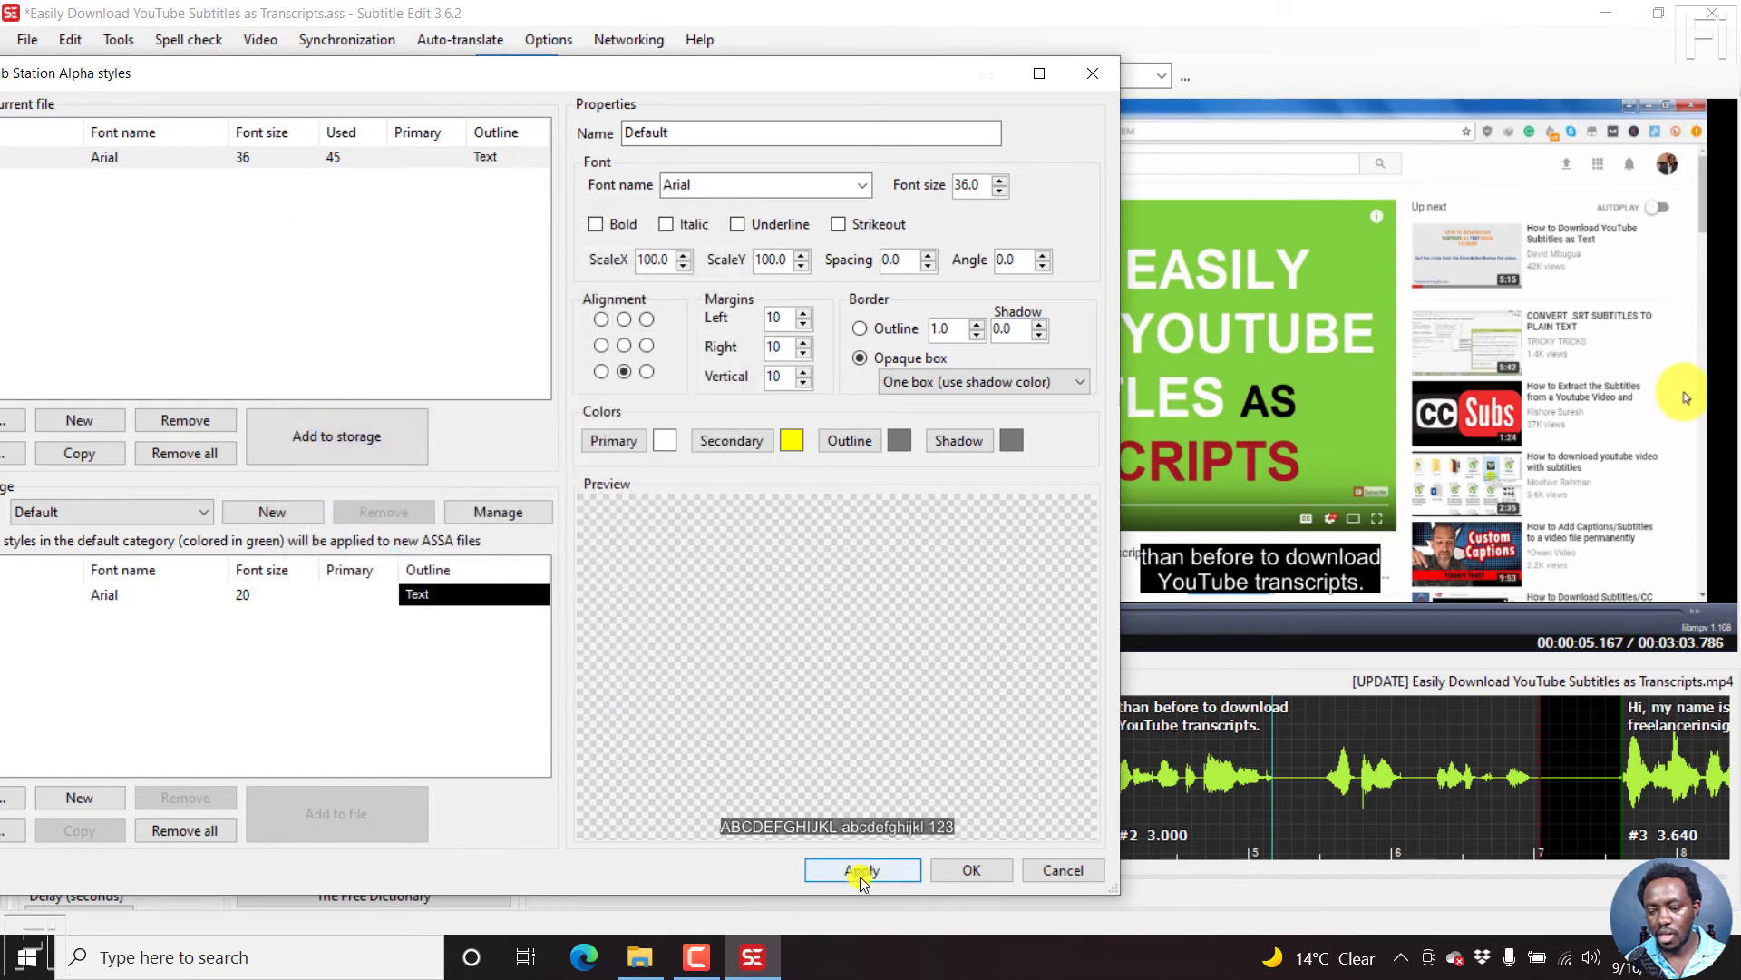
{"action": "left_click", "coordinate": [860, 872]}
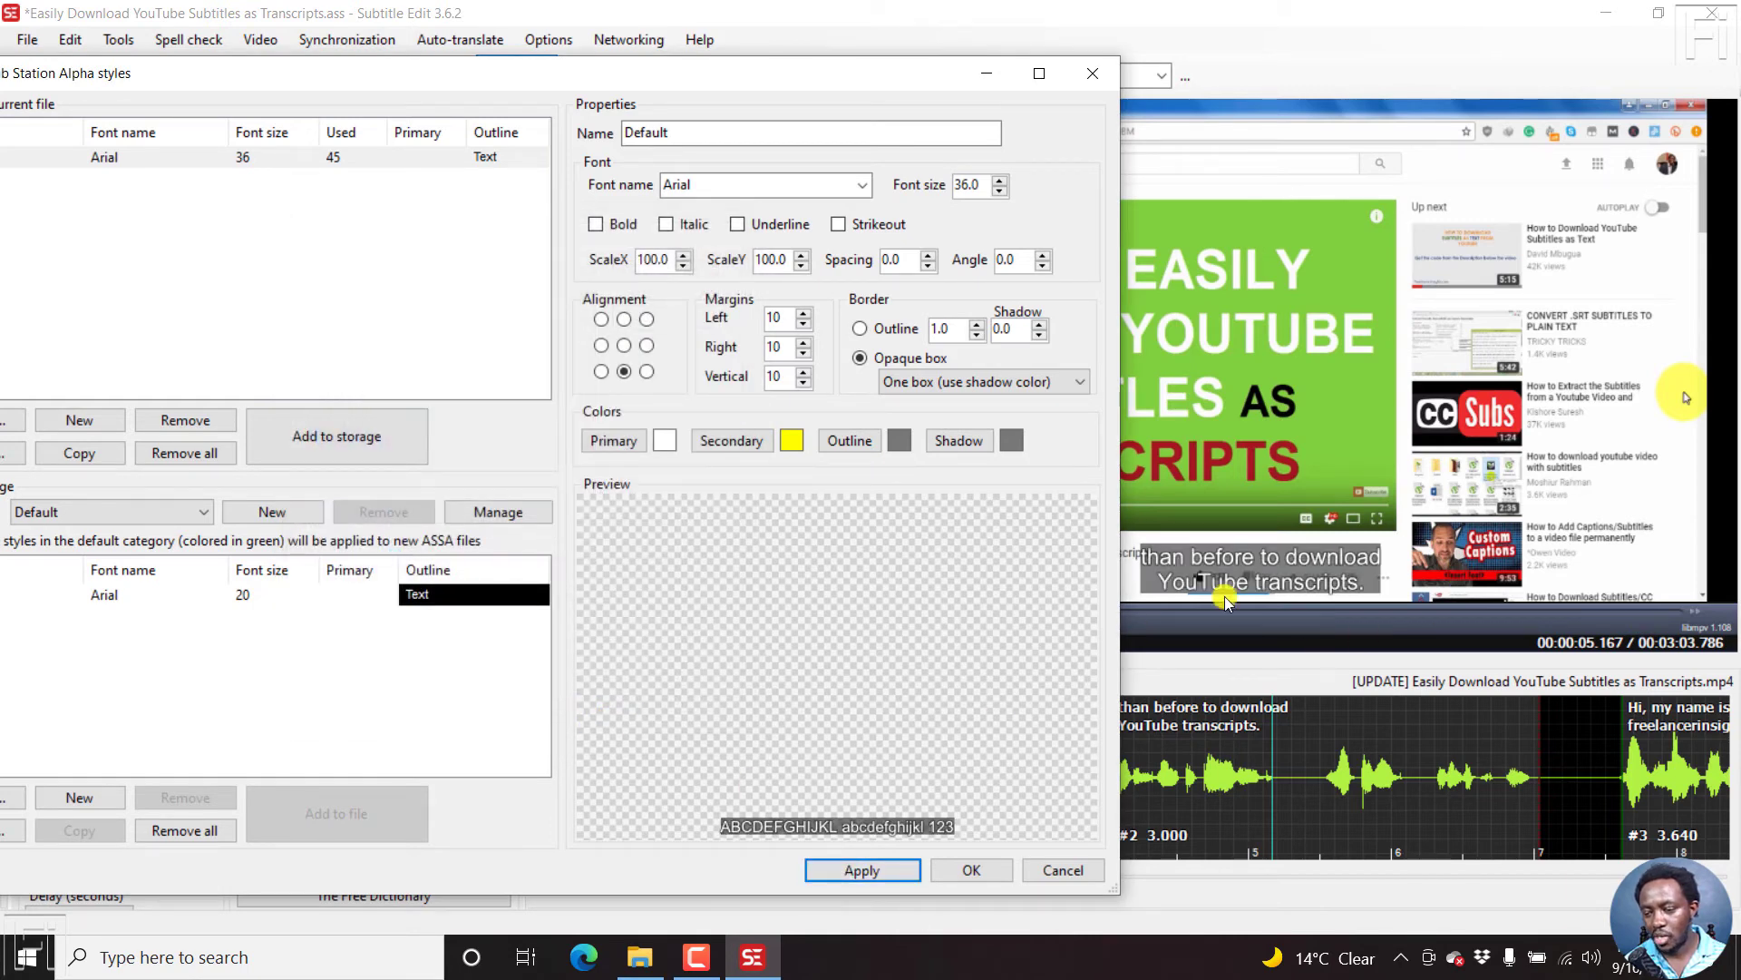
{"action": "left_click", "coordinate": [965, 871]}
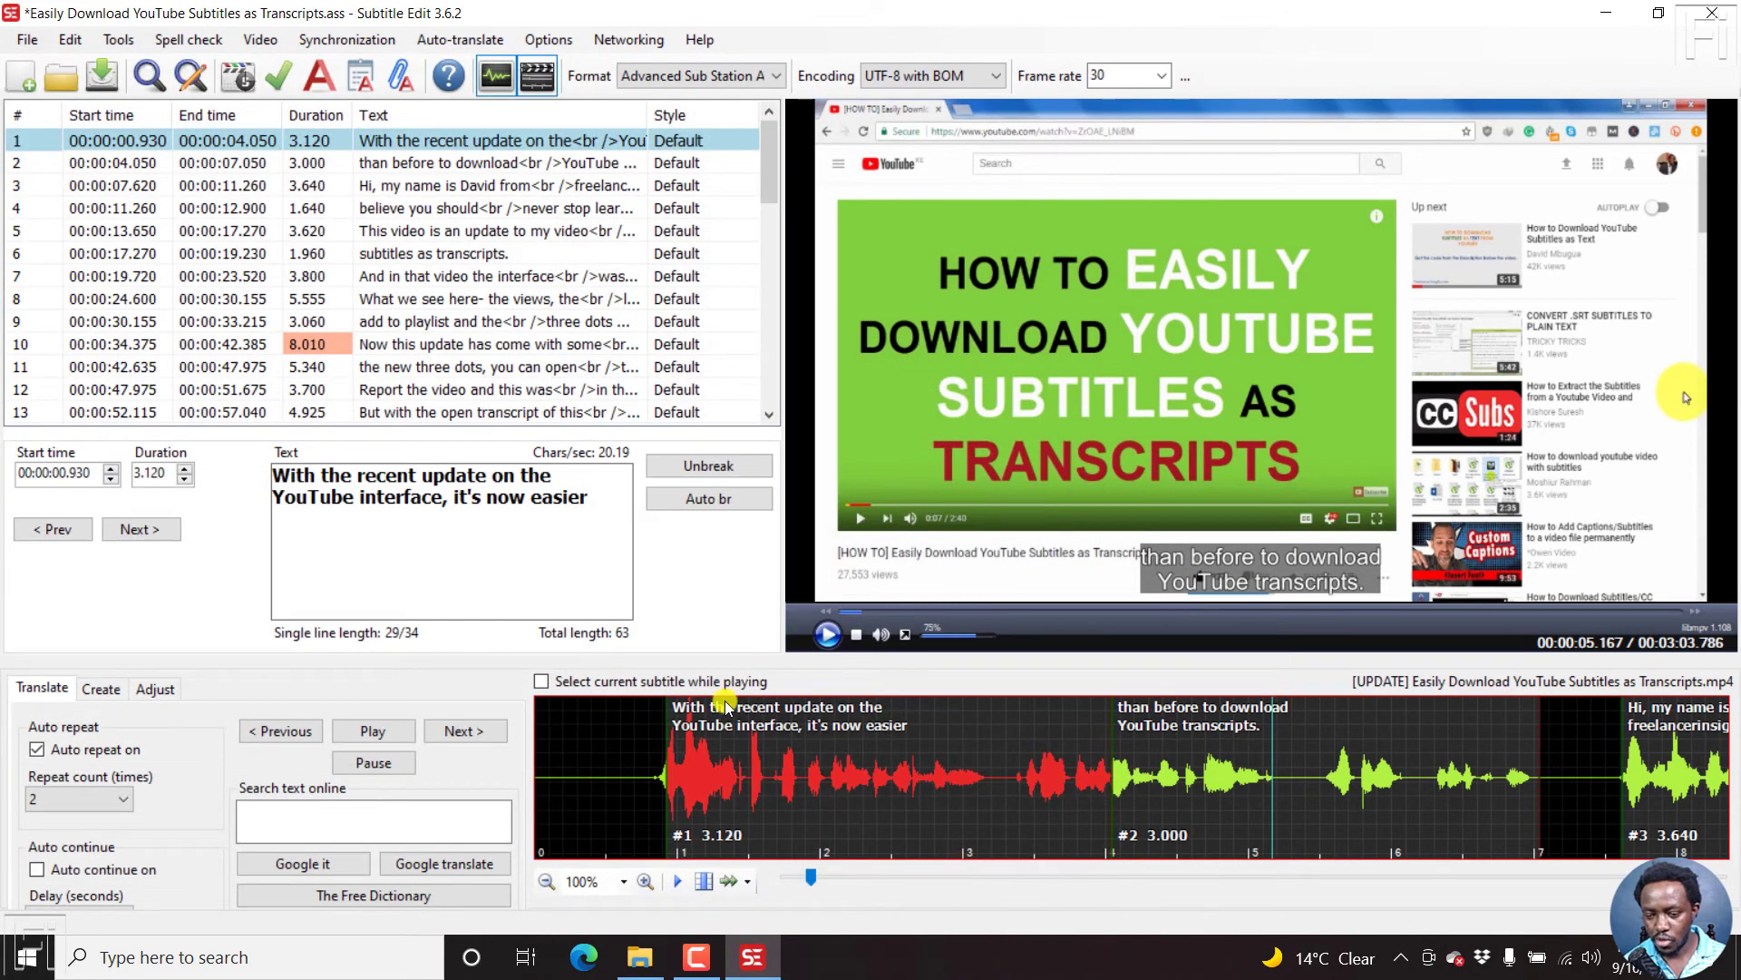
- Jump the video to 00:01.952 to show the first subtitle on its dark box
{"action": "left_click", "coordinate": [814, 736]}
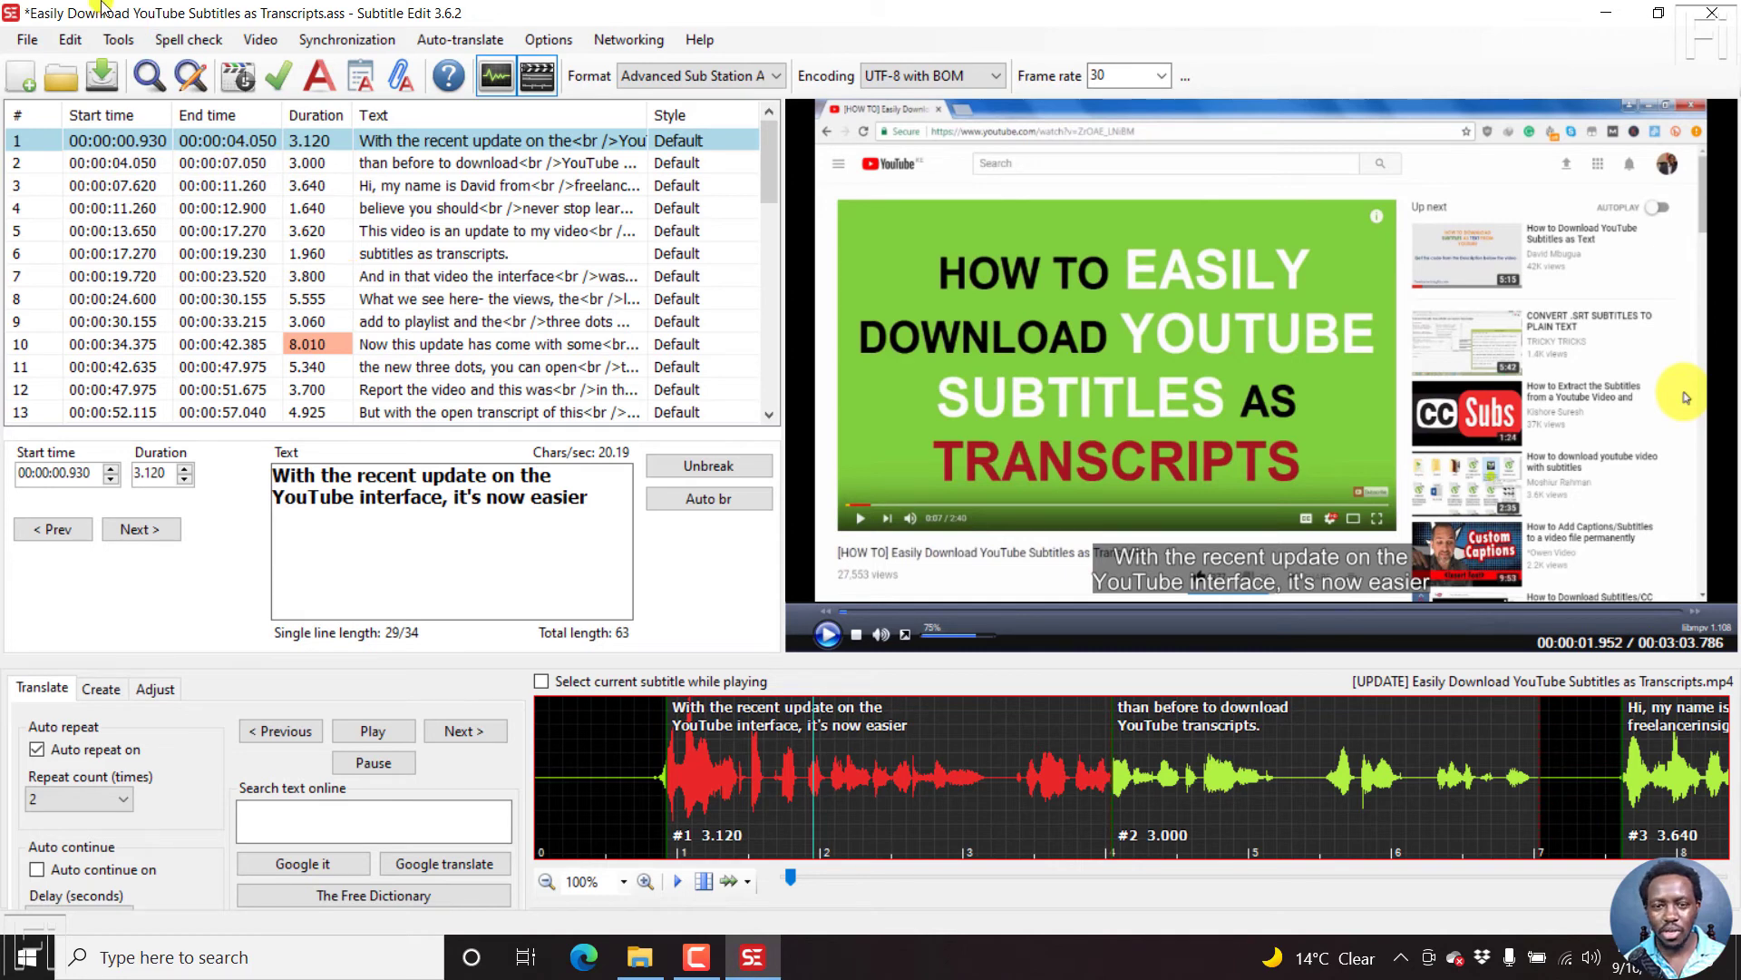
- Start a burned-in subtitle video export named 'test video for Semi transparent background' as MP4
{"action": "left_click", "coordinate": [260, 40]}
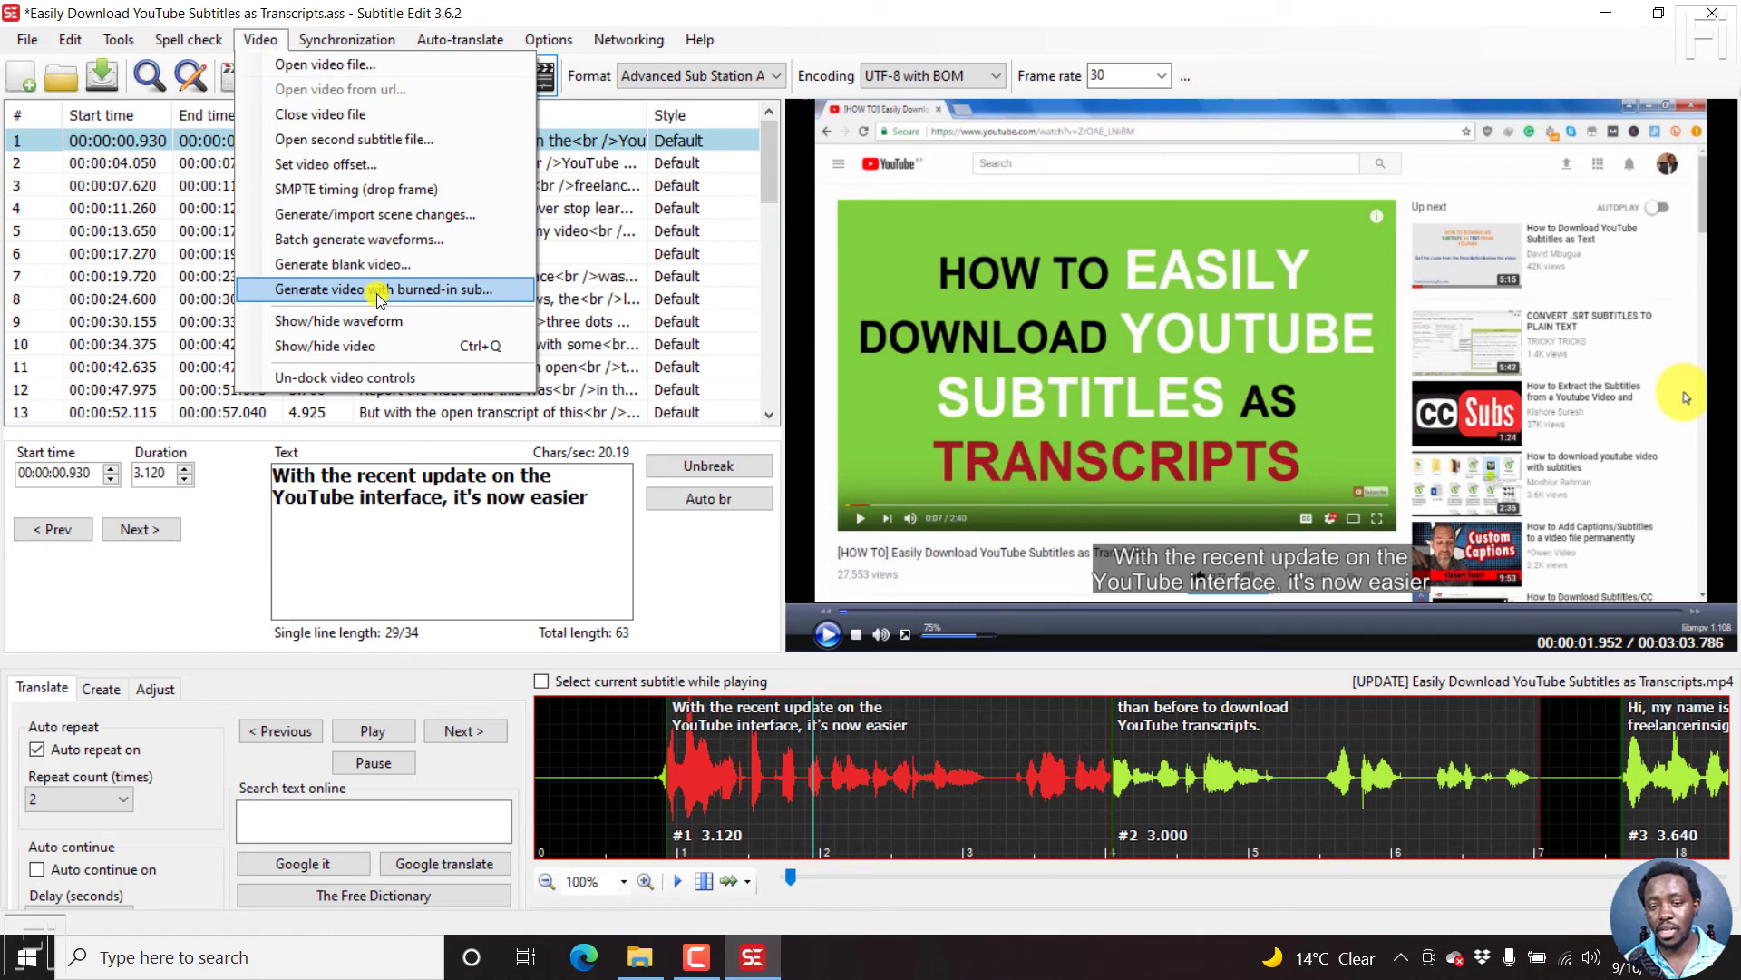
{"action": "left_click", "coordinate": [376, 292]}
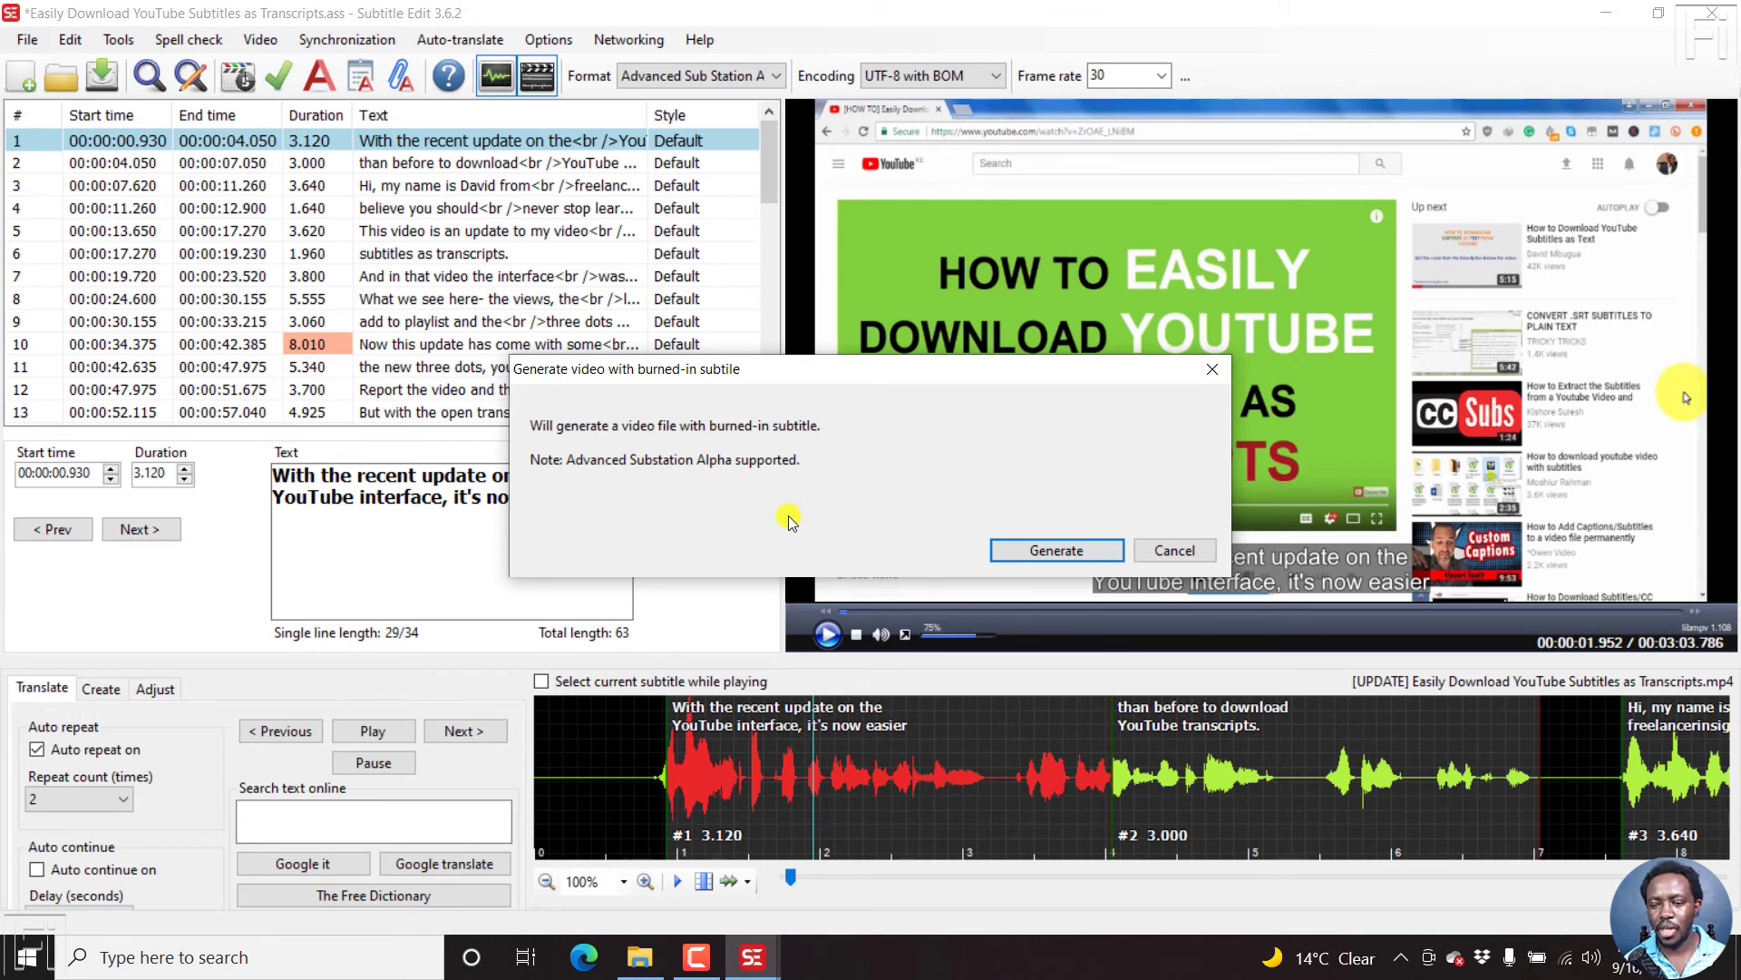
{"action": "left_click", "coordinate": [1048, 551]}
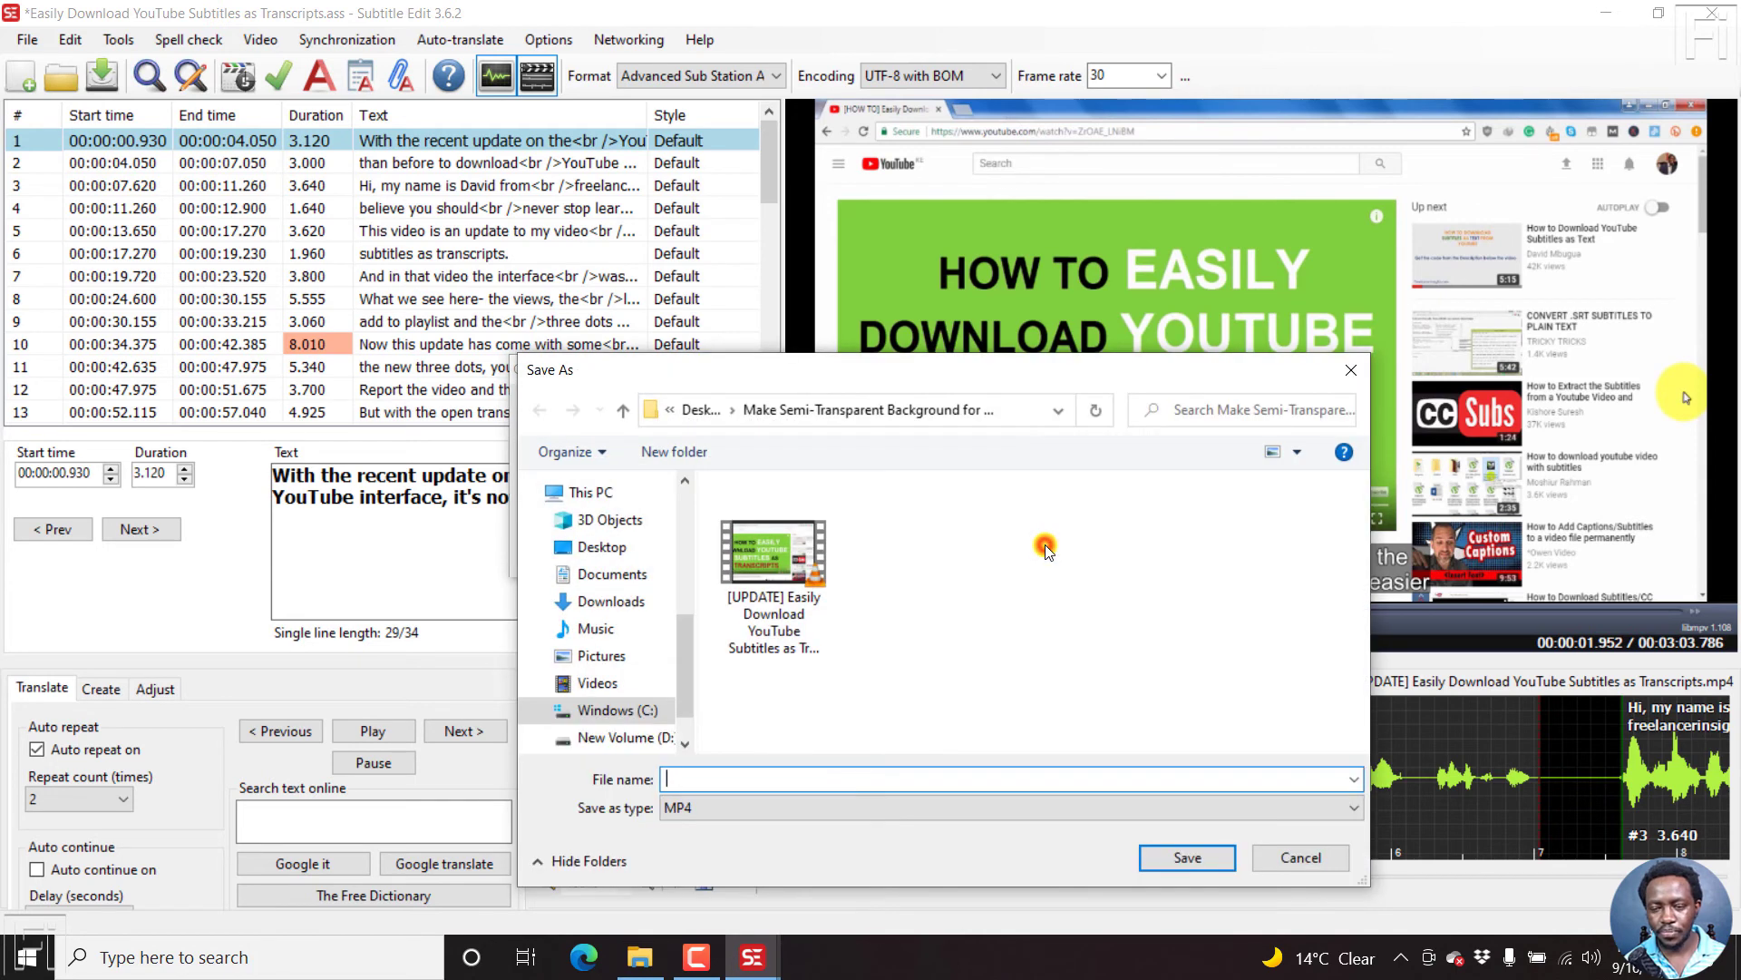
{"action": "type", "text": "te"}
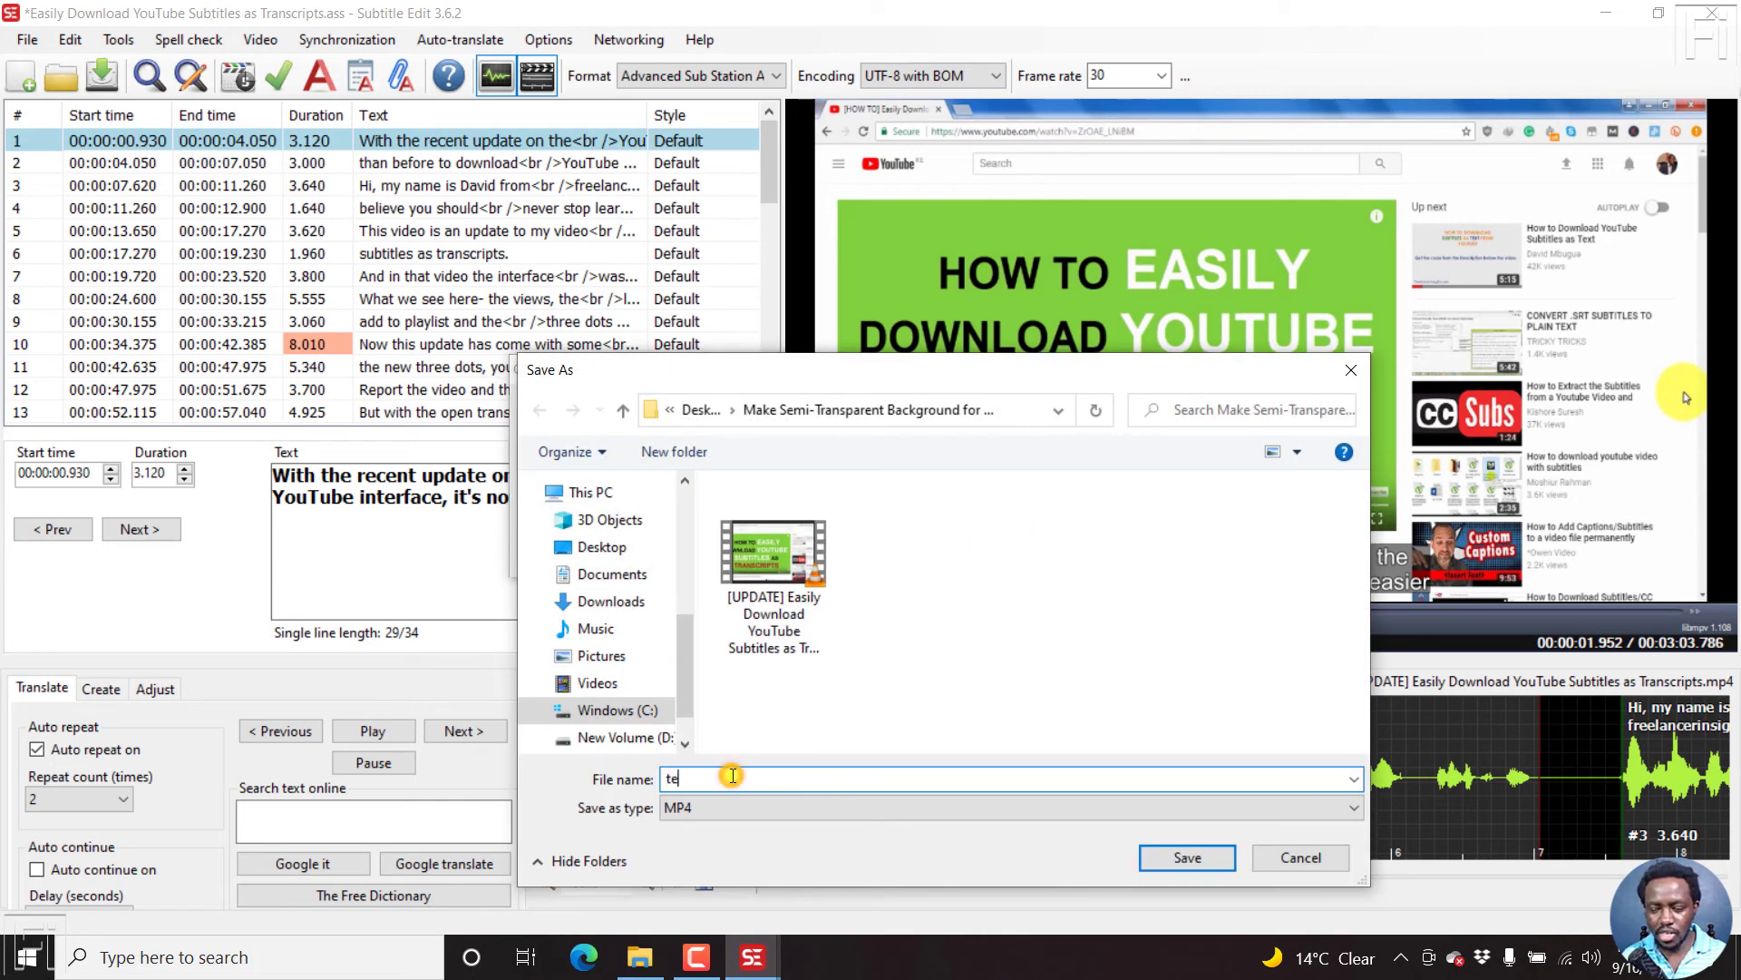
{"action": "type", "text": "st vide"}
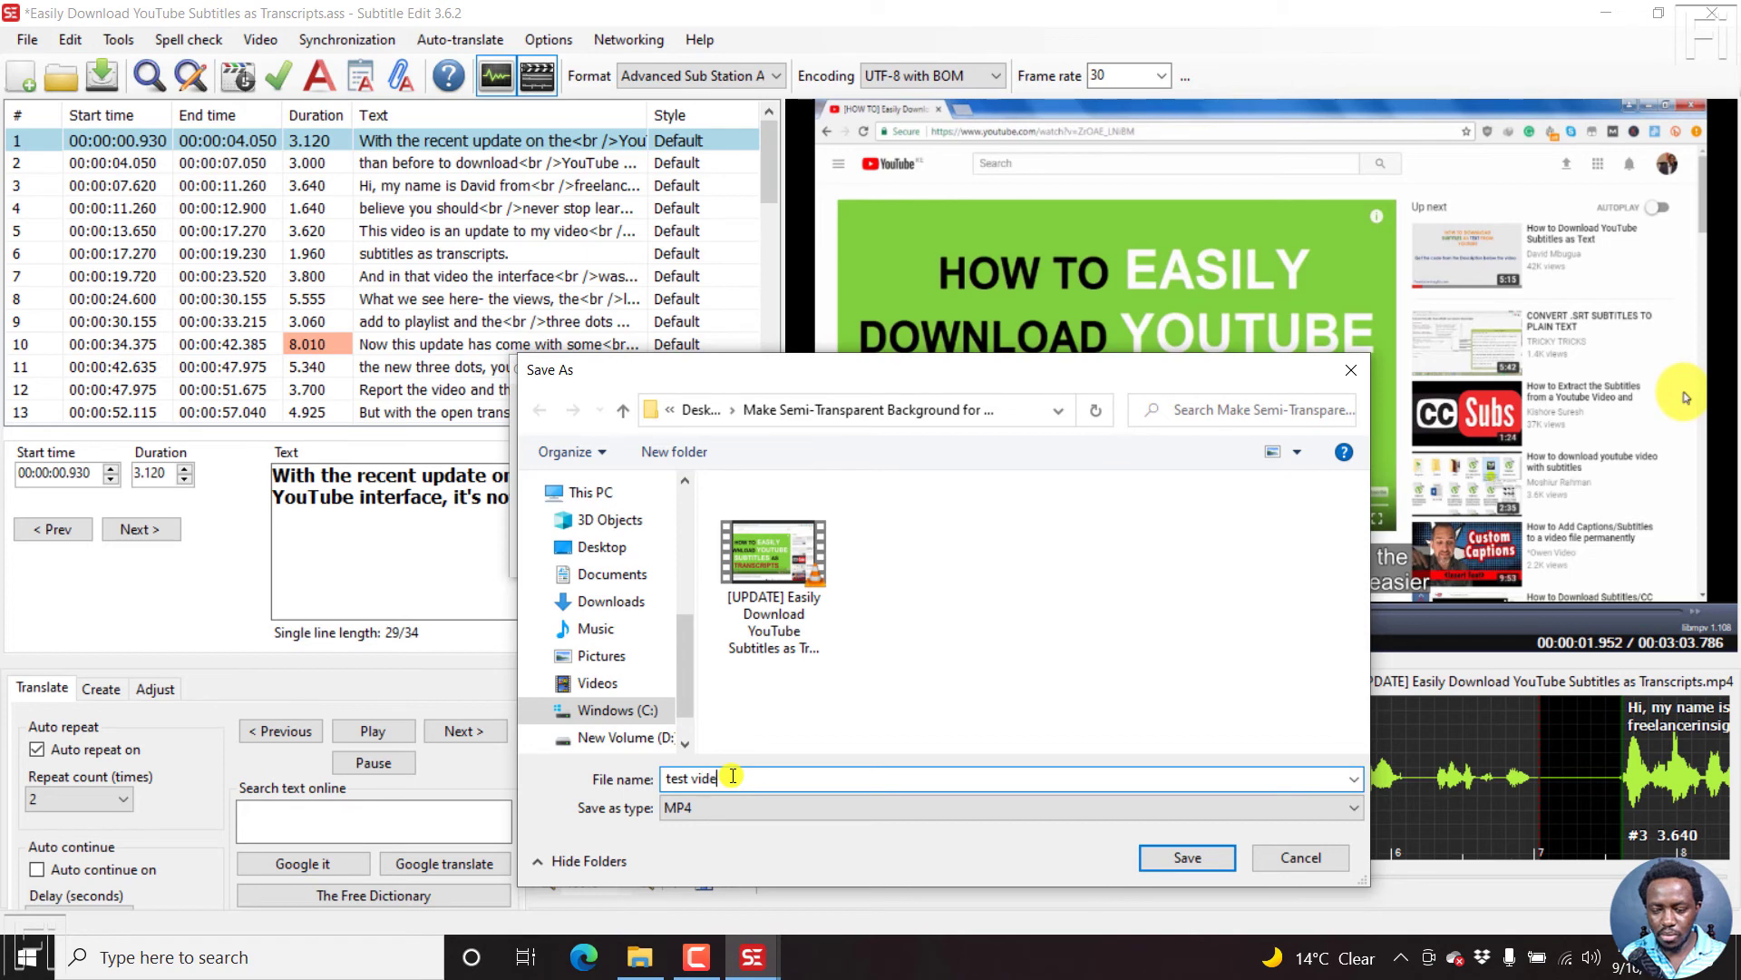
{"action": "type", "text": "o for"}
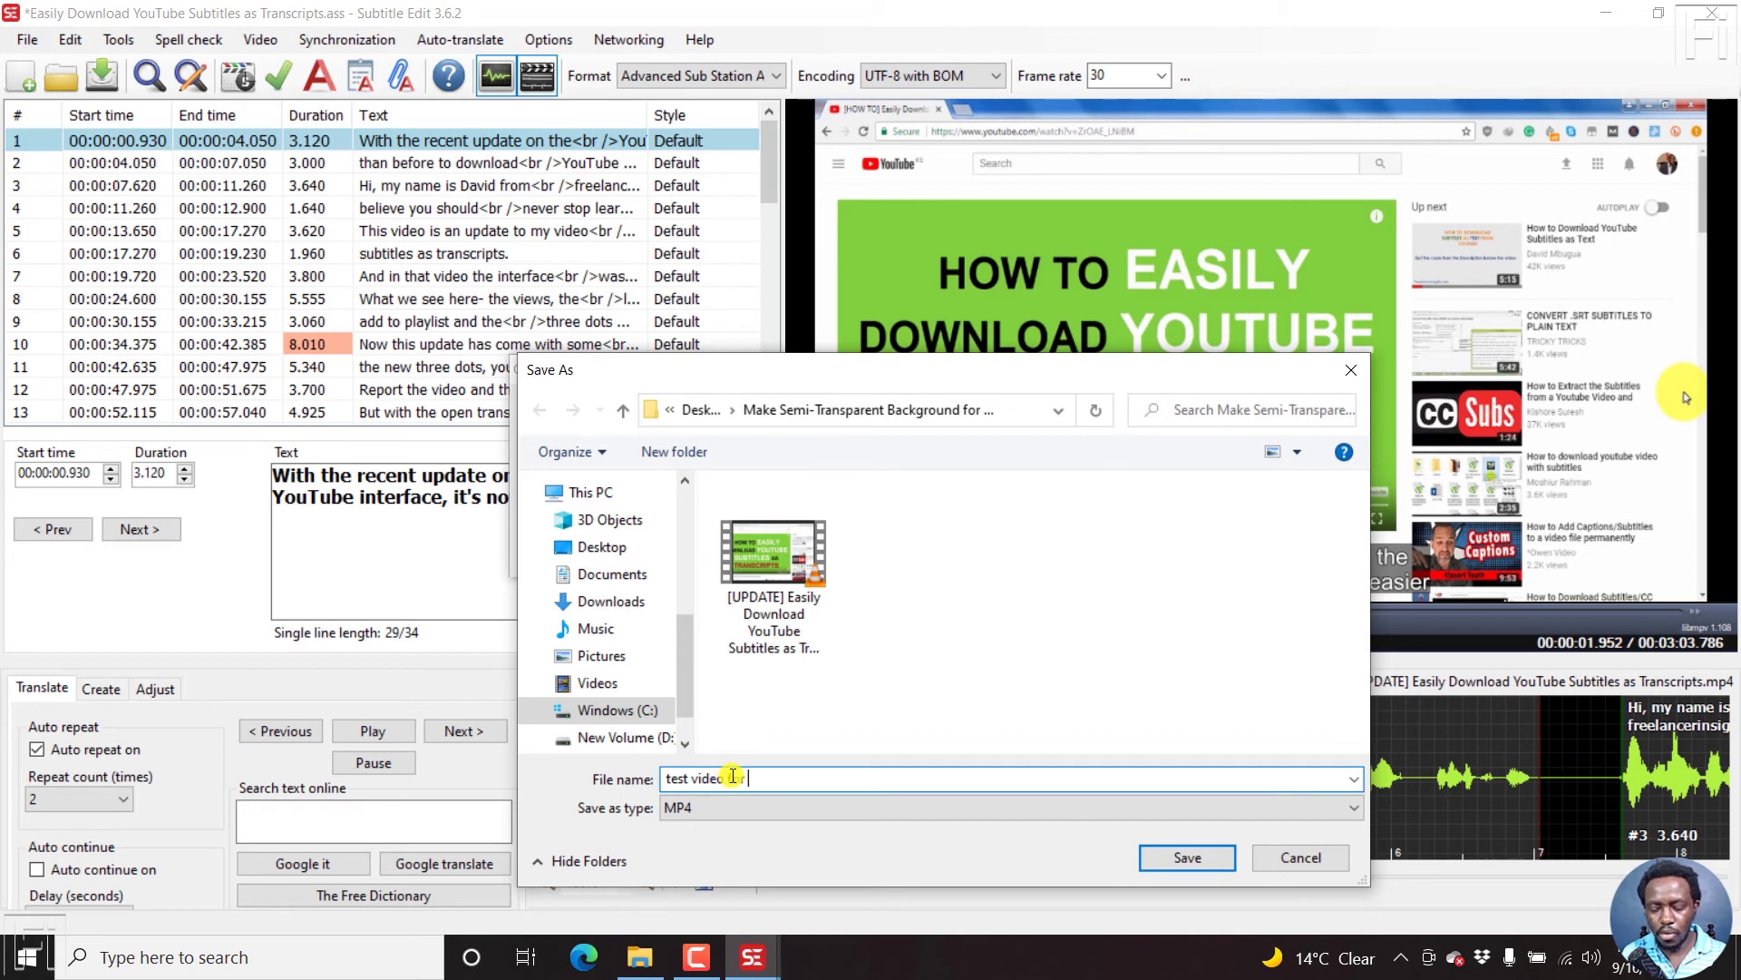
{"action": "type", "text": " Semi tra"}
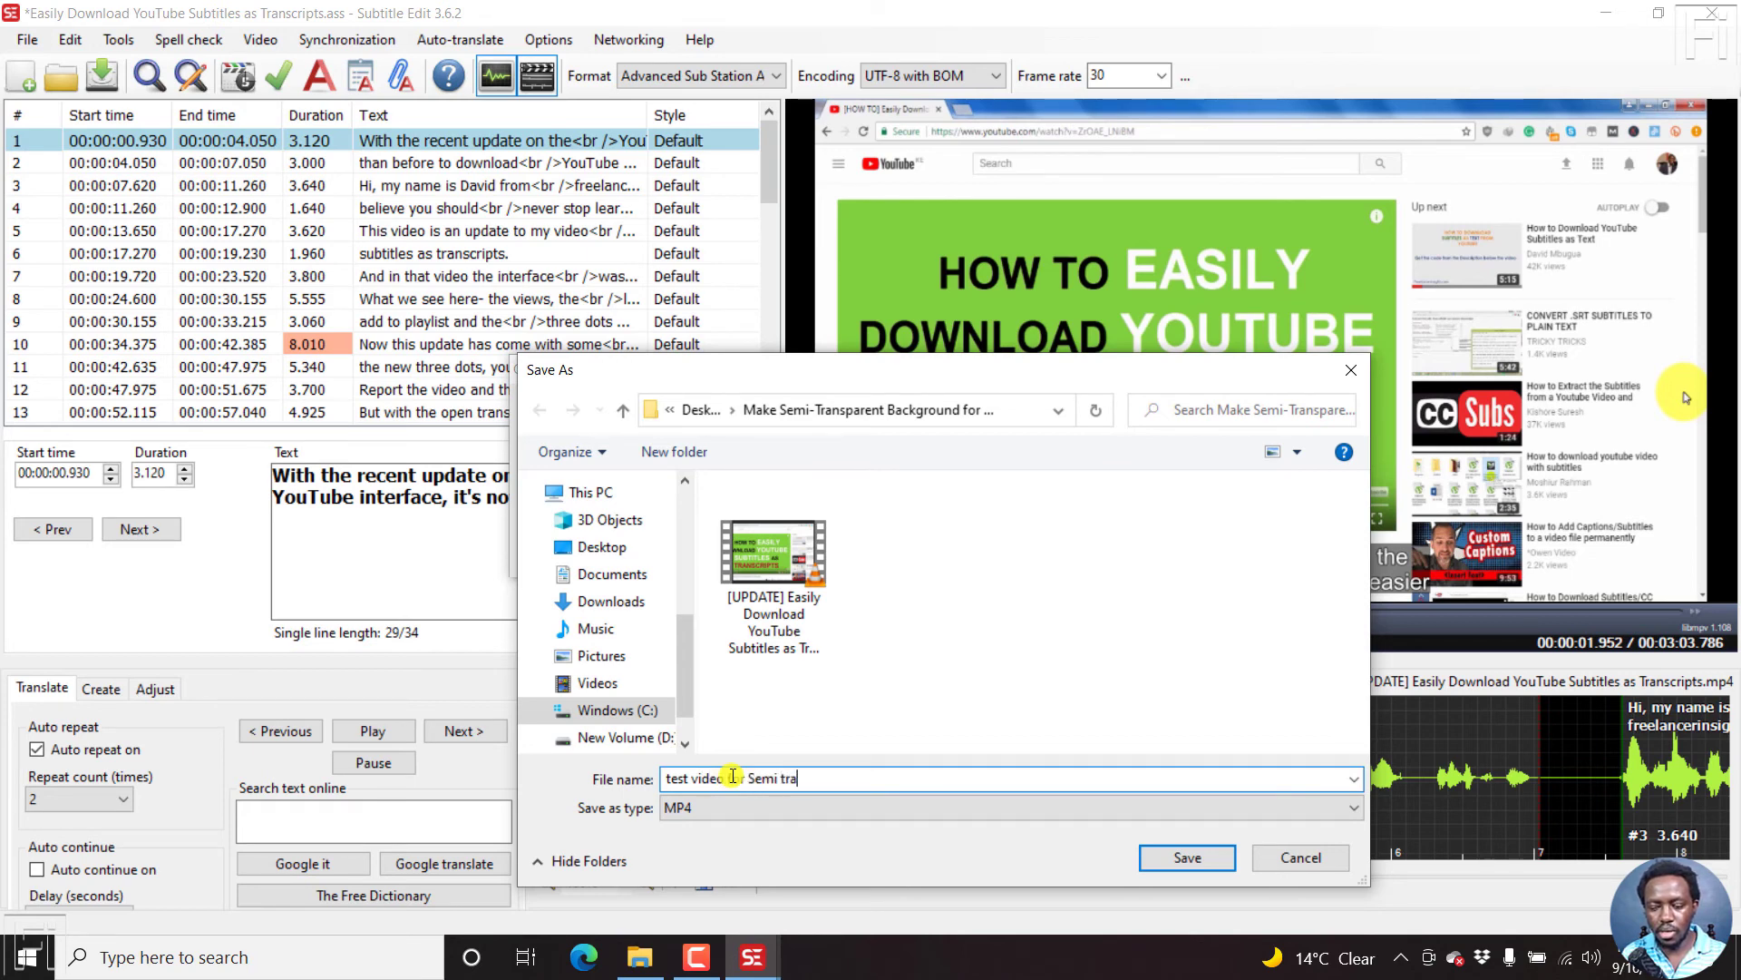
{"action": "type", "text": "nspa"}
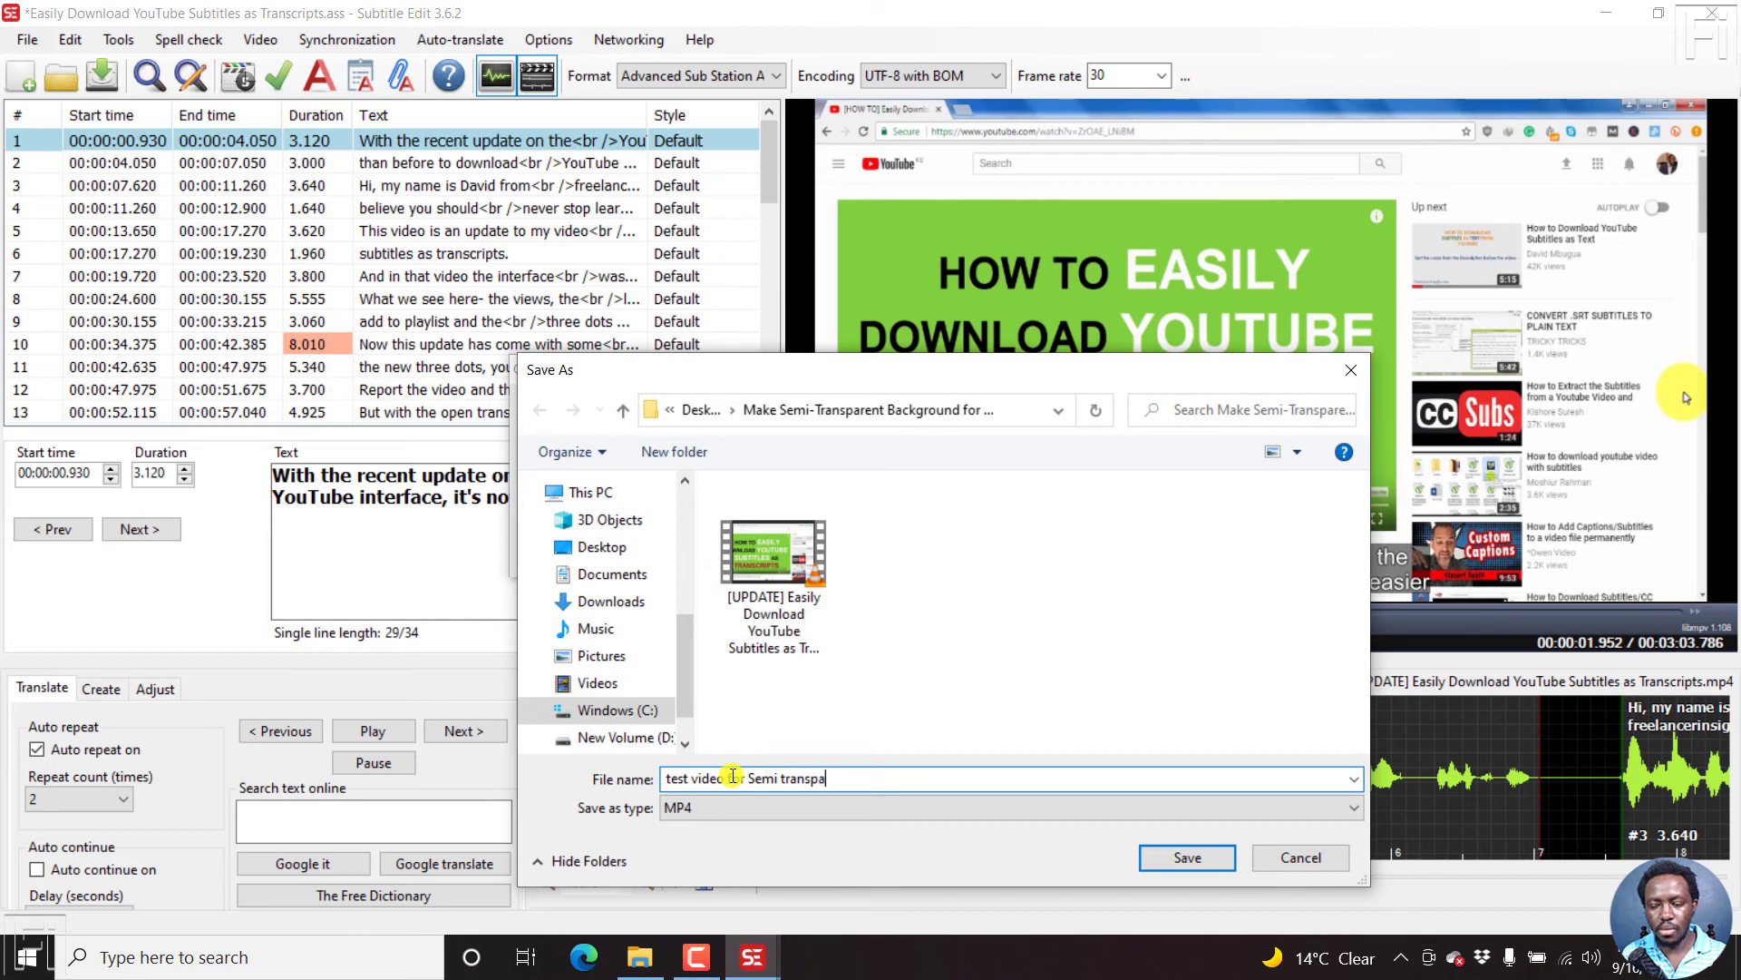
{"action": "type", "text": "rent background"}
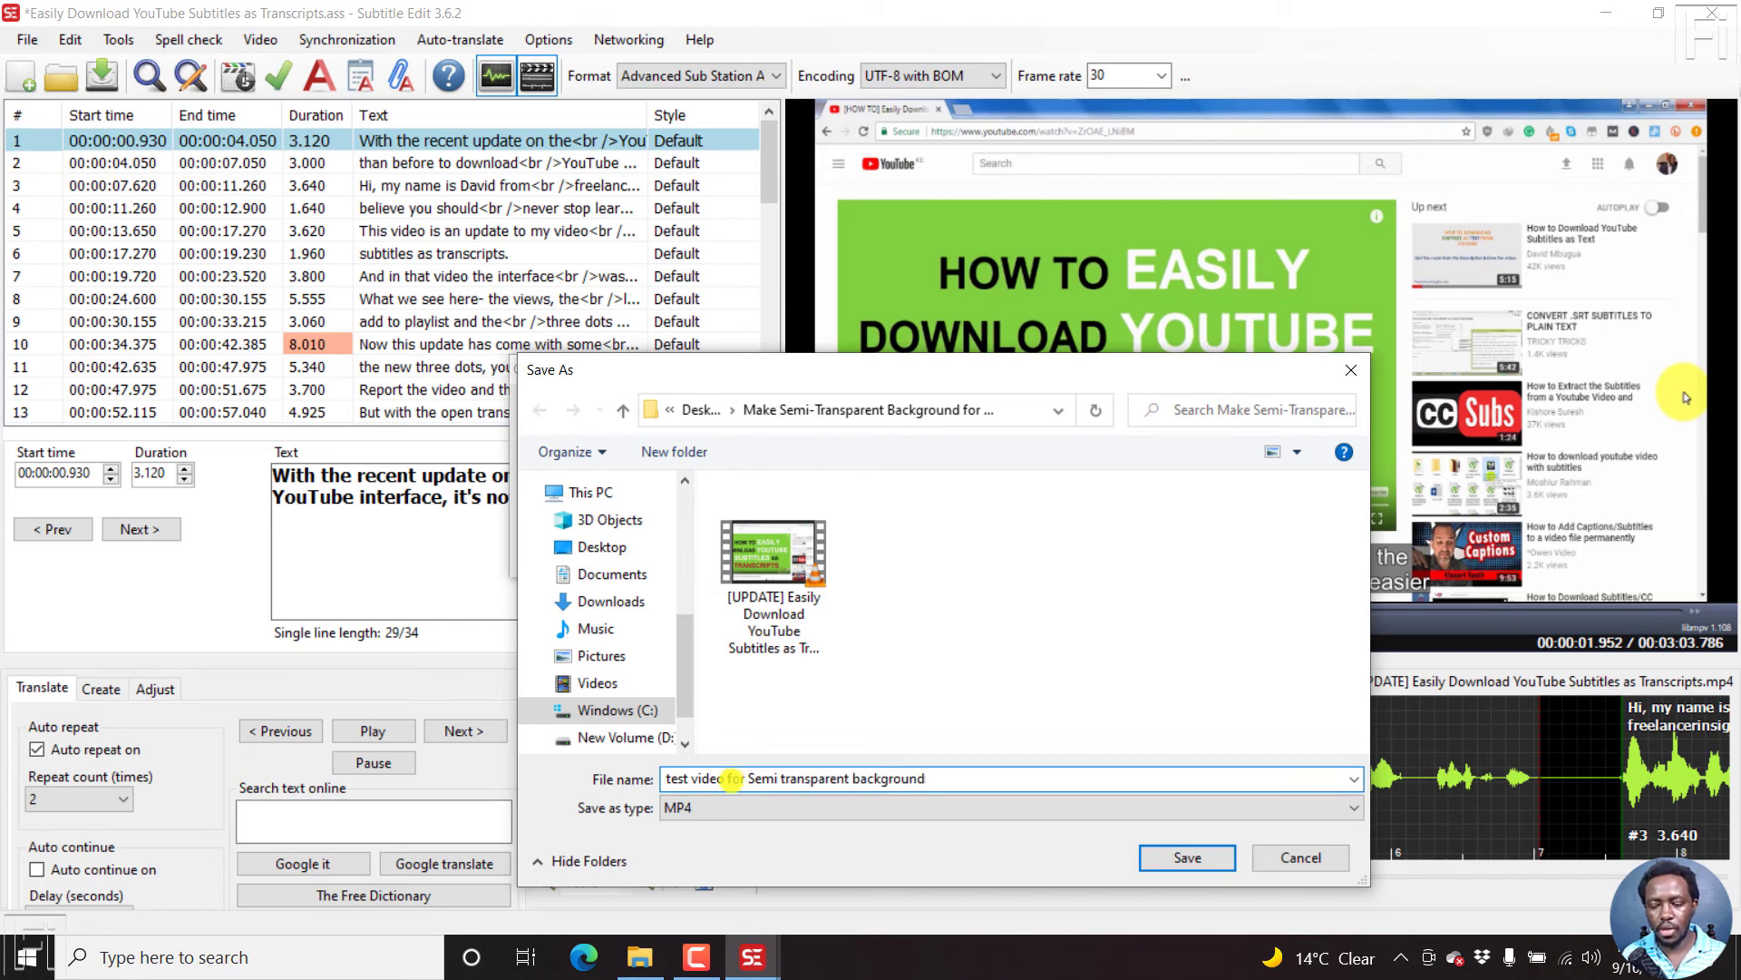
- Save and render 'test video for Semi transparent background.mp4' with burned-in subtitles
{"action": "left_click", "coordinate": [1188, 857]}
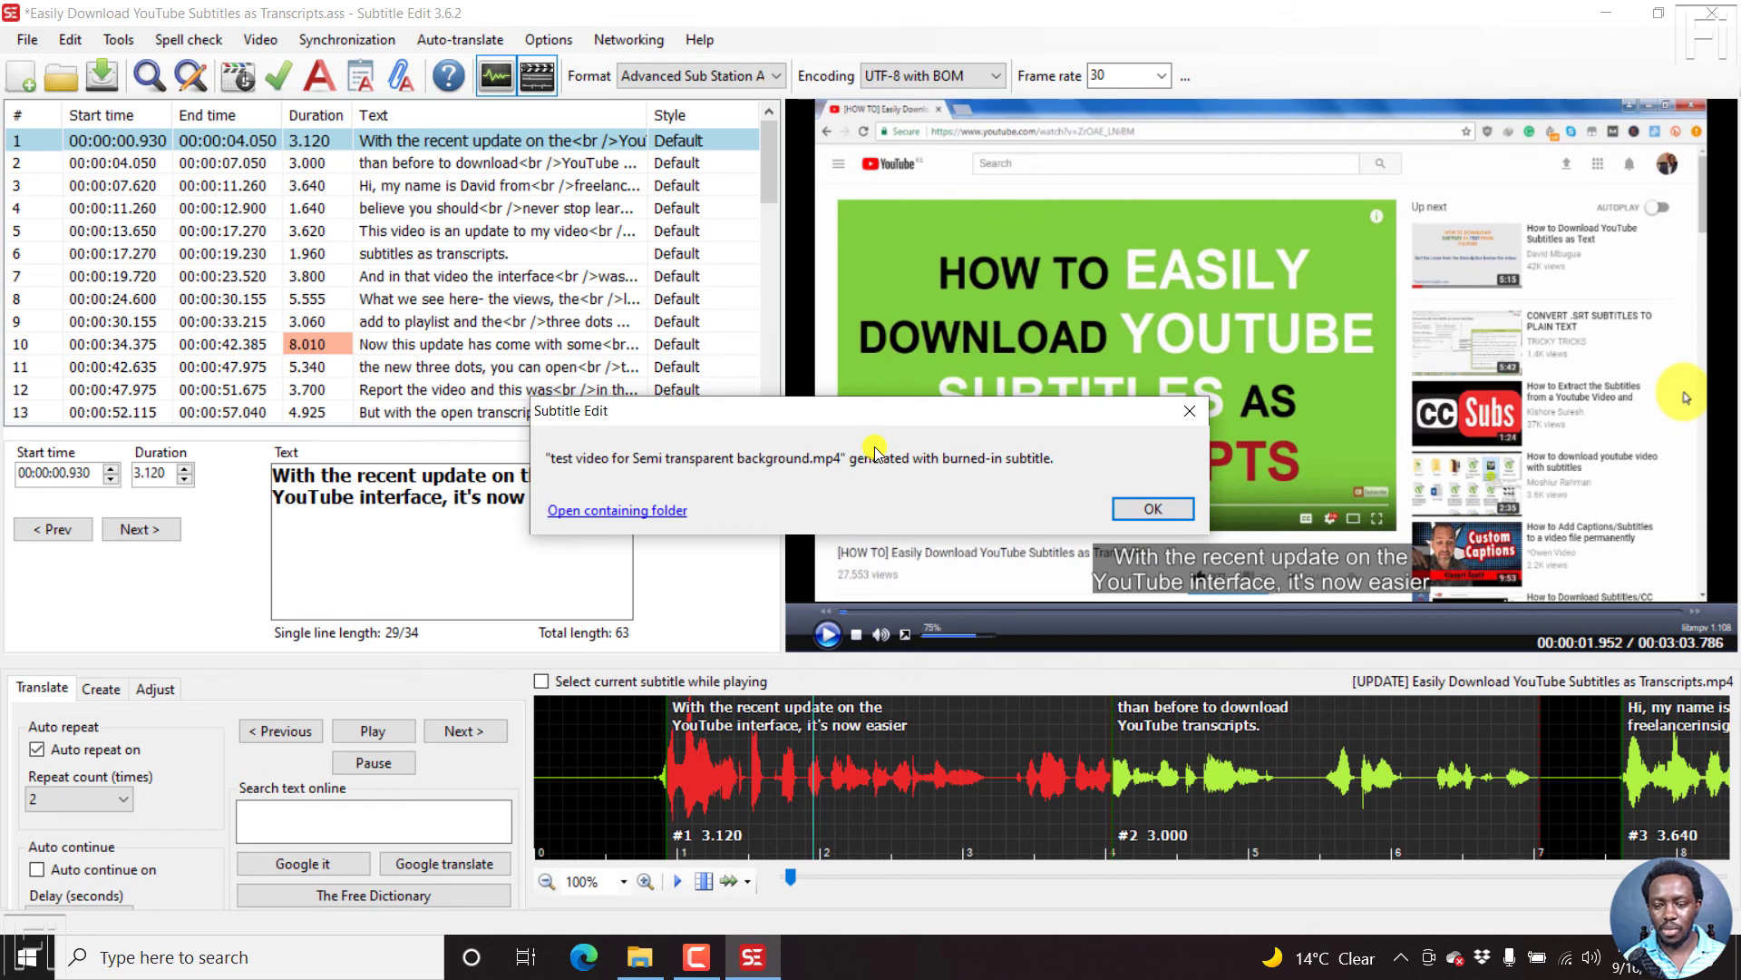
- Open the containing folder and play the generated test video in VLC
{"action": "left_click", "coordinate": [588, 511]}
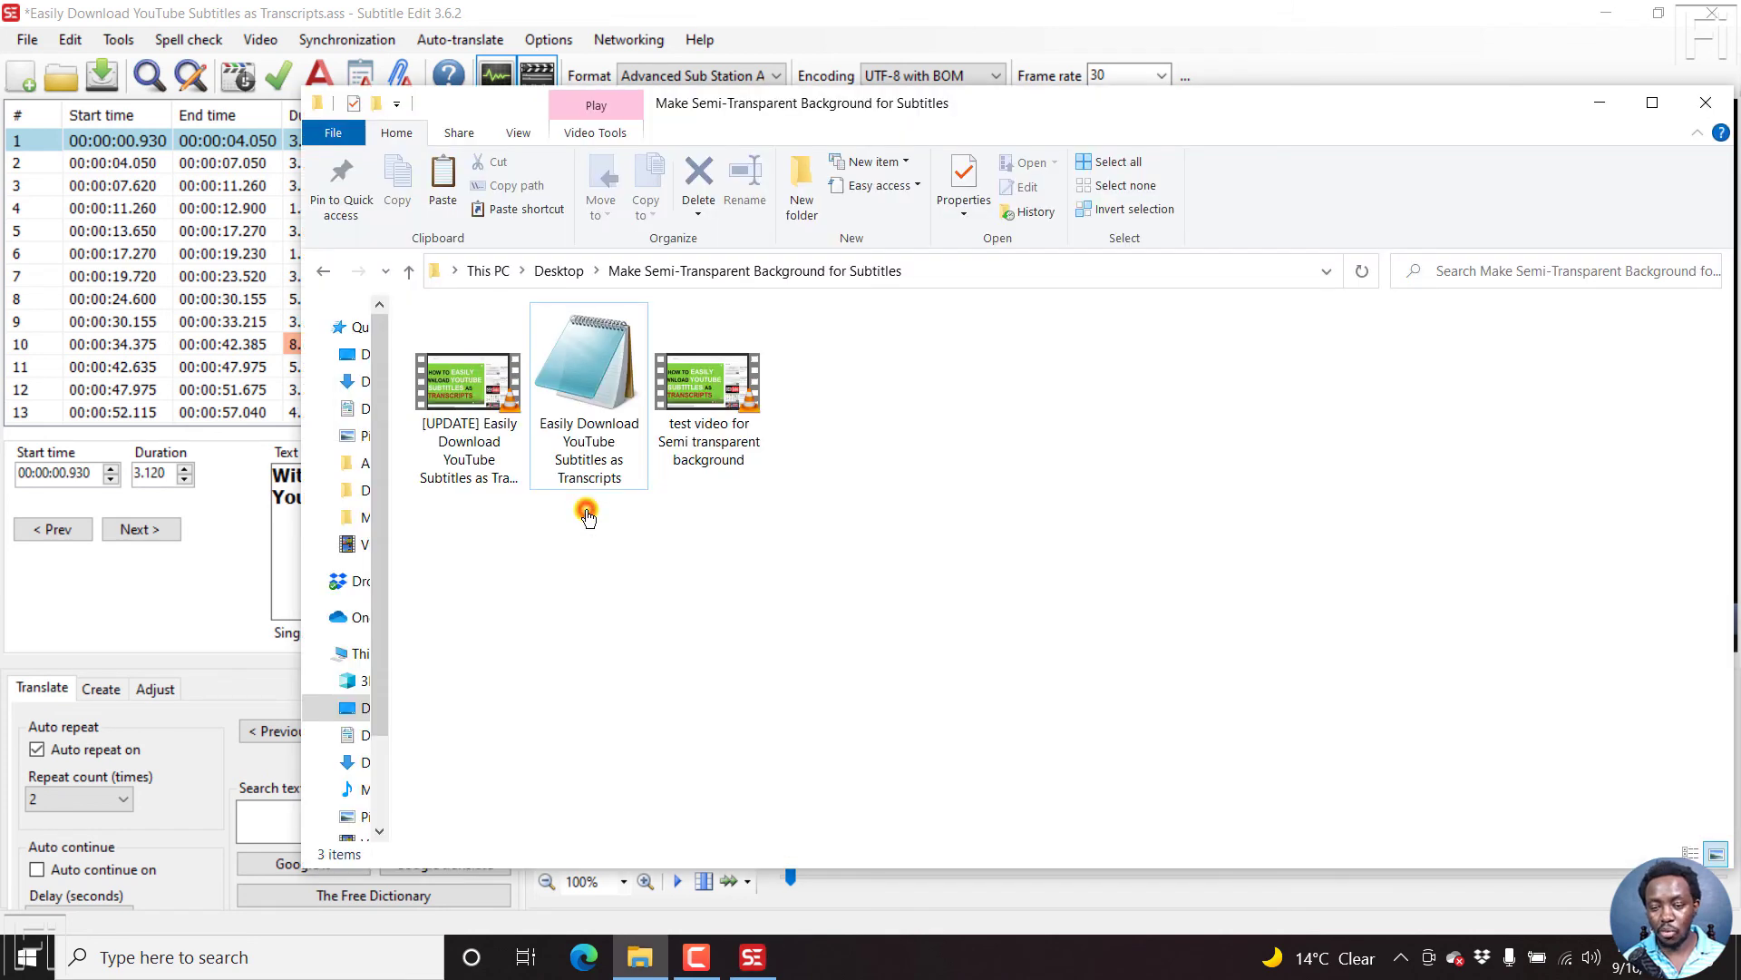
{"action": "double_click", "coordinate": [722, 422]}
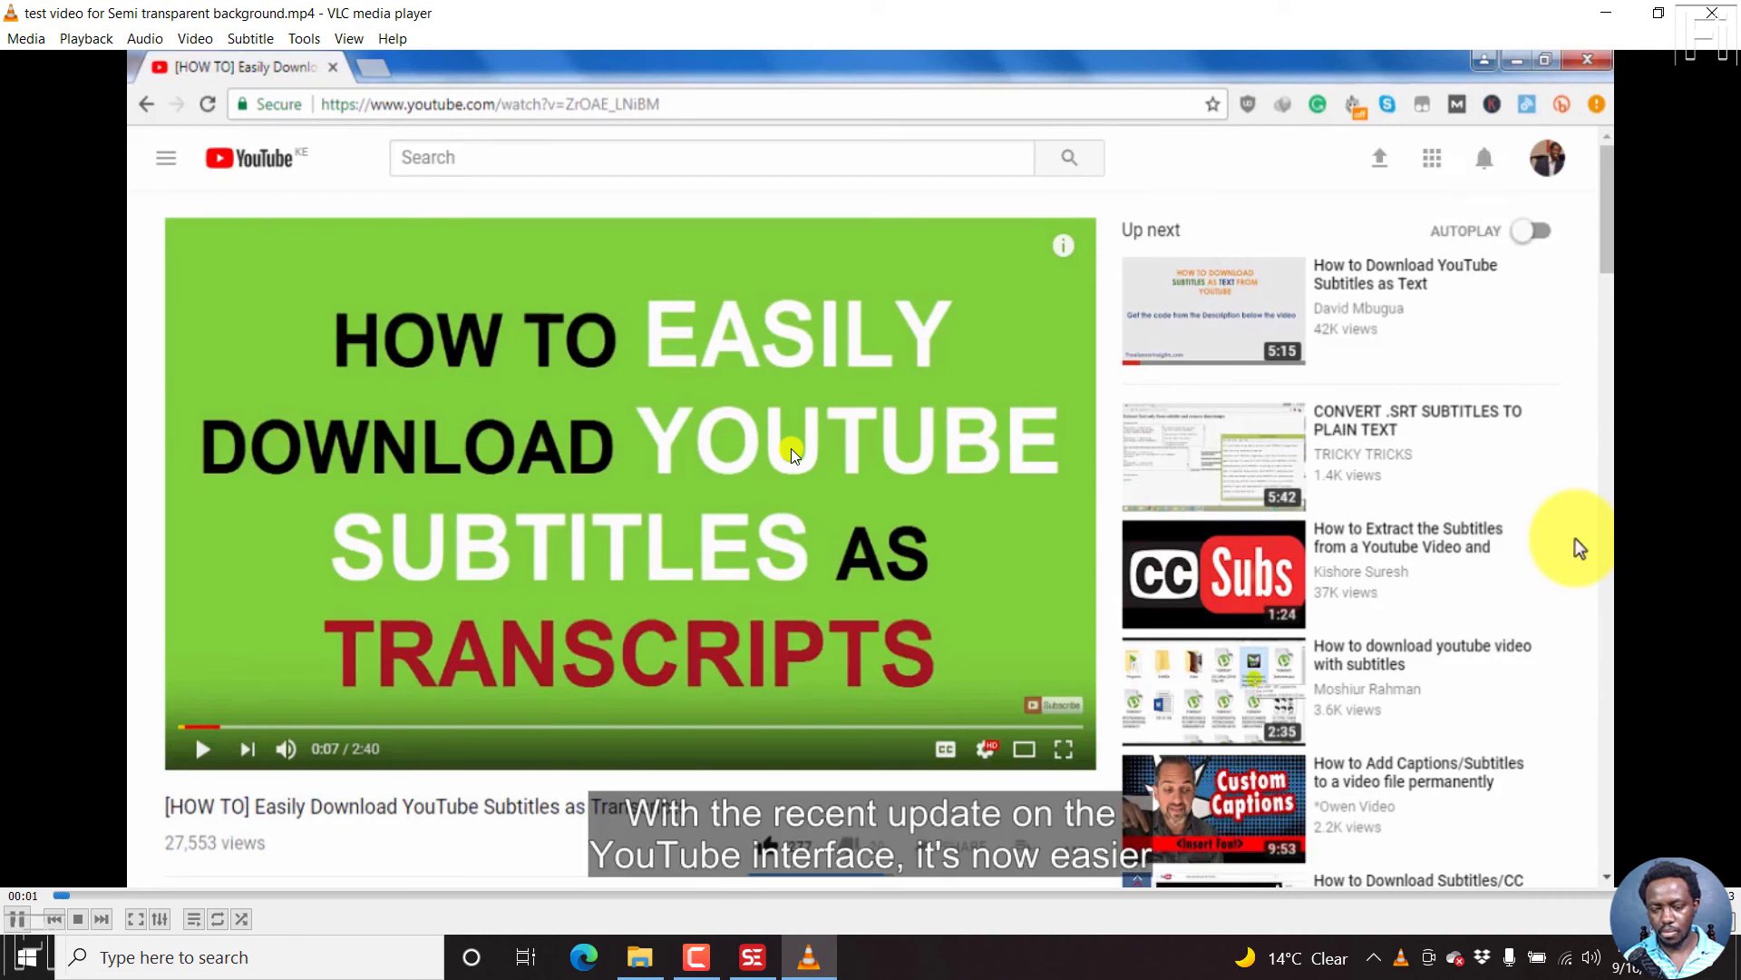
- Pause VLC at 00:02 to inspect the first burned-in subtitle
{"action": "key", "text": "space"}
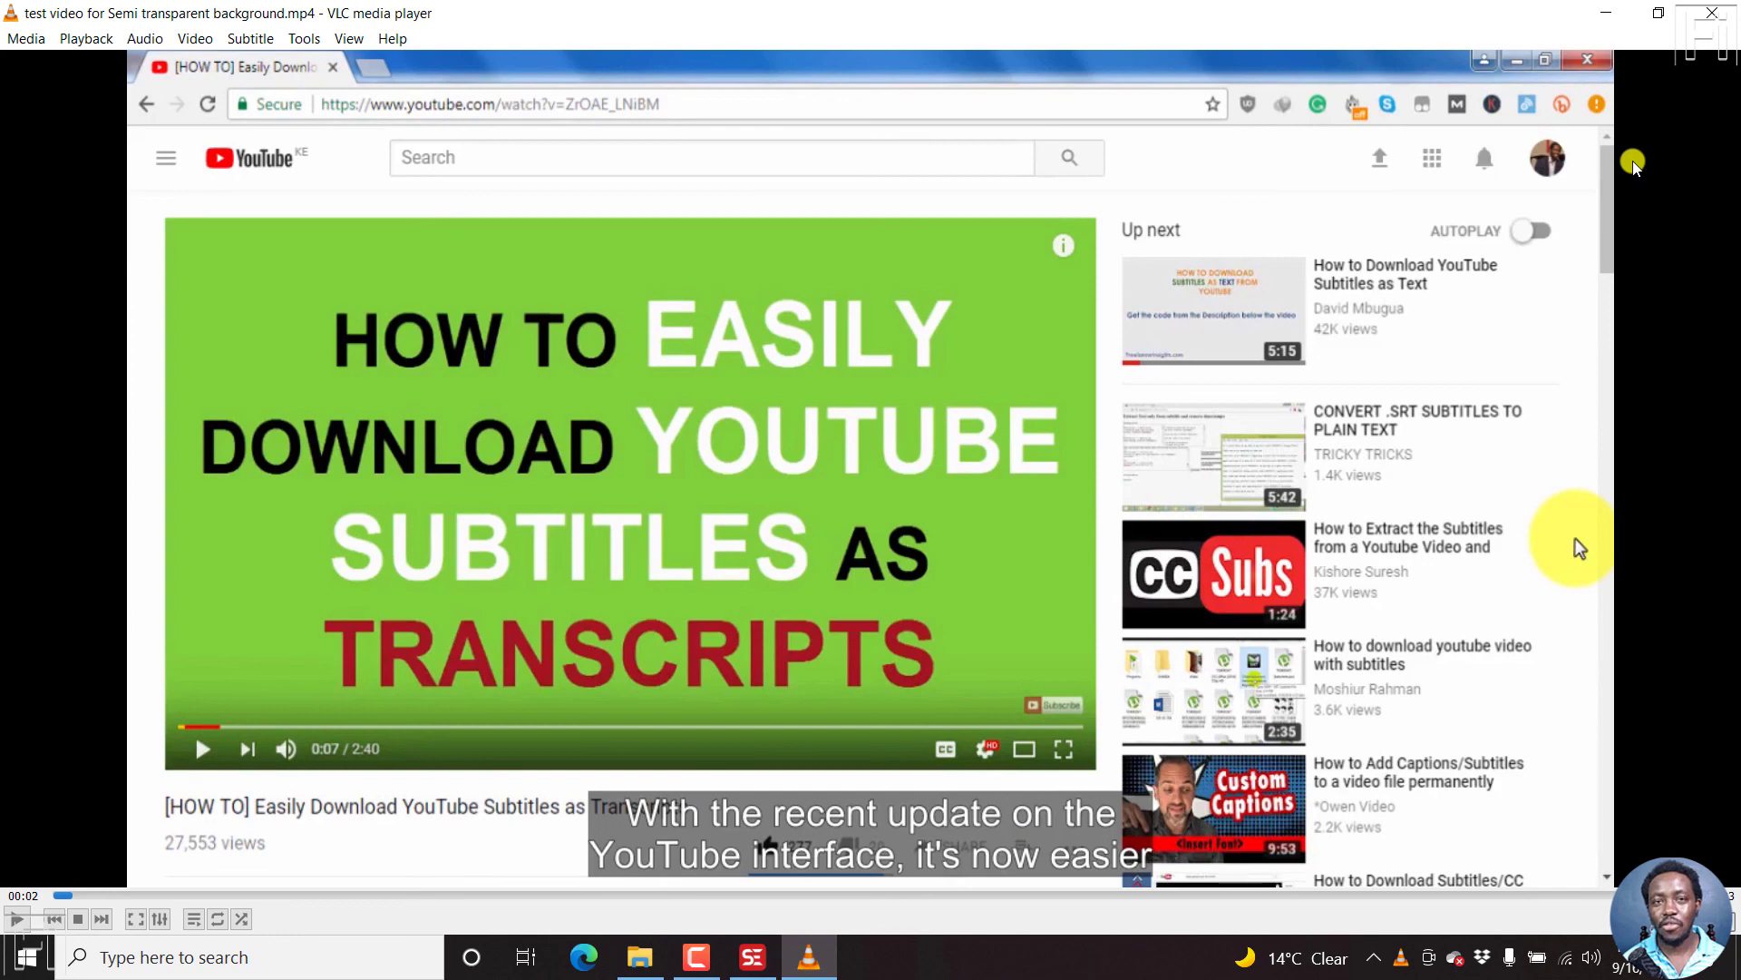
- Minimize VLC and dismiss Subtitle Edit's generation-complete message
{"action": "left_click", "coordinate": [1604, 11]}
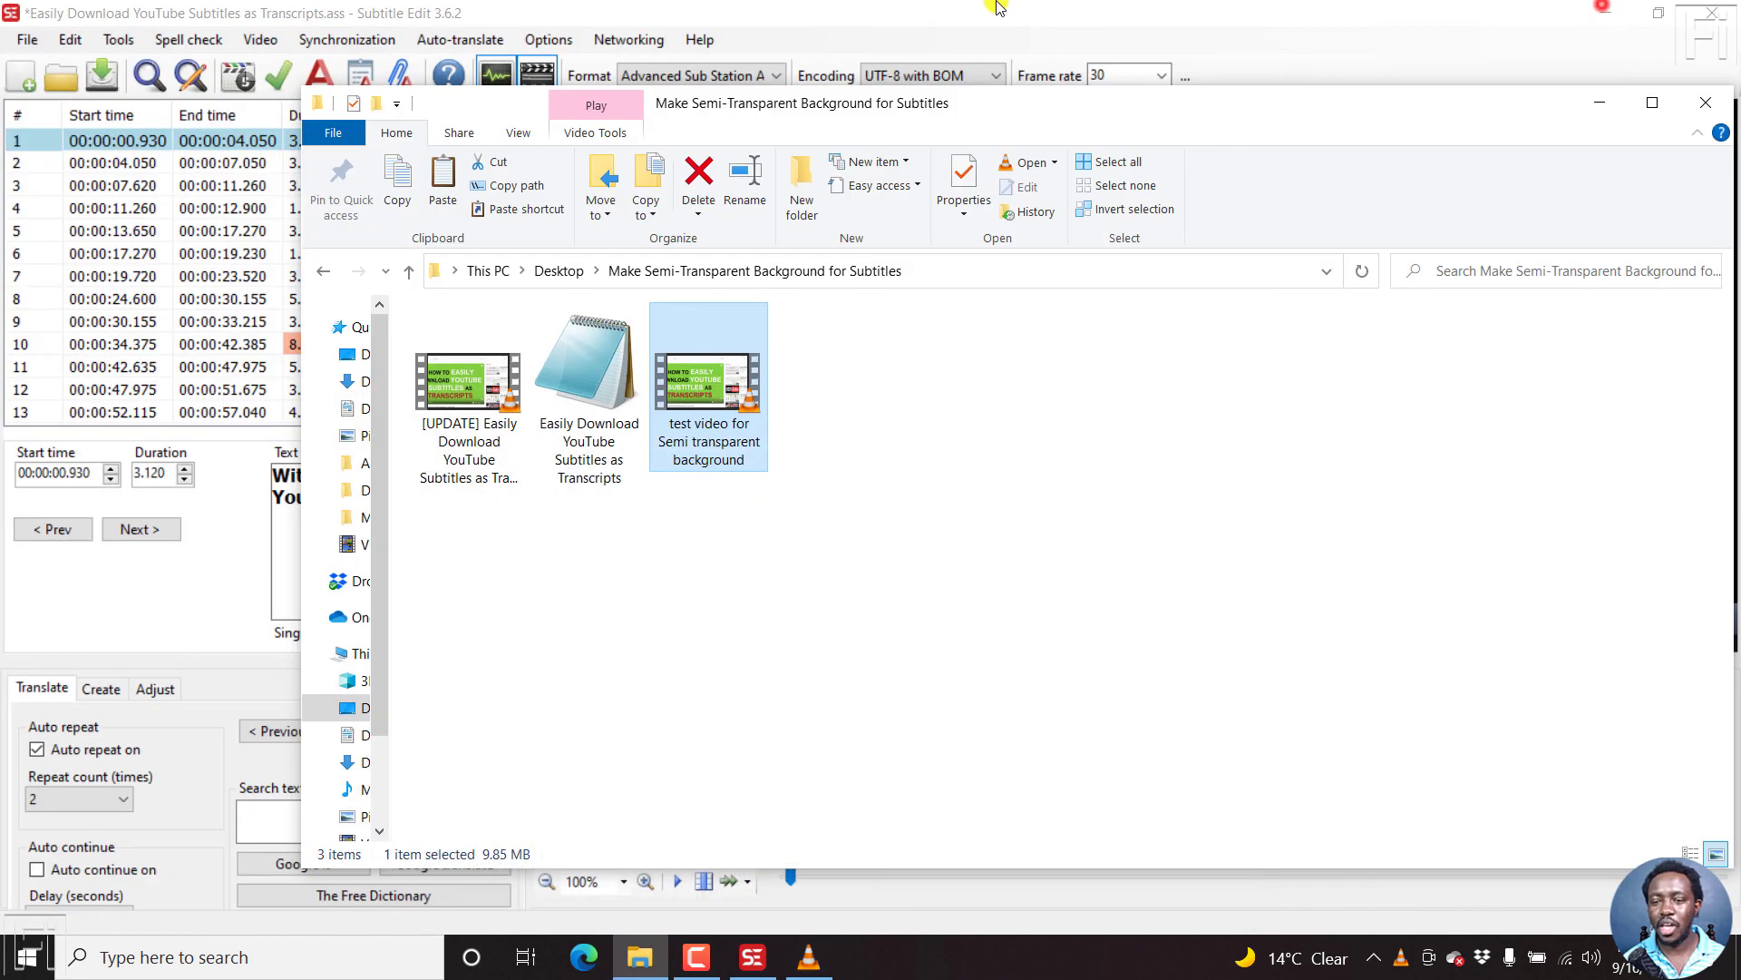
{"action": "left_click", "coordinate": [989, 11]}
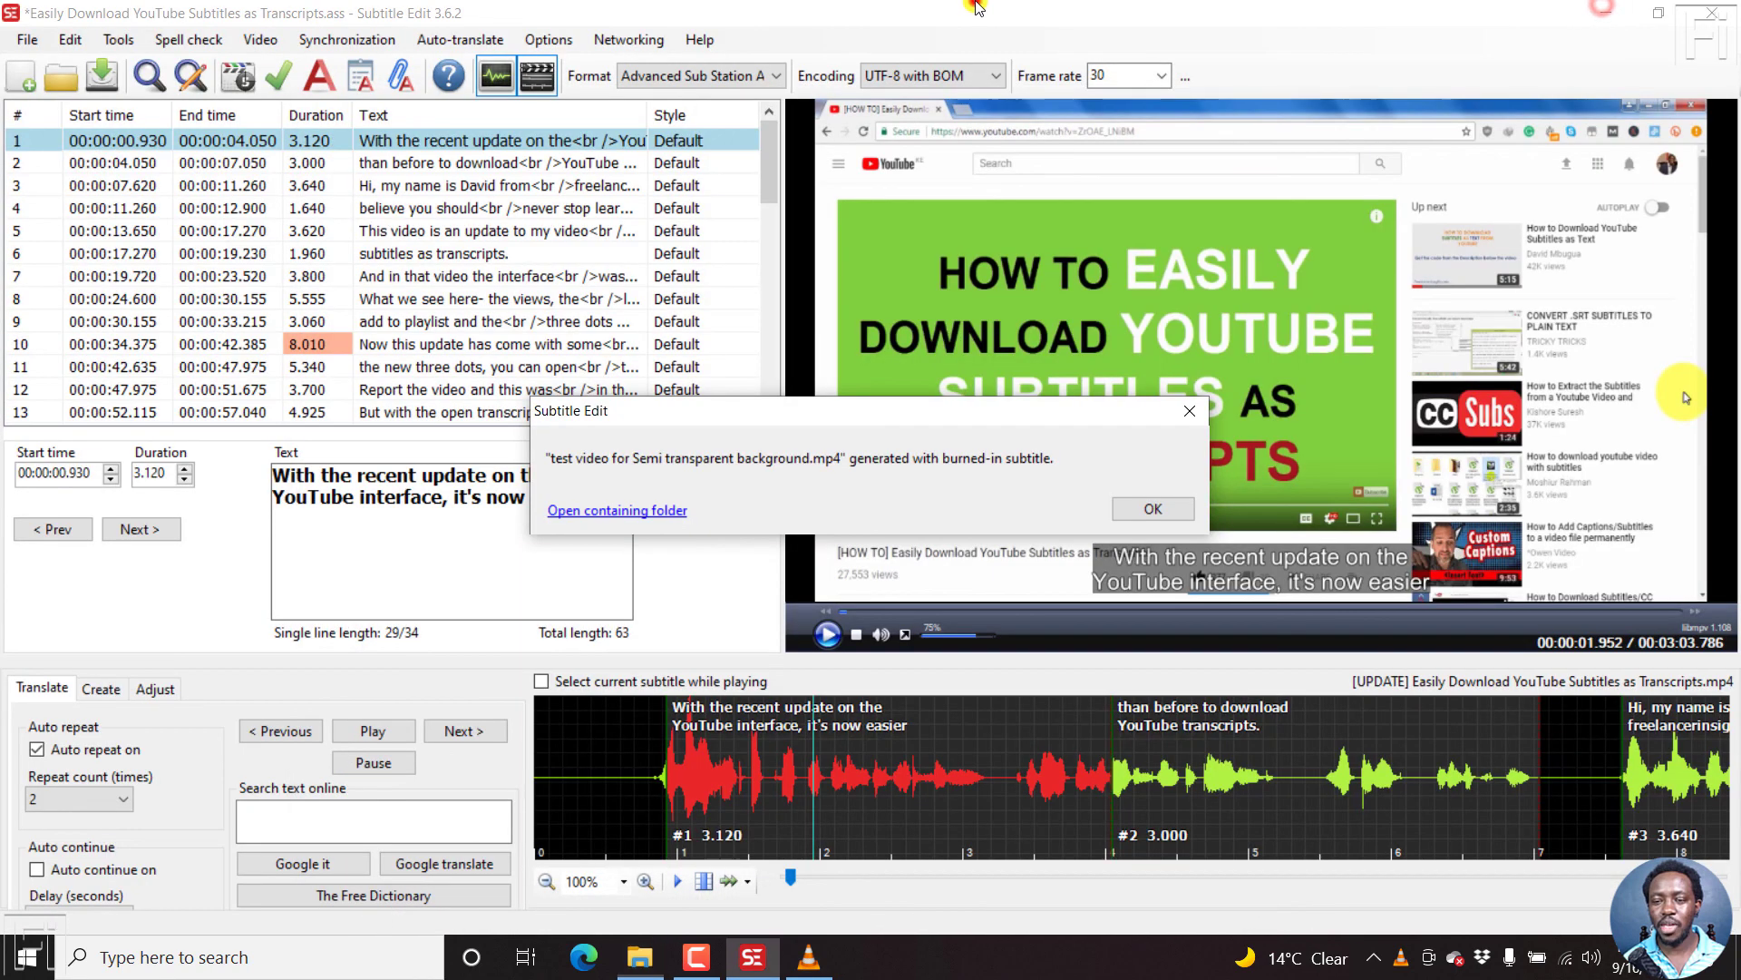
{"action": "left_click", "coordinate": [1191, 410]}
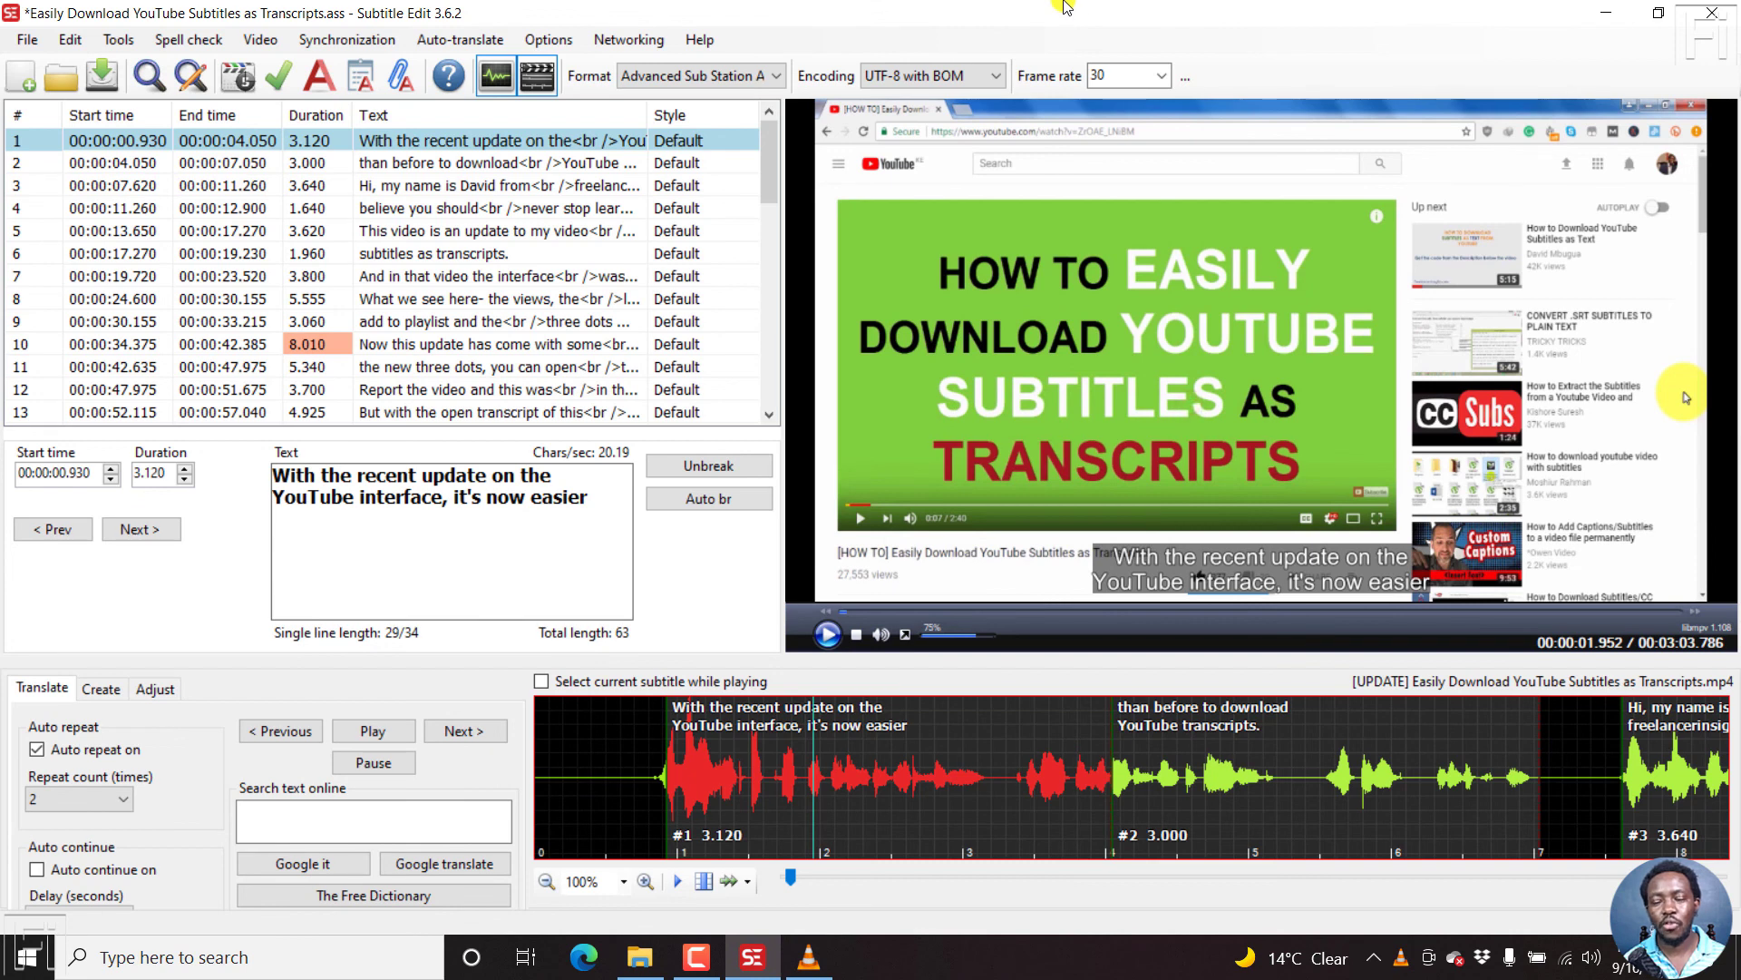